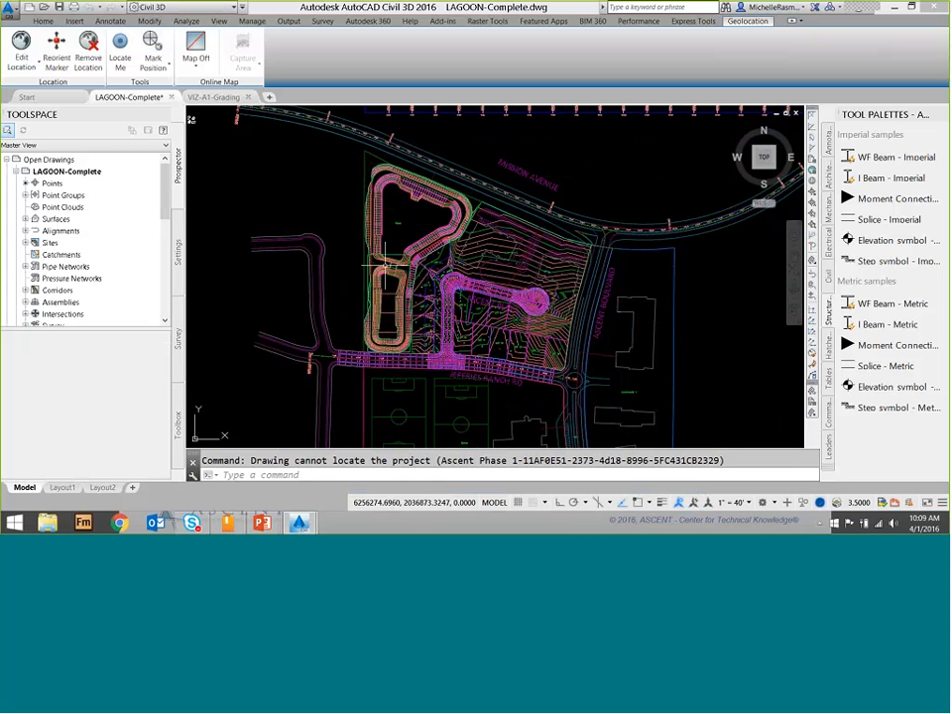
- Examine the Multi-Family site and highlight the external reference holding its building and parking outlines, leaving nothing selected
mouse_move(386, 257)
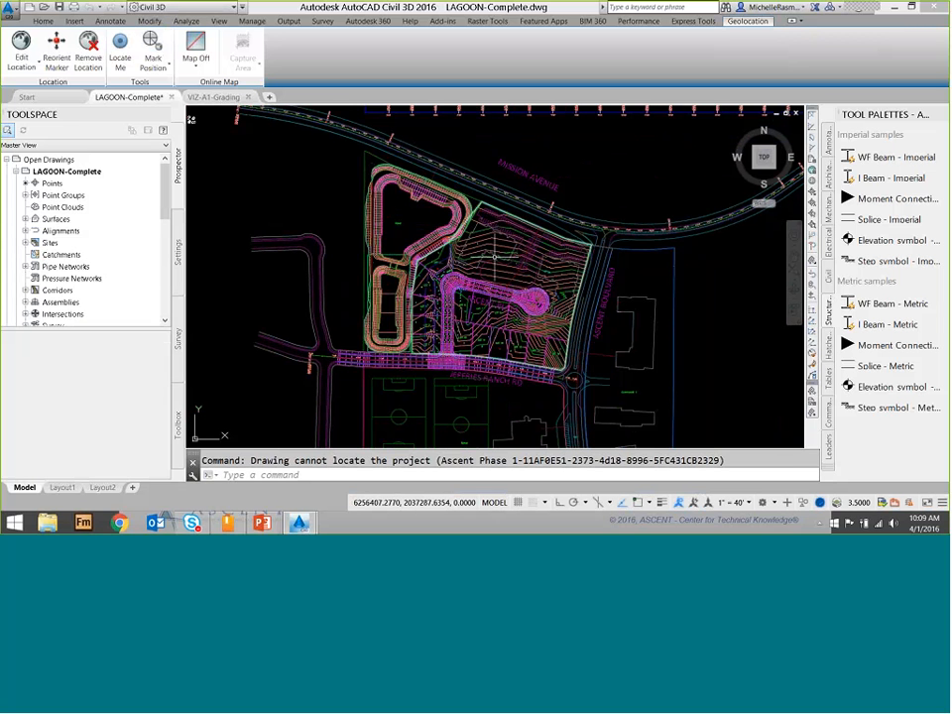
scroll(493, 256, up, 5)
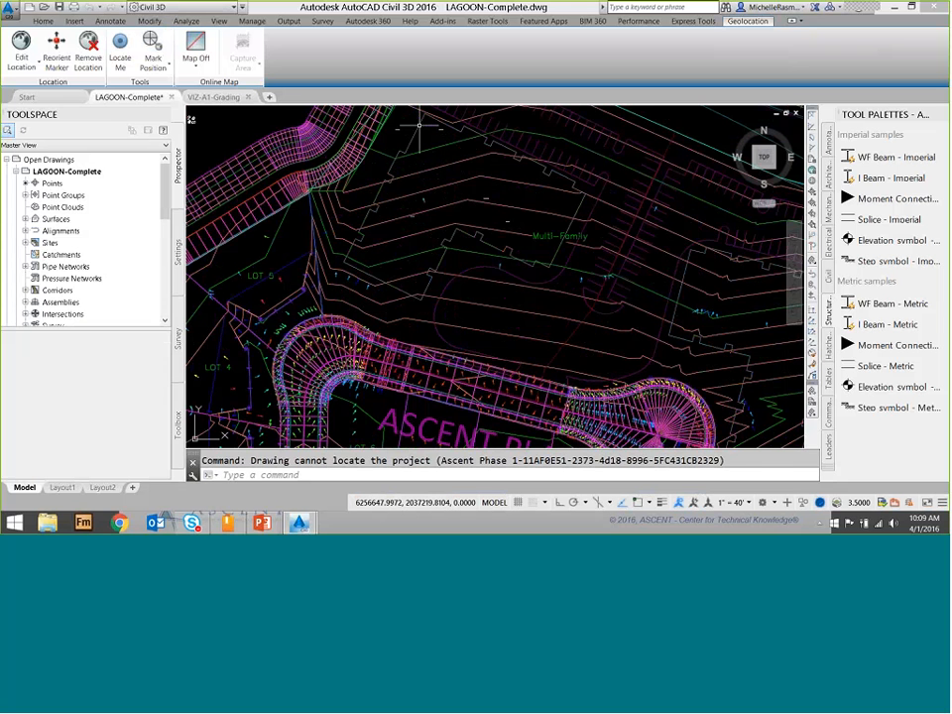
scroll(421, 182, down, 2)
scroll(422, 177, down, 2)
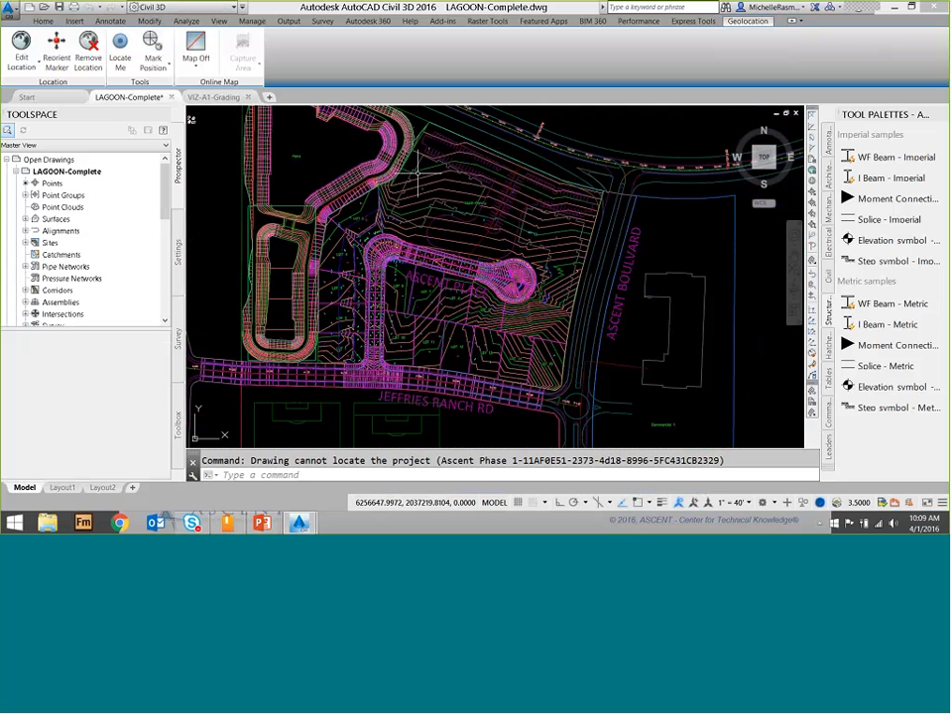
click(420, 167)
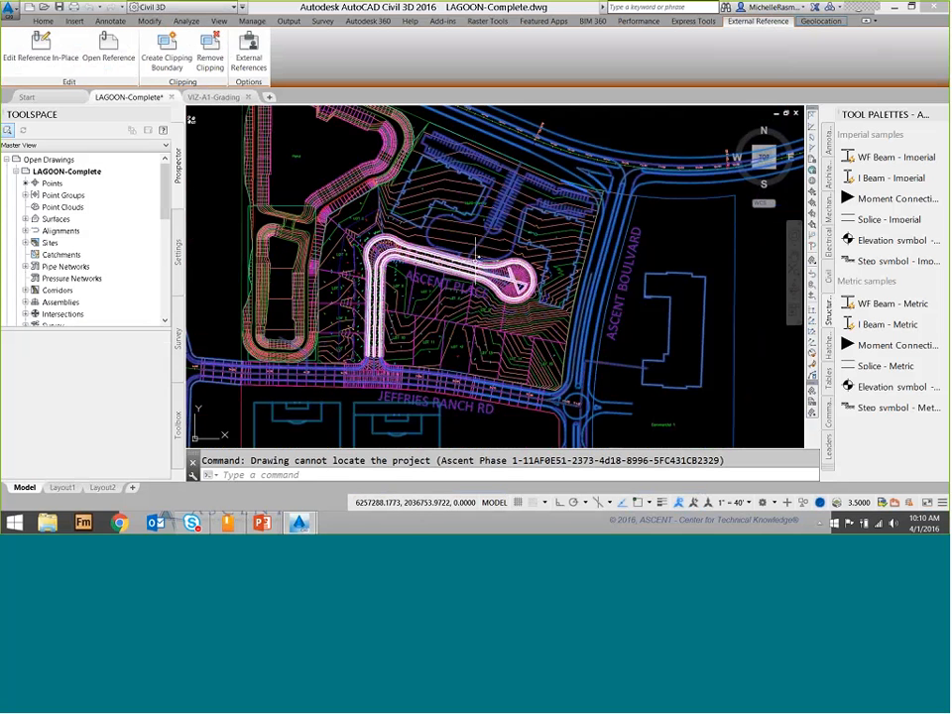
mouse_move(477, 255)
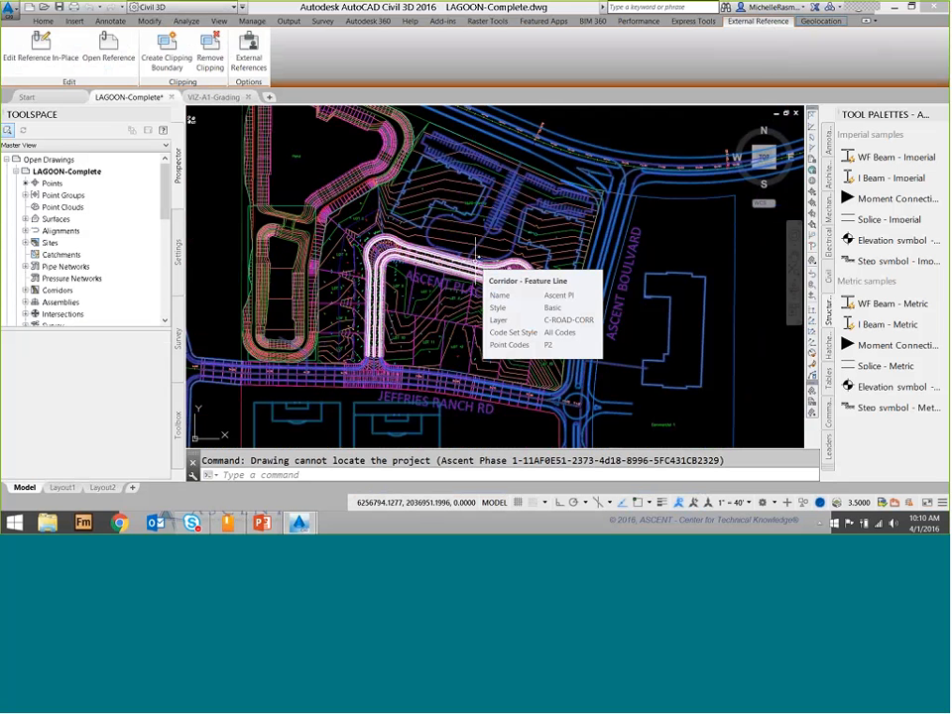
key(Escape)
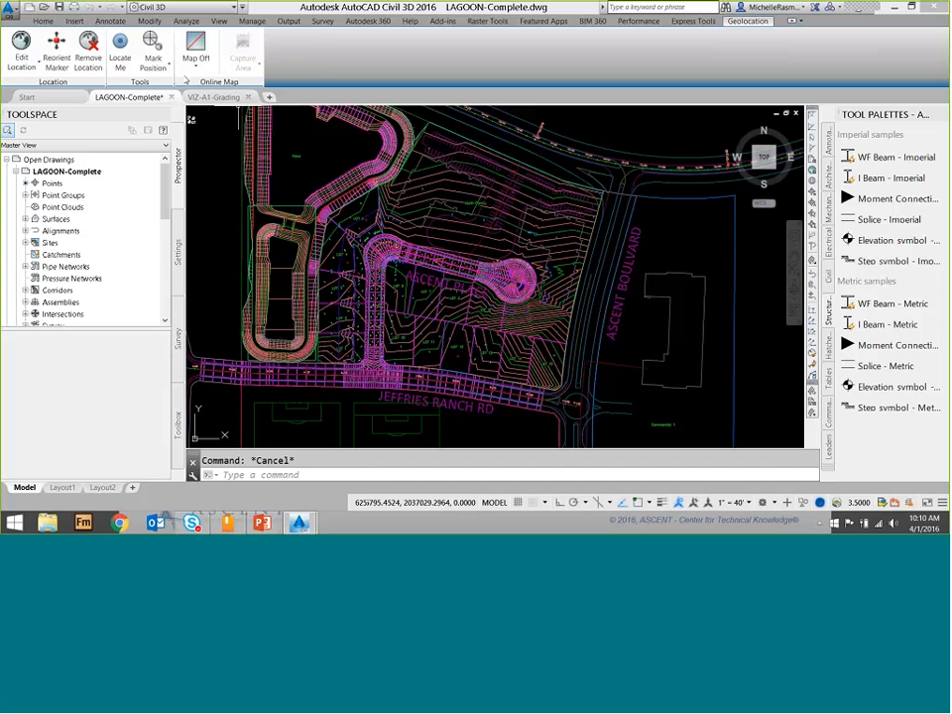
- Switch the workspace to 3D Modeling and look over its solid and surface modeling tools
click(169, 10)
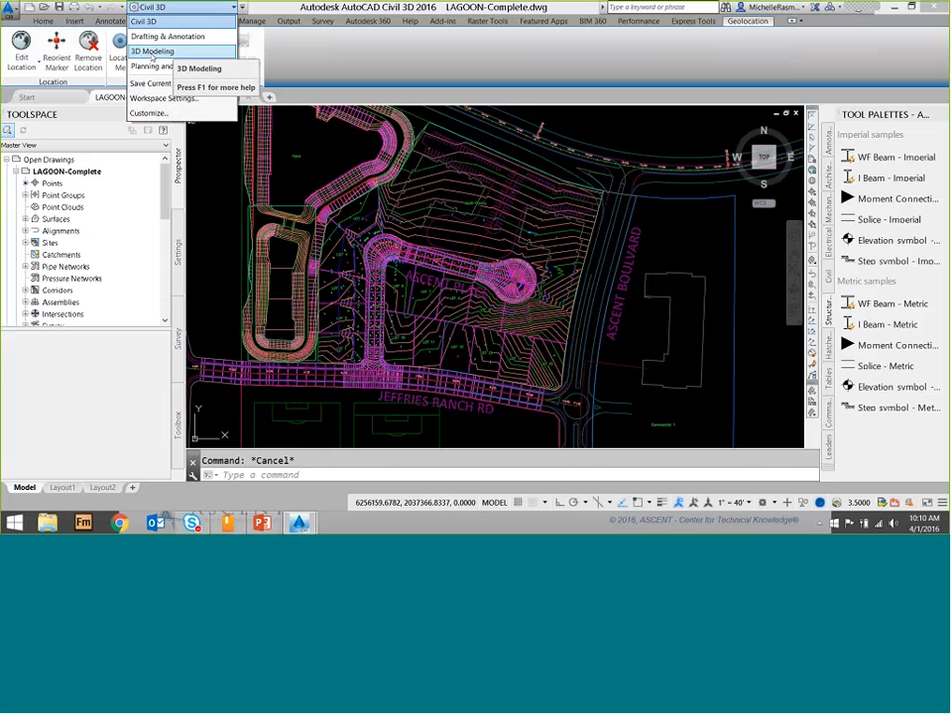
click(152, 55)
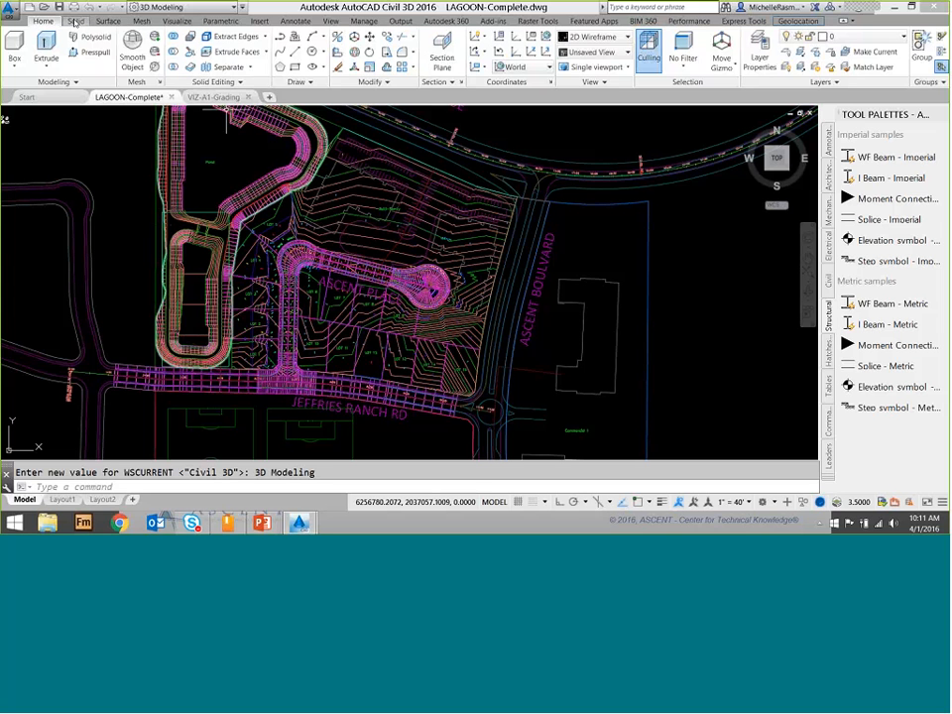
click(75, 22)
click(108, 22)
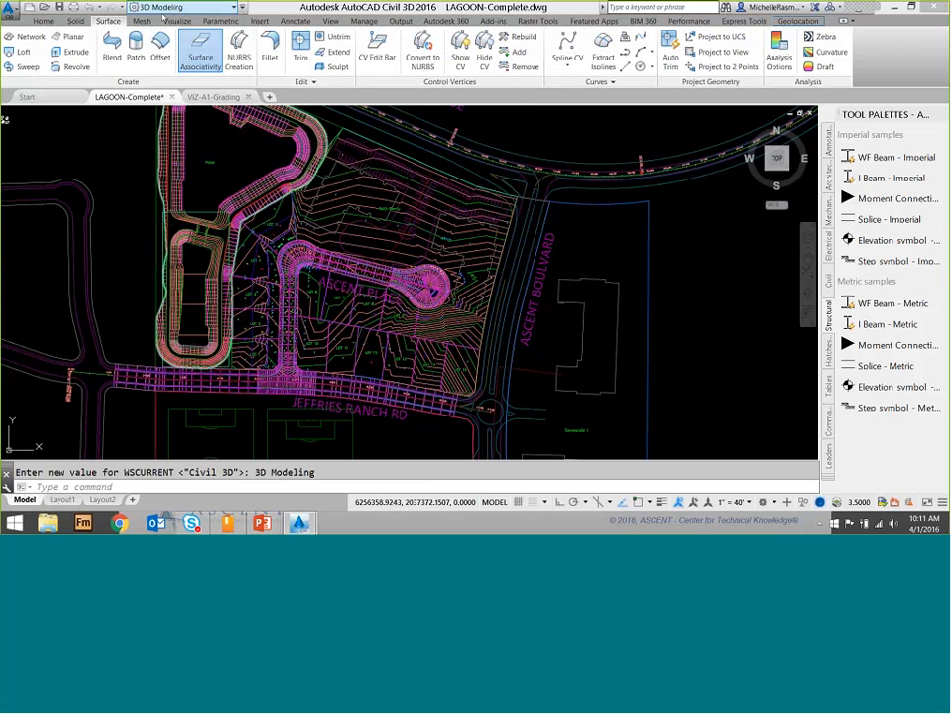
- Restore the saved views Building 1 and Building 2 in turn to inspect both multi-family building areas
click(176, 20)
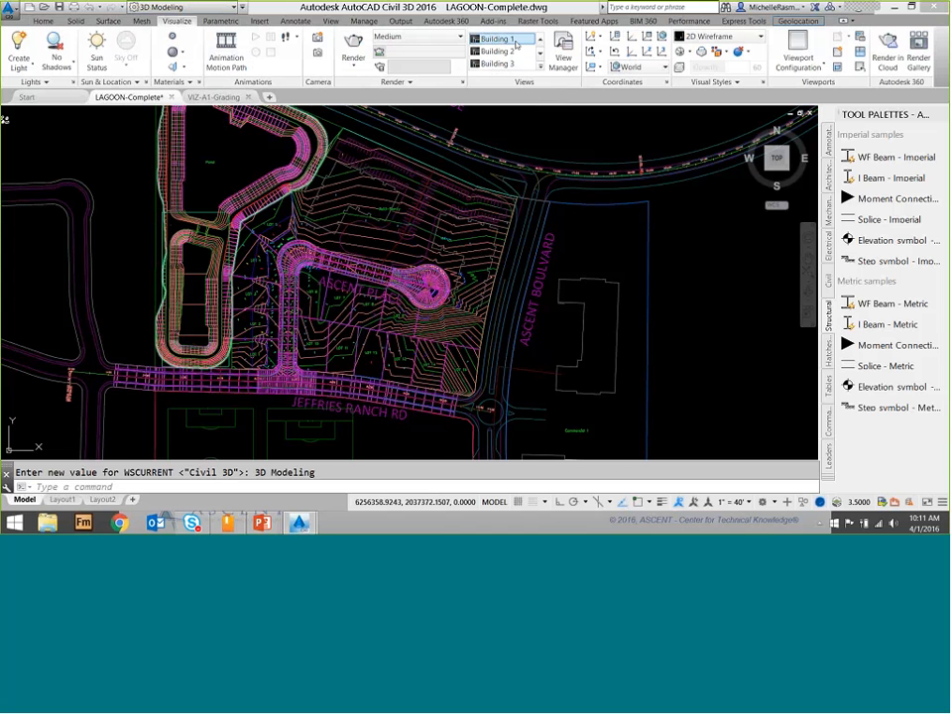
click(499, 38)
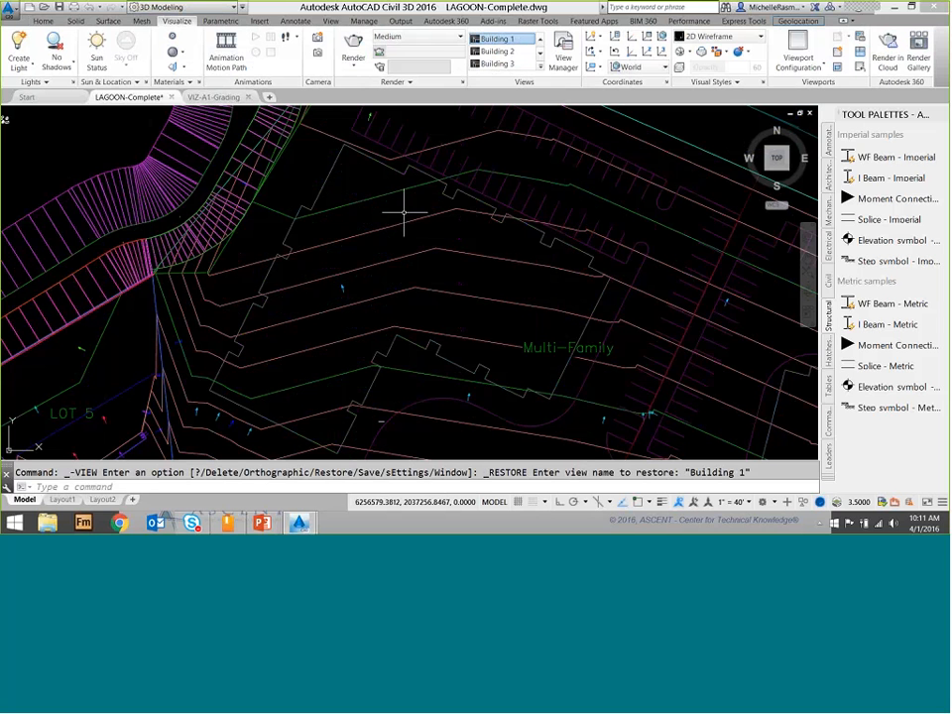
click(499, 50)
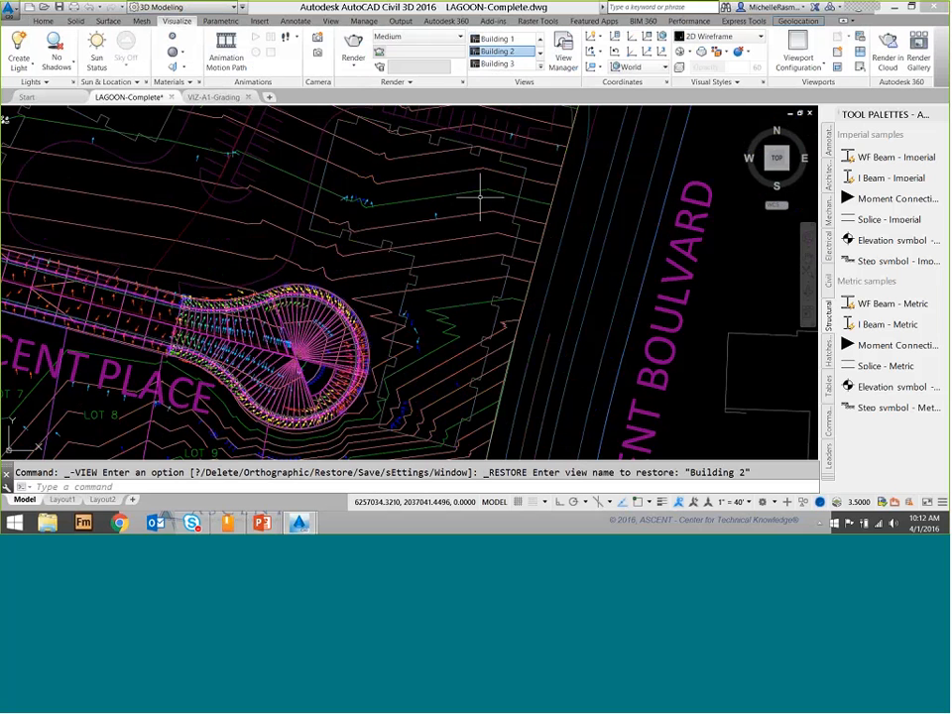
- Display the whole drawing in the preset Top view and in the preset Left view
click(540, 63)
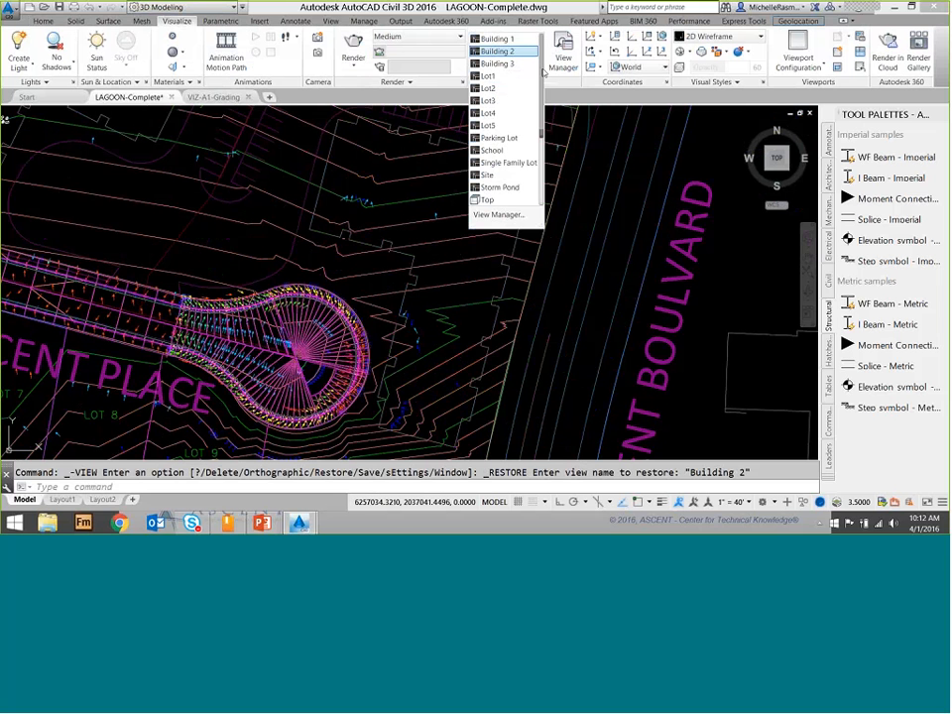
scroll(536, 94, down, 3)
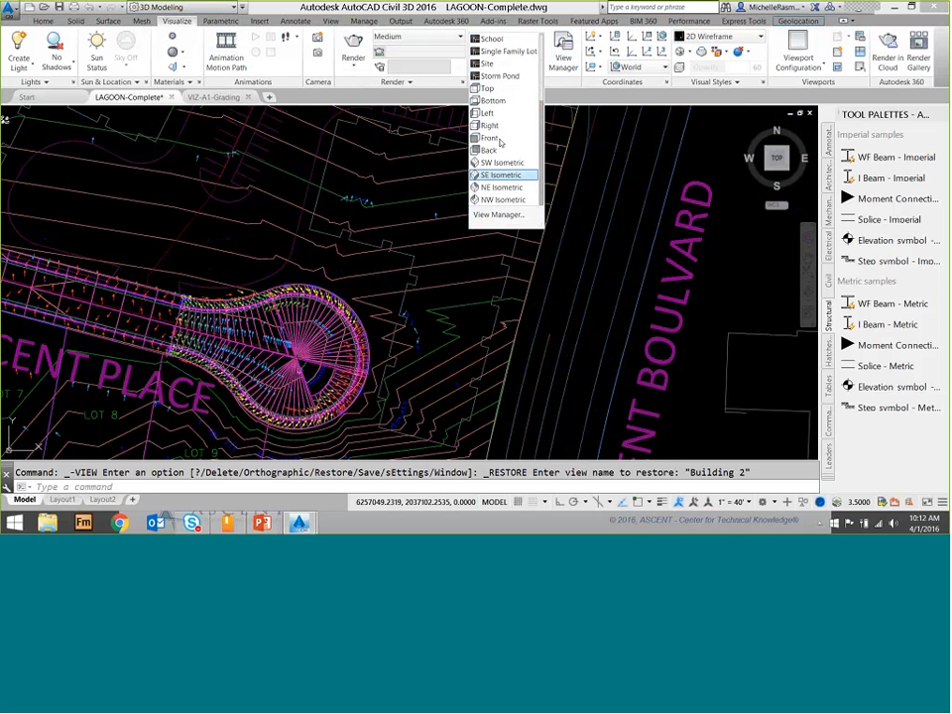
click(485, 89)
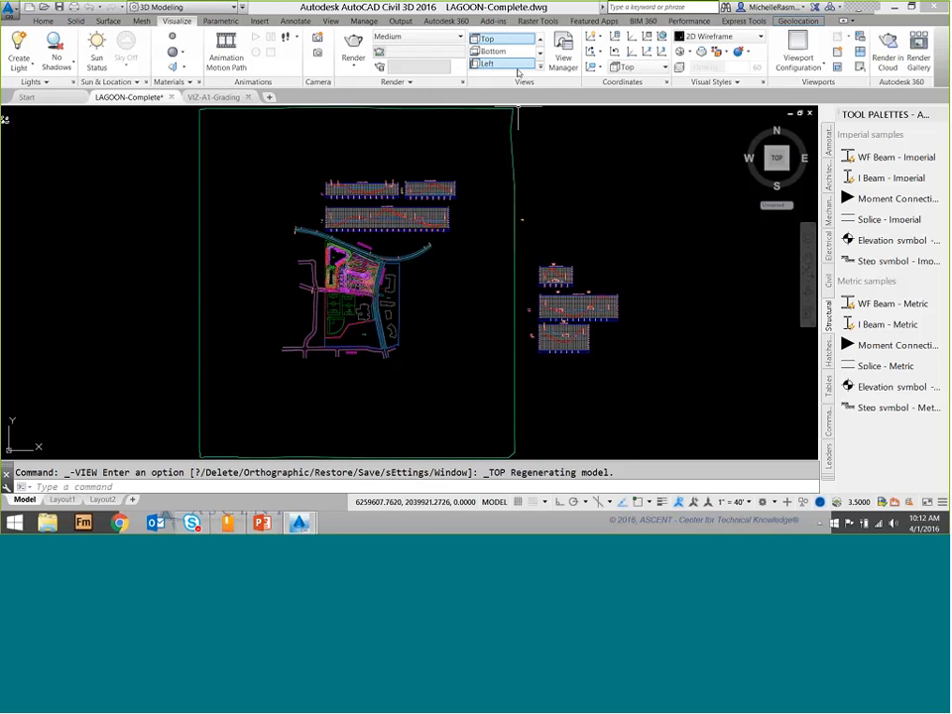
click(513, 65)
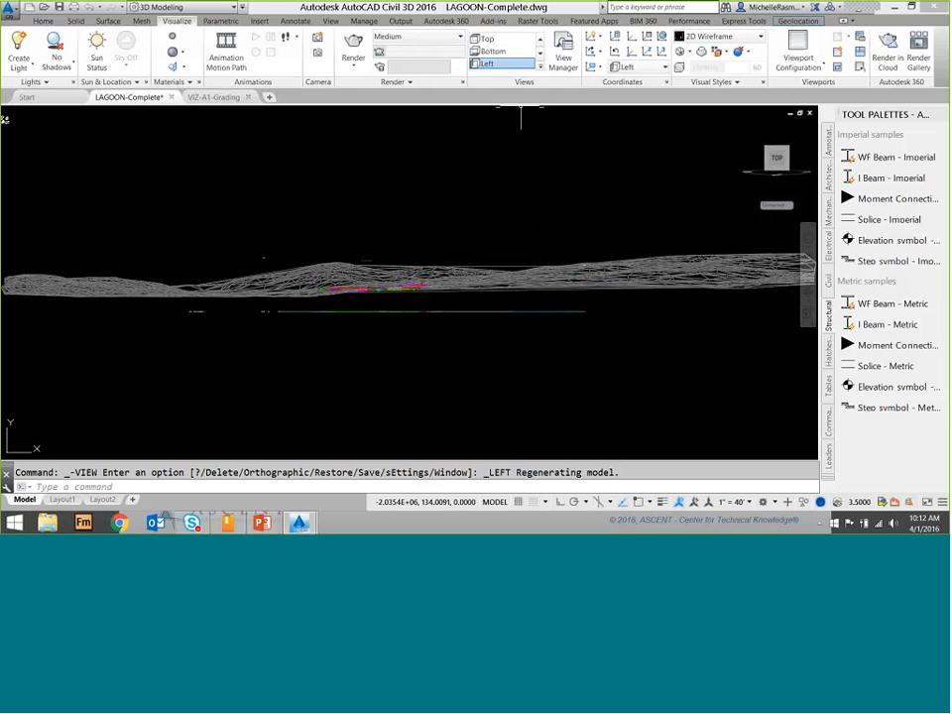
- Show the site surface in the preset SW Isometric view and return to the preset Top view
click(540, 66)
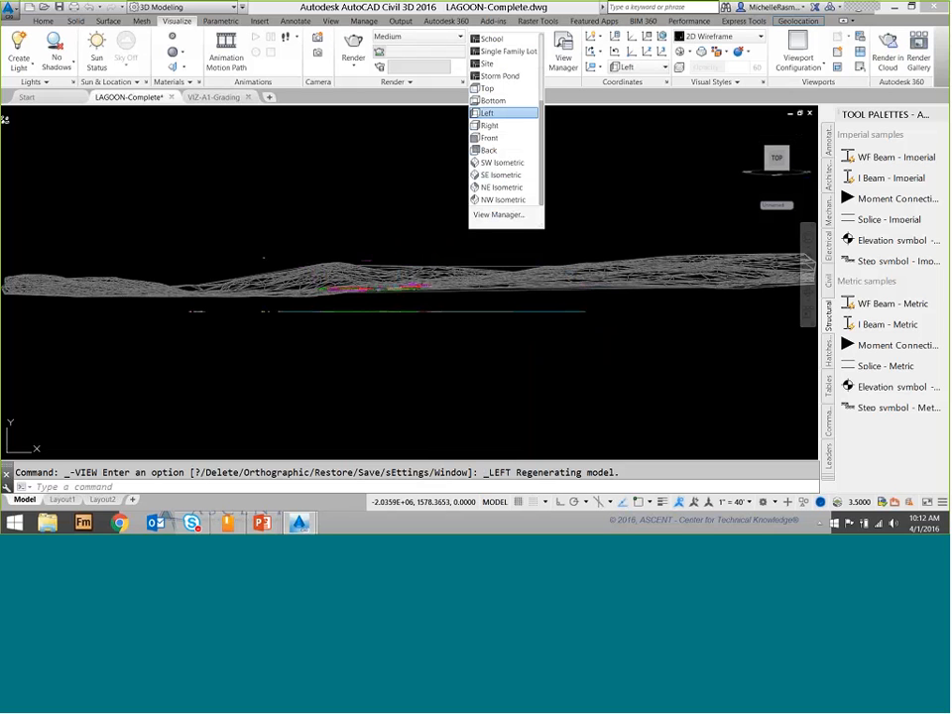
click(501, 161)
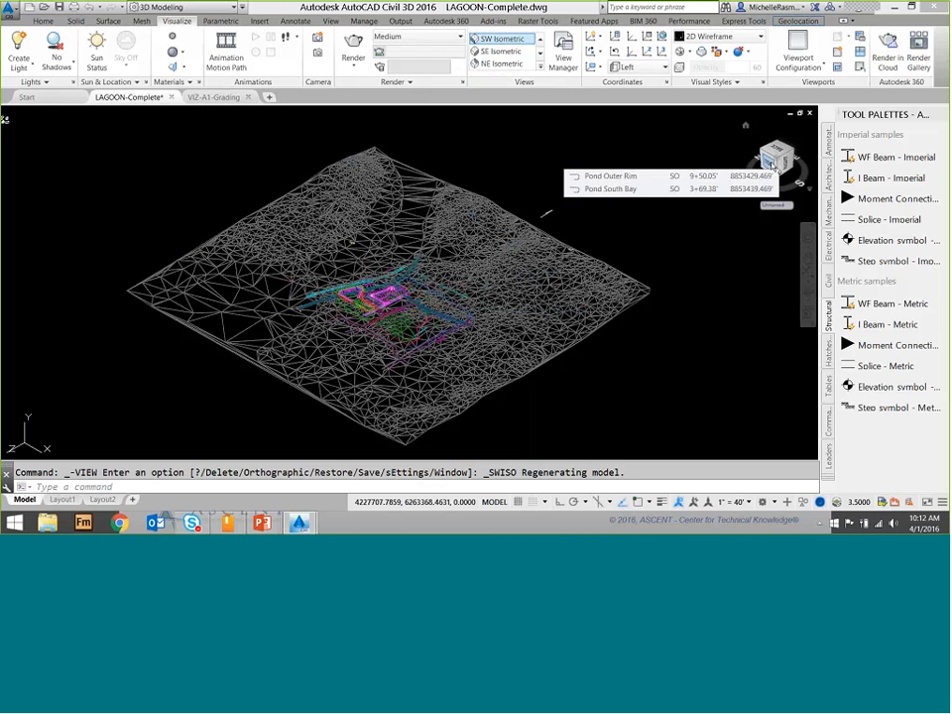
click(539, 39)
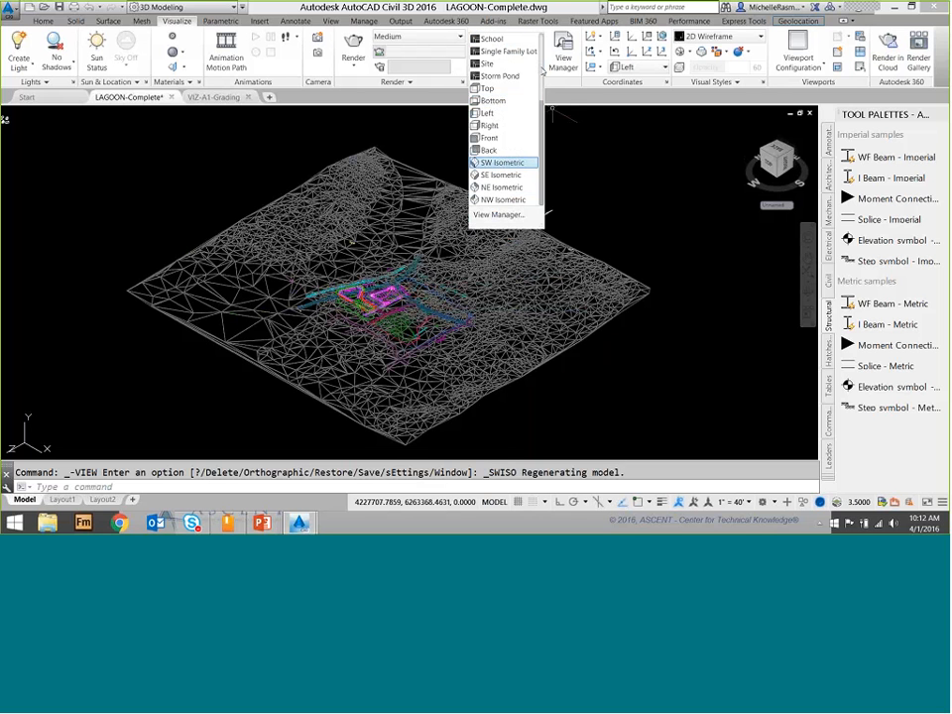
click(509, 90)
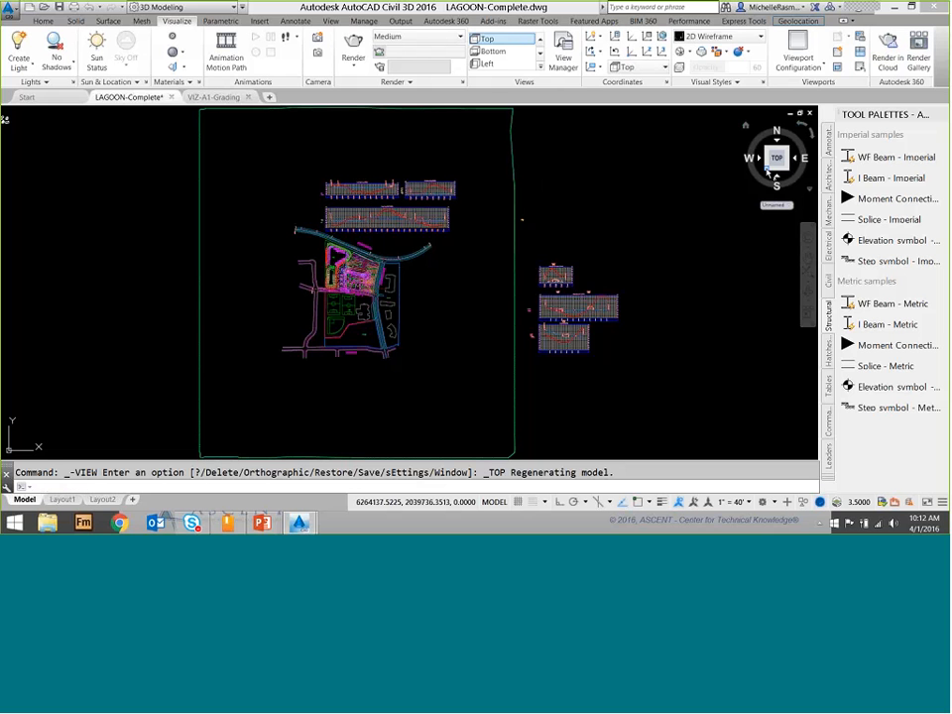
- Turn the model to a southwest isometric orientation with the ViewCube and examine the pond and Ascent Place corridors up close
click(774, 171)
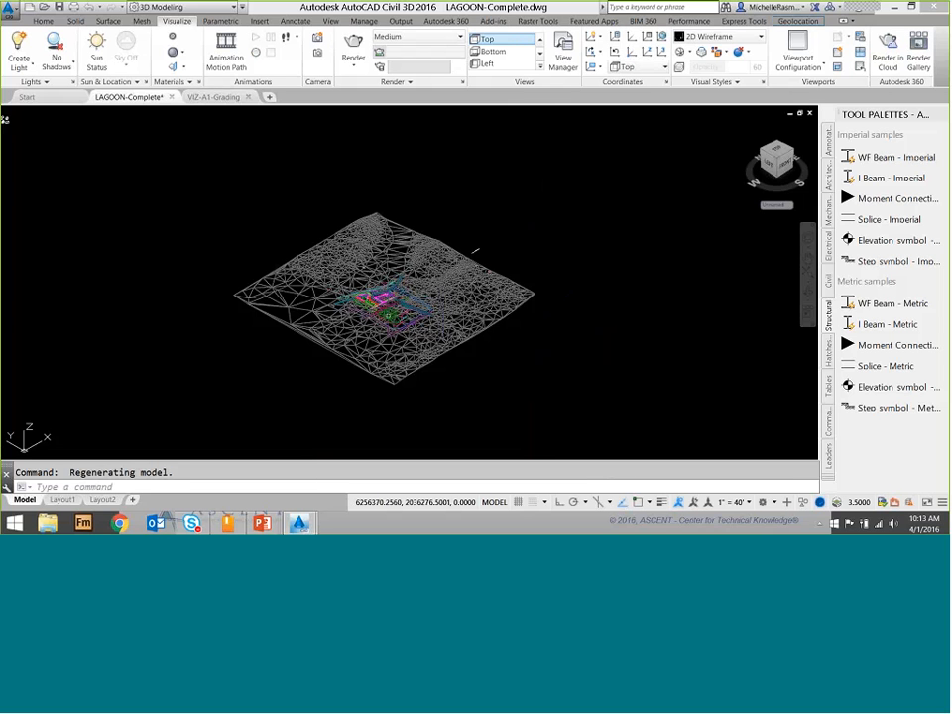
scroll(396, 317, up, 5)
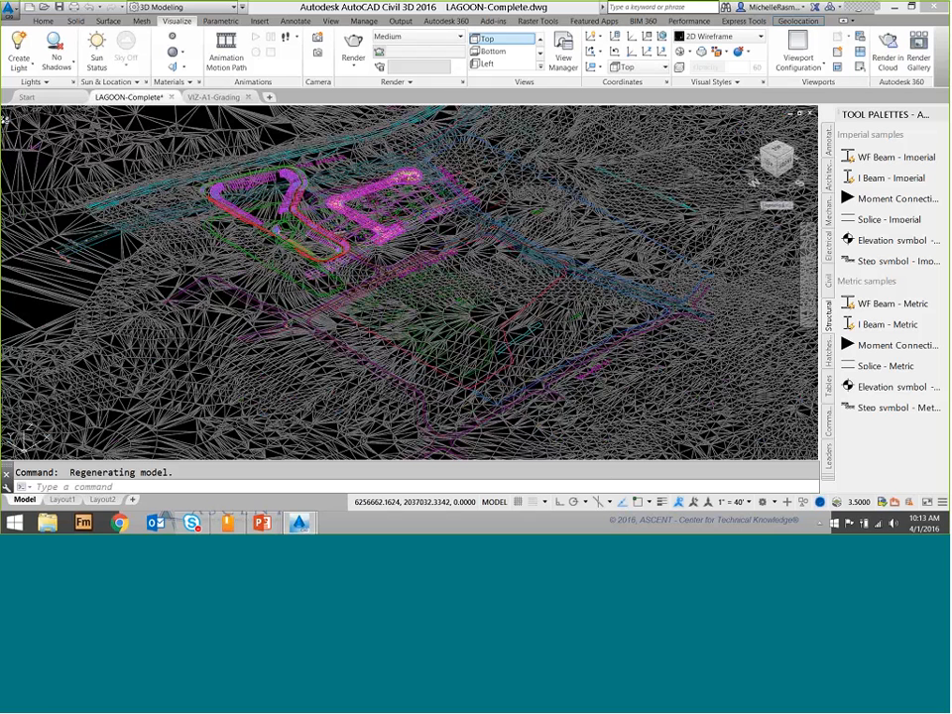
scroll(342, 179, up, 4)
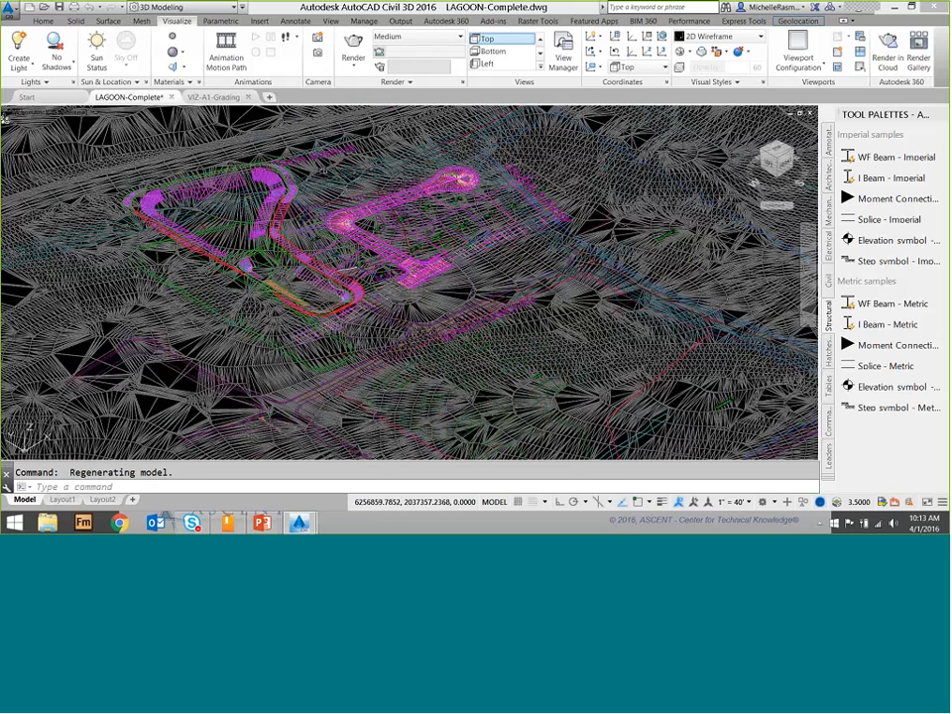
scroll(350, 195, up, 2)
middle_drag(350, 197, 355, 262)
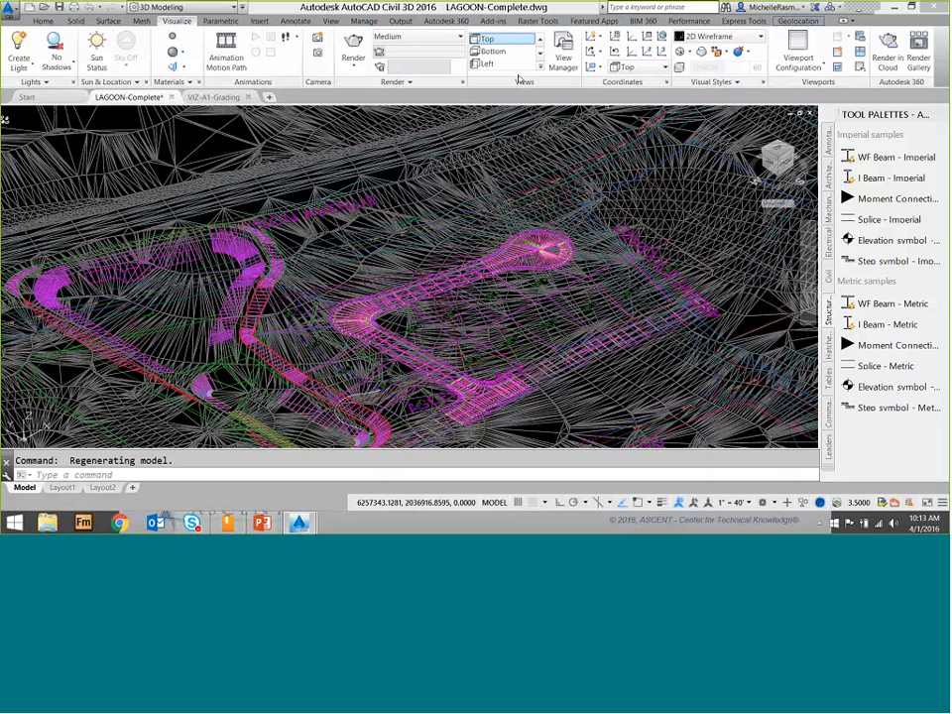
- Return to the preset Top view at the multi-family site and try orbiting the model freely in 3D
click(487, 39)
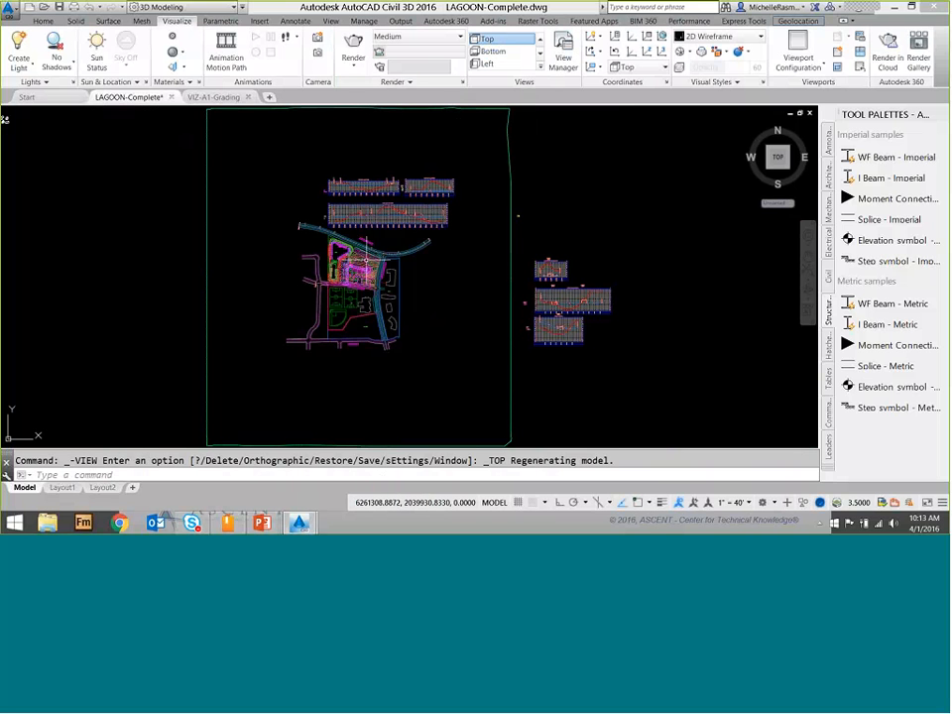
scroll(367, 259, up, 8)
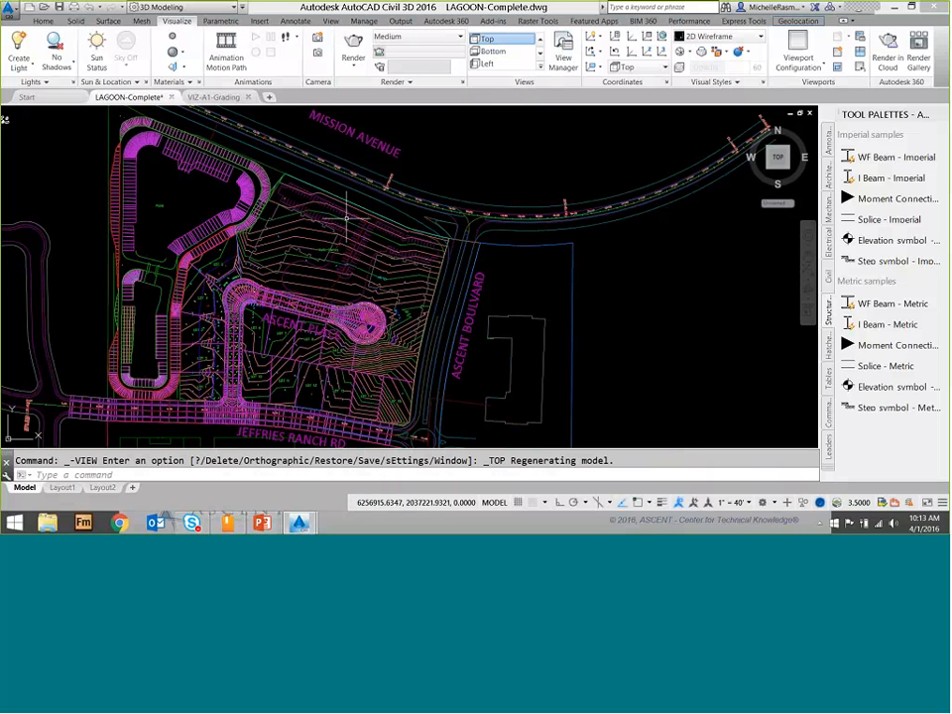
mouse_move(319, 186)
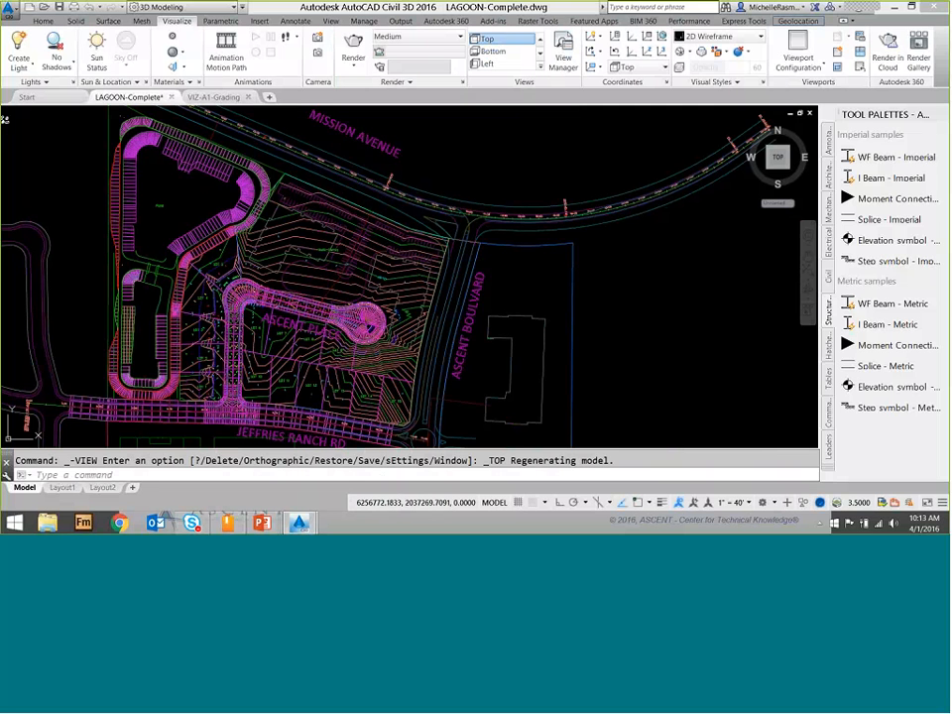
mouse_move(417, 259)
shift+middle_down()
mouse_move(372, 175)
mouse_move(363, 219)
mouse_move(318, 212)
mouse_move(360, 160)
mouse_move(362, 116)
mouse_move(277, 132)
shift+middle_up()
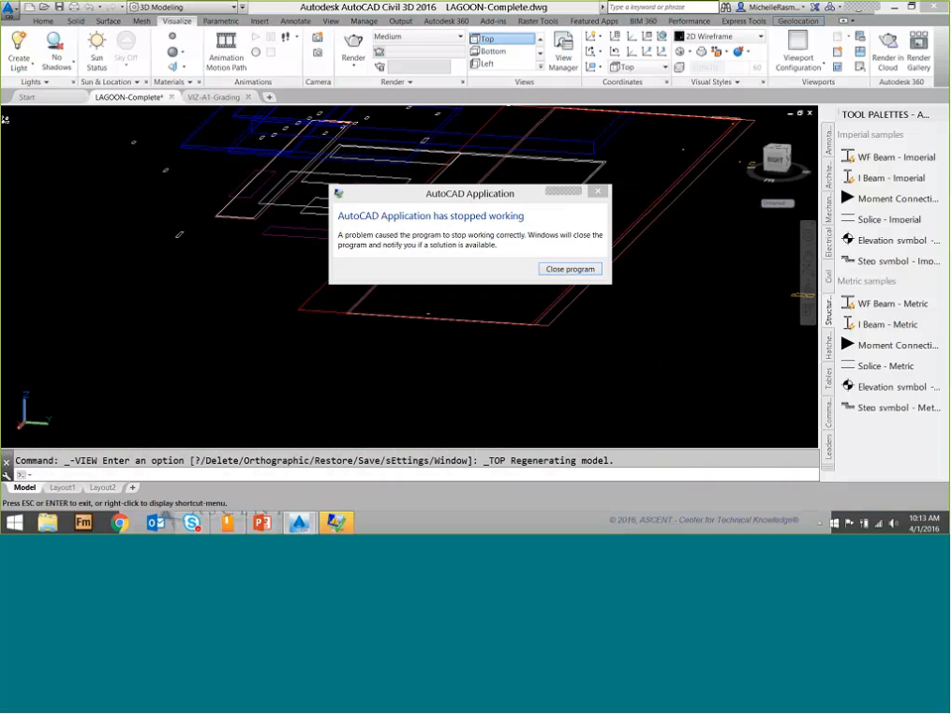
- Close the AutoCAD application that stopped working and go to the Windows desktop
click(570, 268)
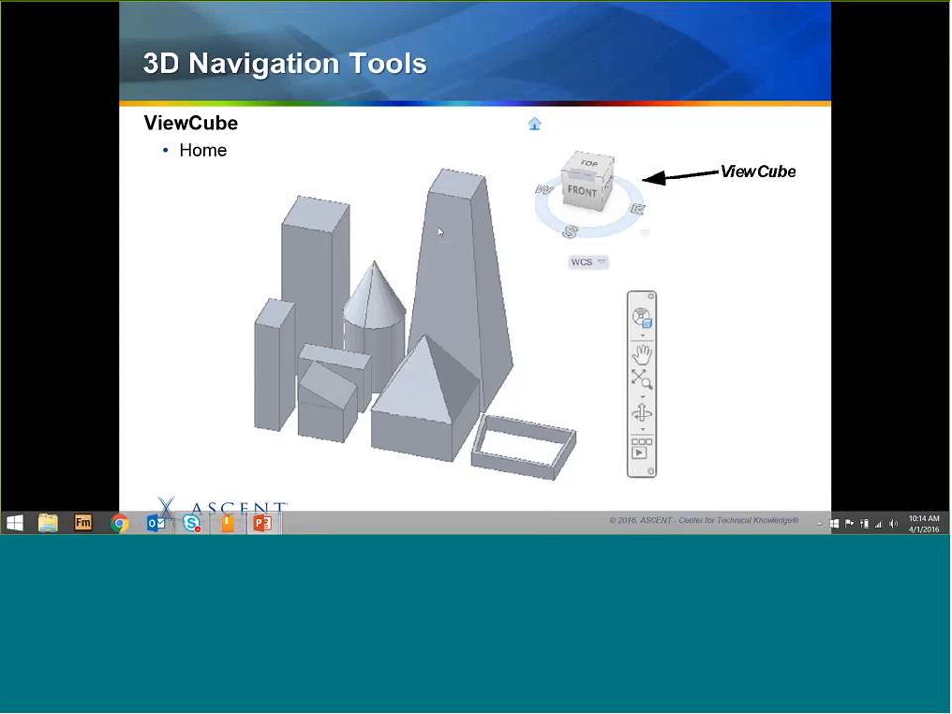
right_click(17, 522)
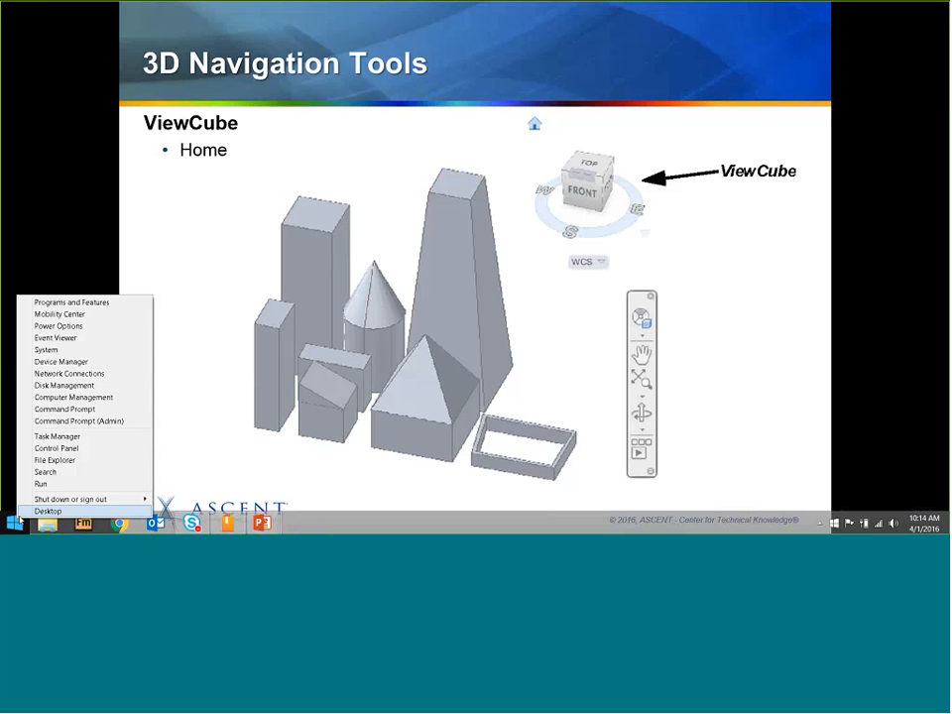
click(25, 511)
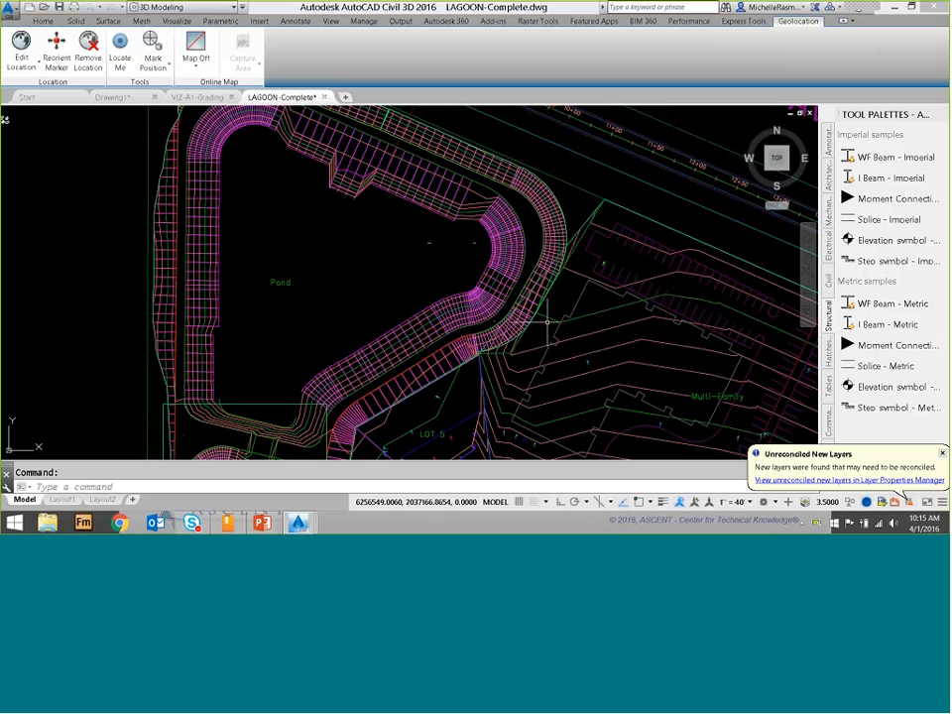
- Examine the pond, the Multi-Family lot and Ascent Place together in the reopened LAGOON-Complete drawing
scroll(583, 287, down, 2)
scroll(582, 286, down, 2)
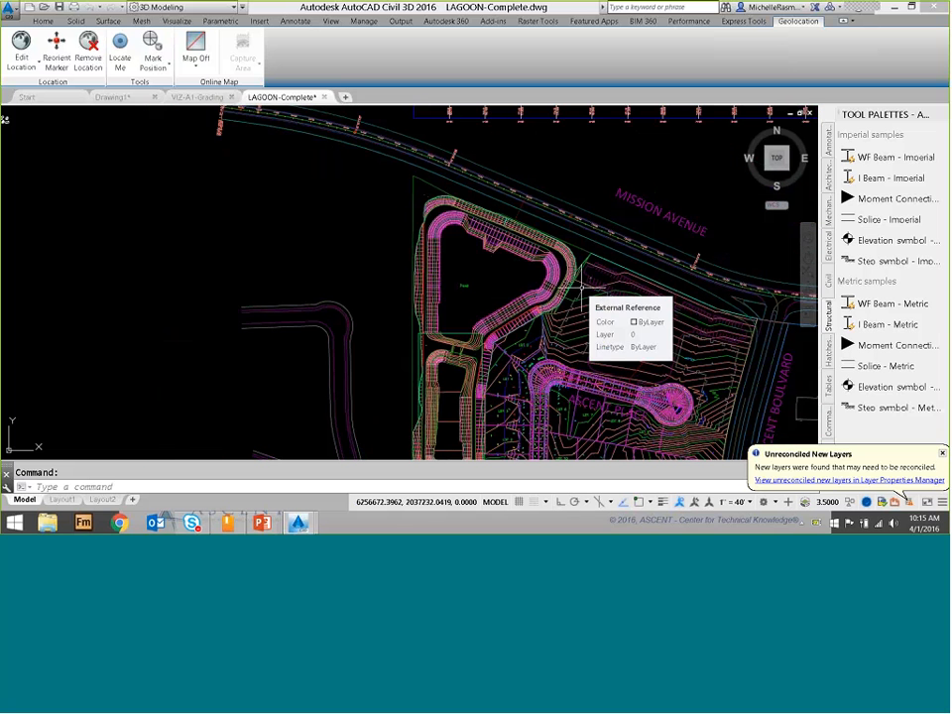
middle_drag(583, 287, 451, 281)
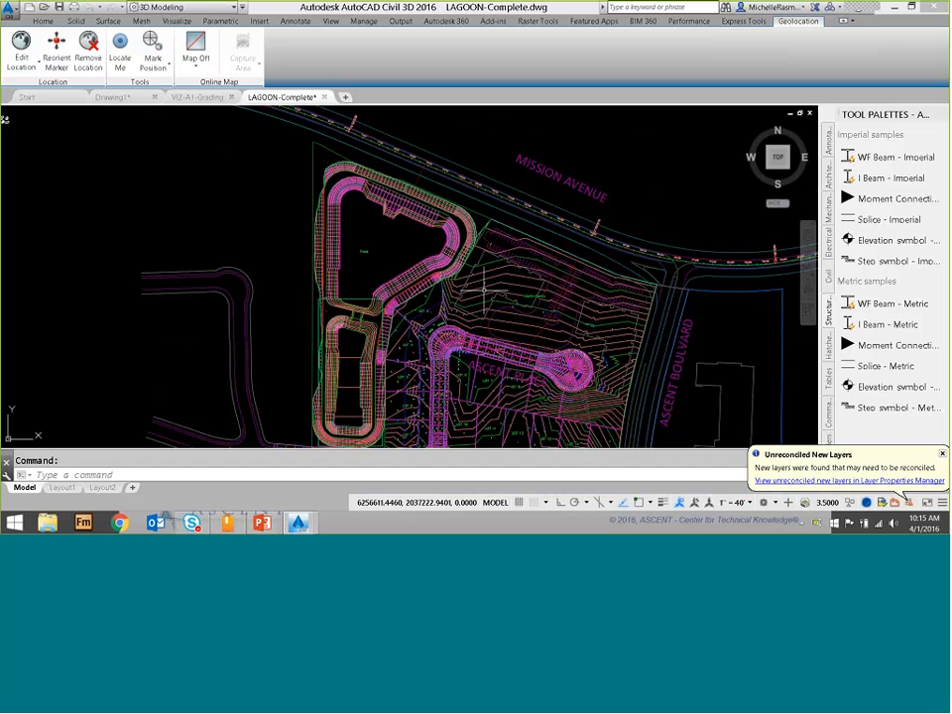
mouse_move(477, 256)
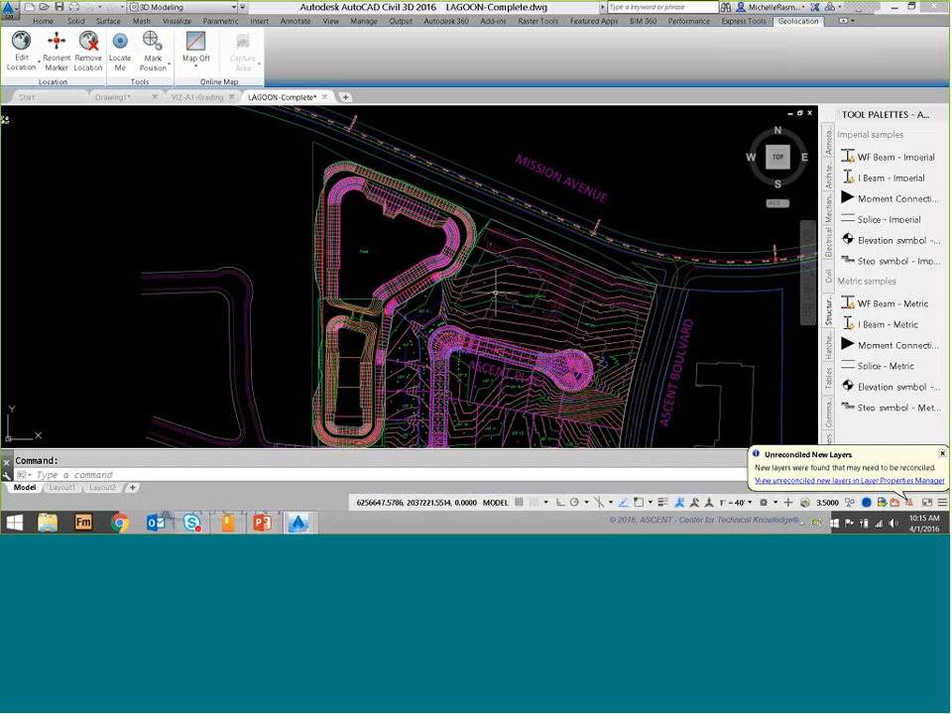
mouse_move(494, 293)
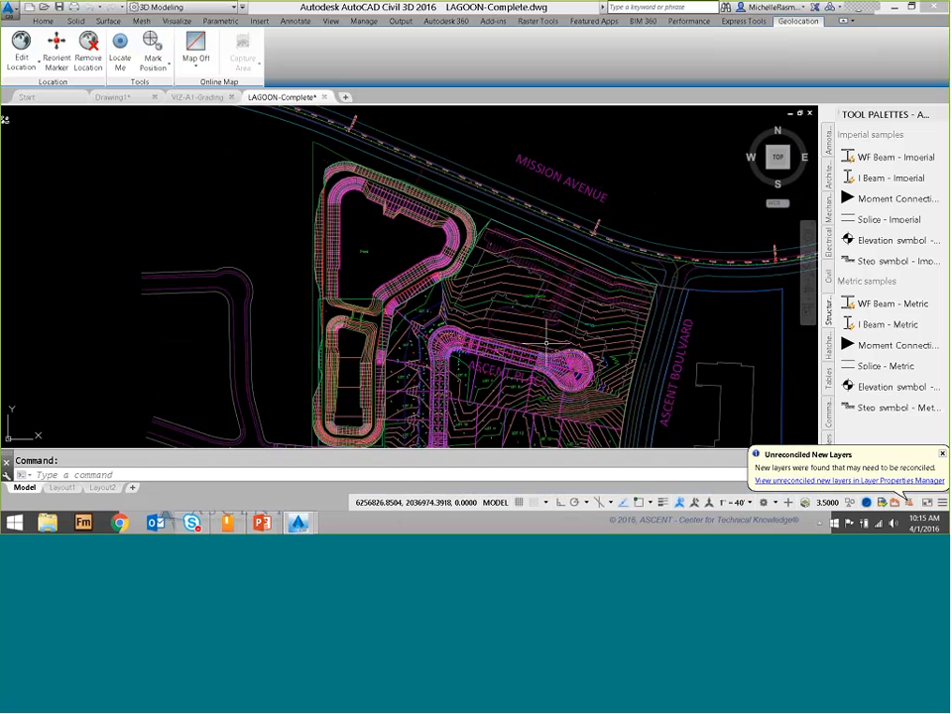
- Check the external reference that contains the multi-family building footprints and the surface beneath it
click(483, 254)
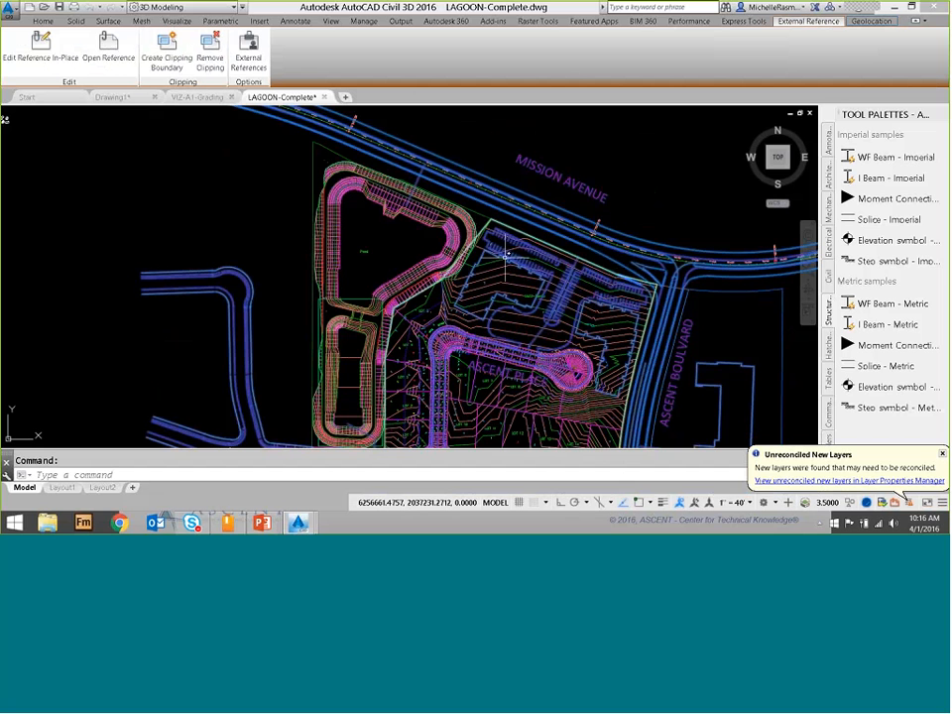
mouse_move(502, 255)
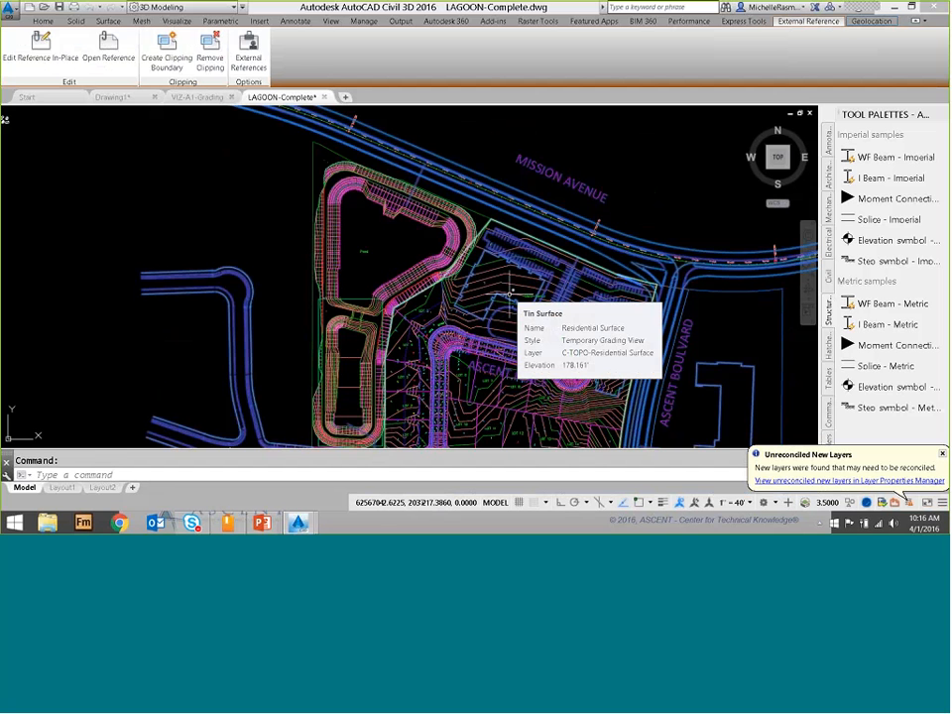
key(Escape)
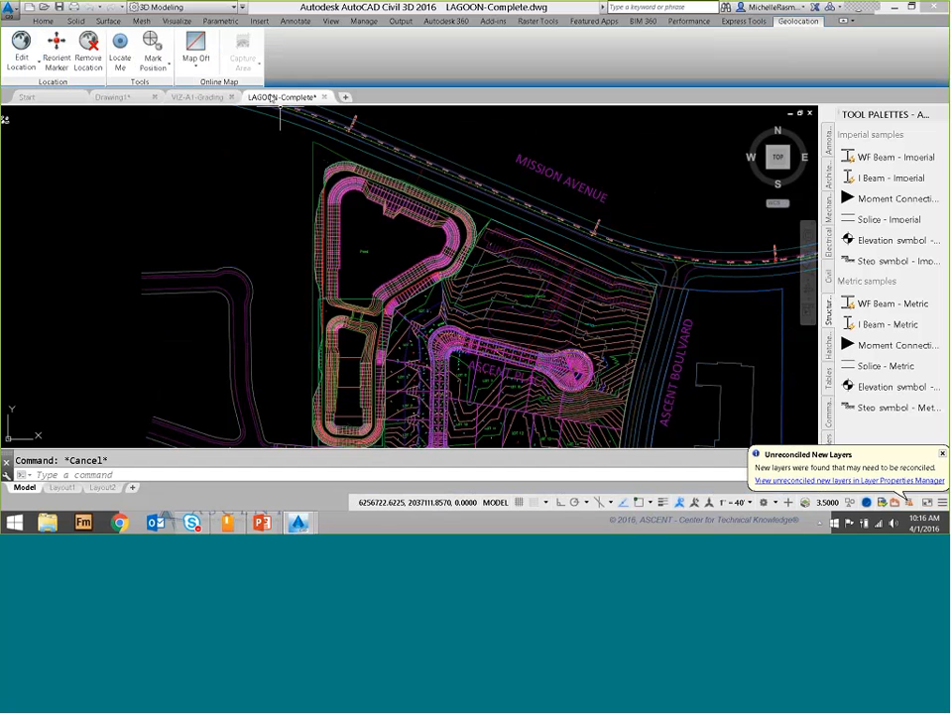
- In the Civil 3D workspace, create a feature line from the Xref building outline in the Residential Grading site, with elevations from the Existing Ground surface
click(164, 7)
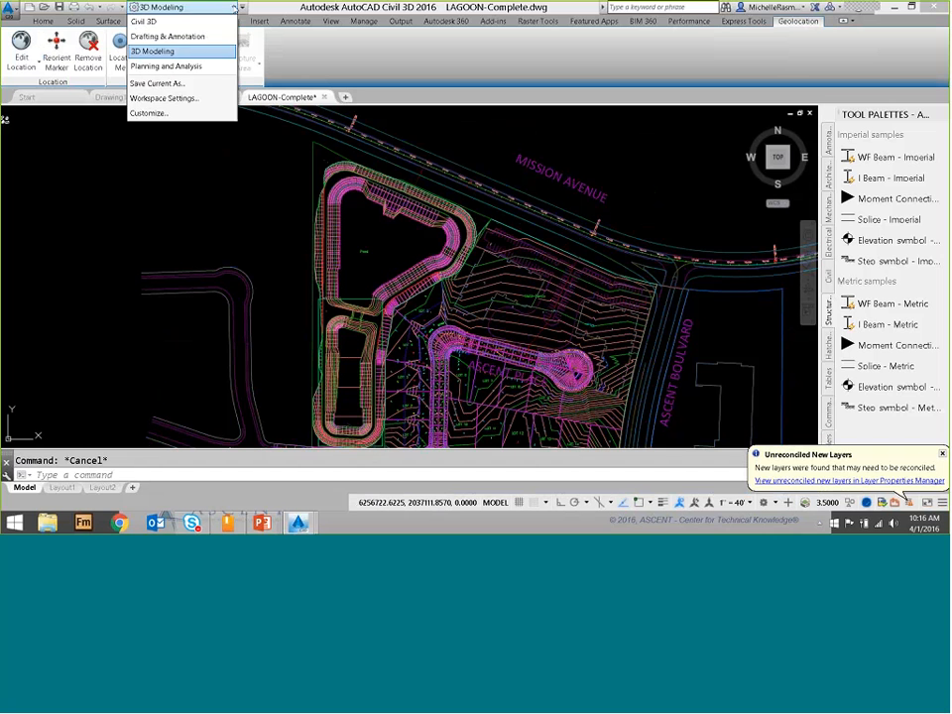
click(153, 22)
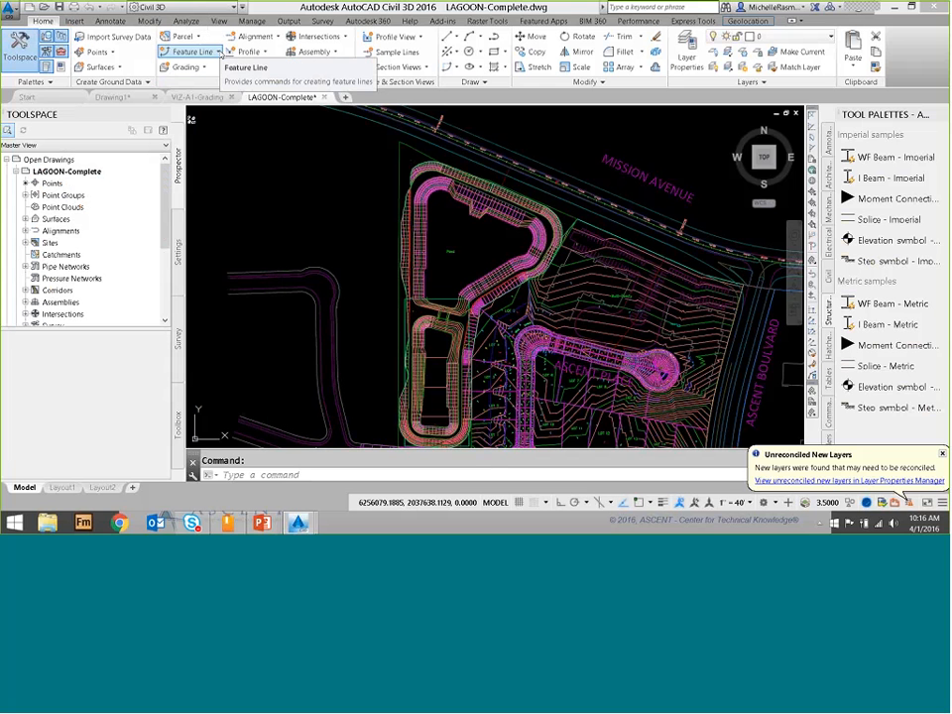
click(219, 52)
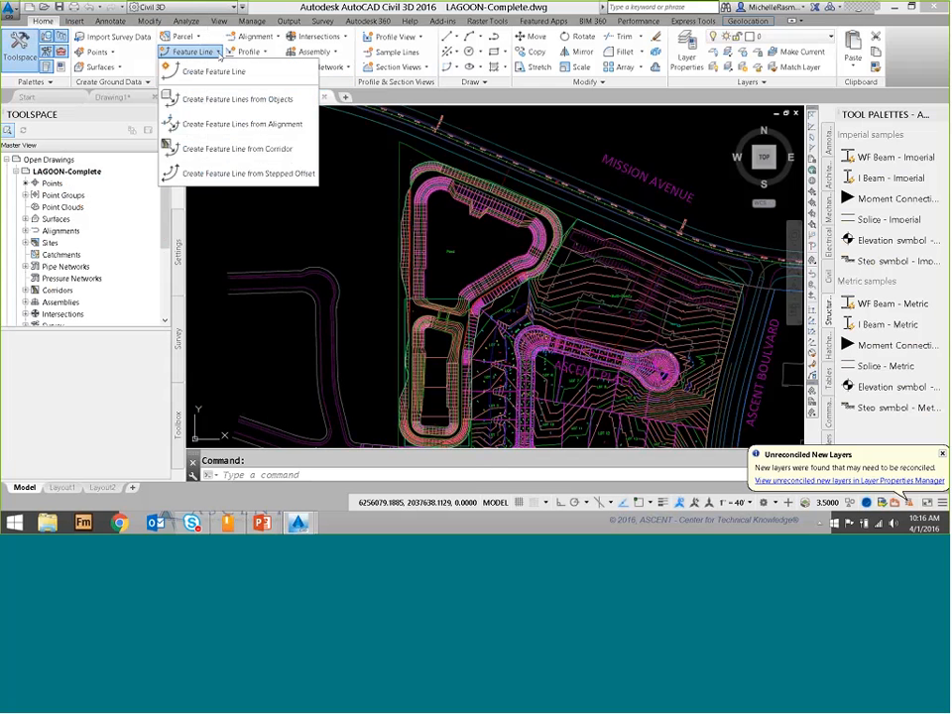
click(222, 99)
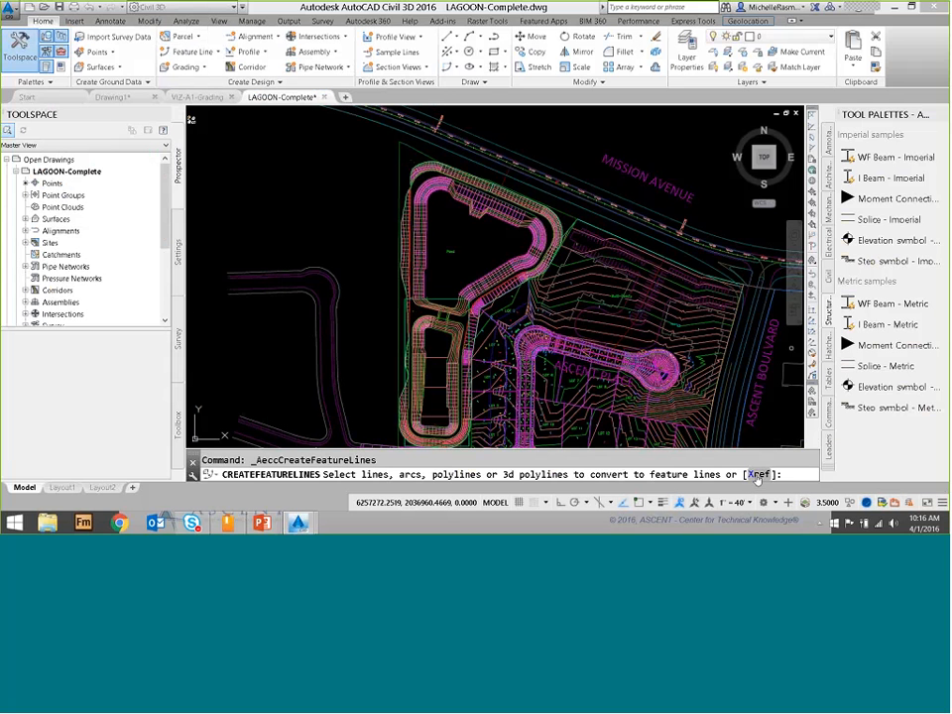
click(757, 474)
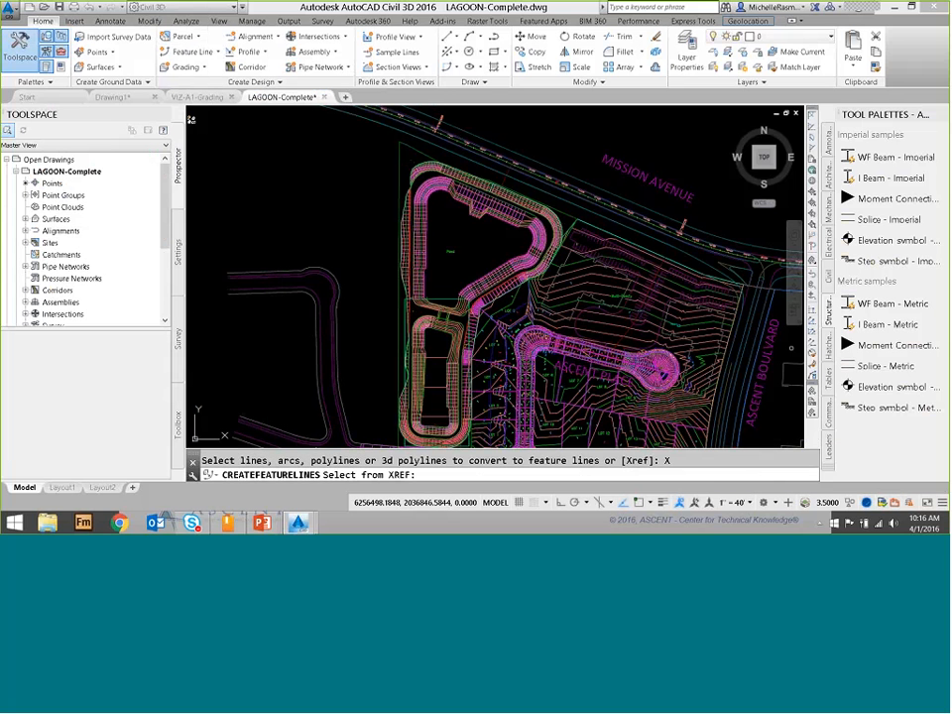
click(566, 257)
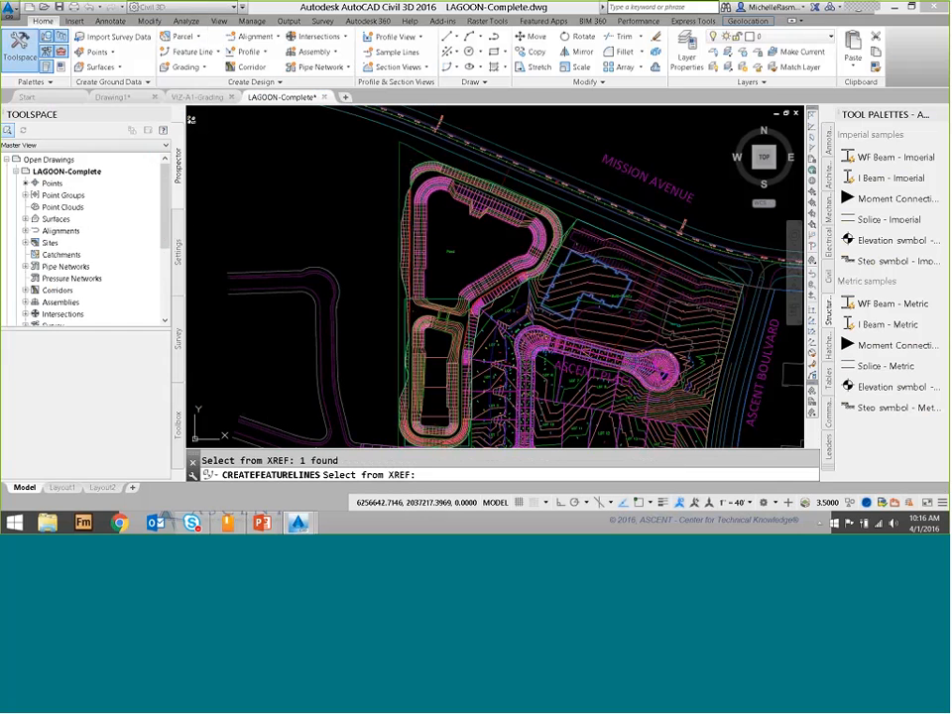
key(Return)
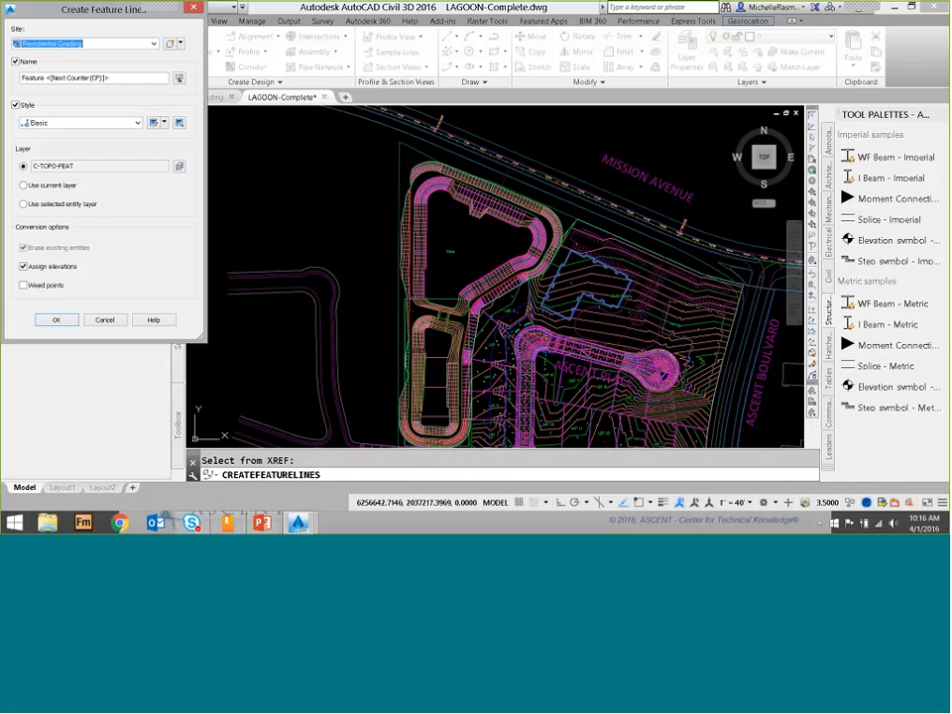
click(52, 317)
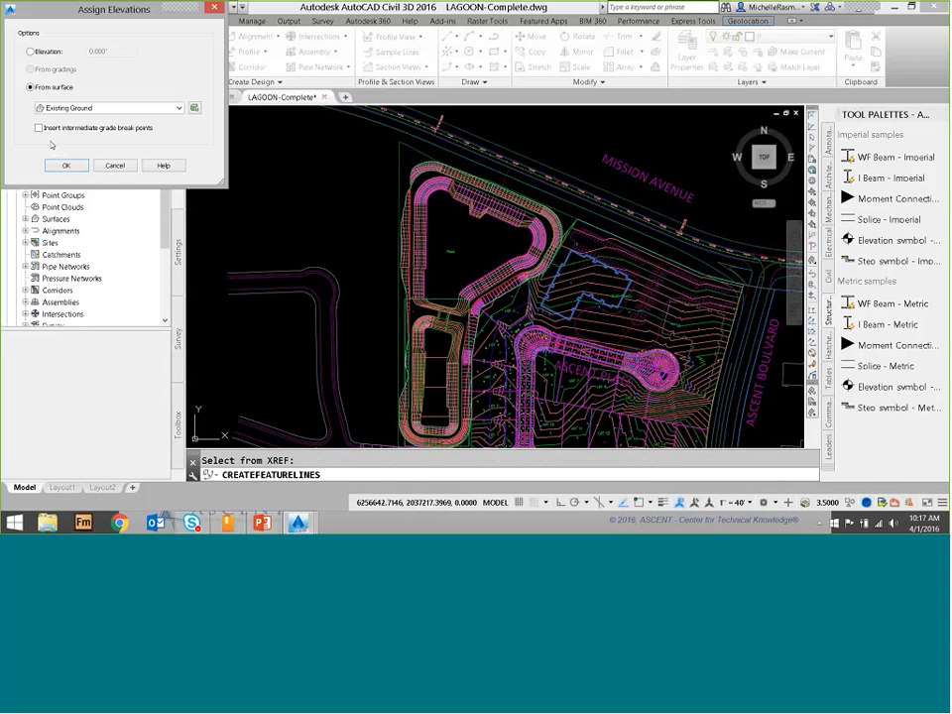
click(65, 164)
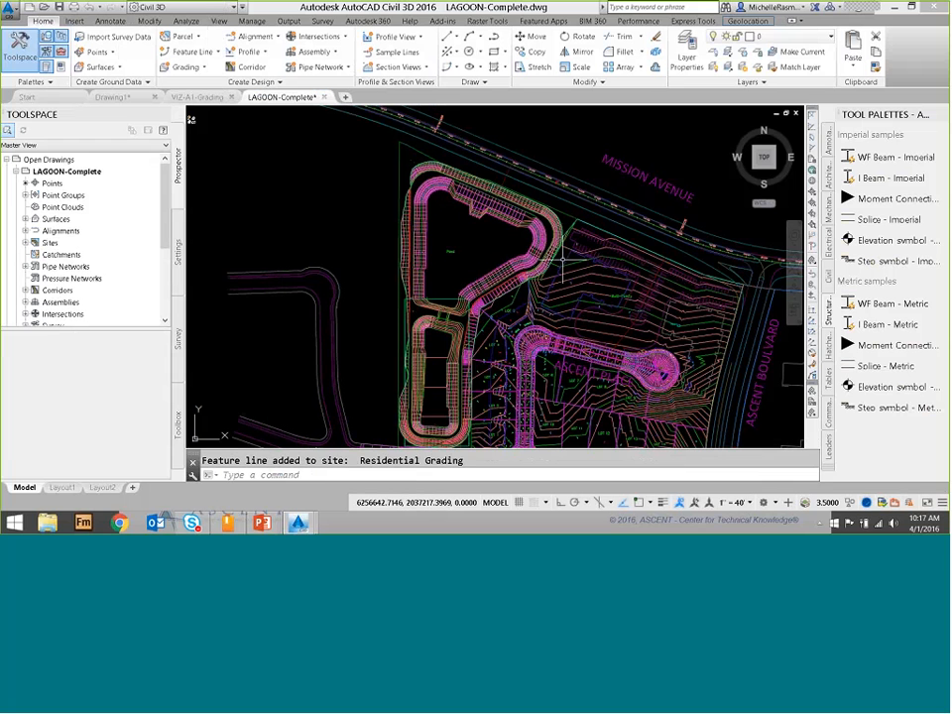
- Flatten the new building feature line to a constant elevation in the Elevation Editor
mouse_move(570, 255)
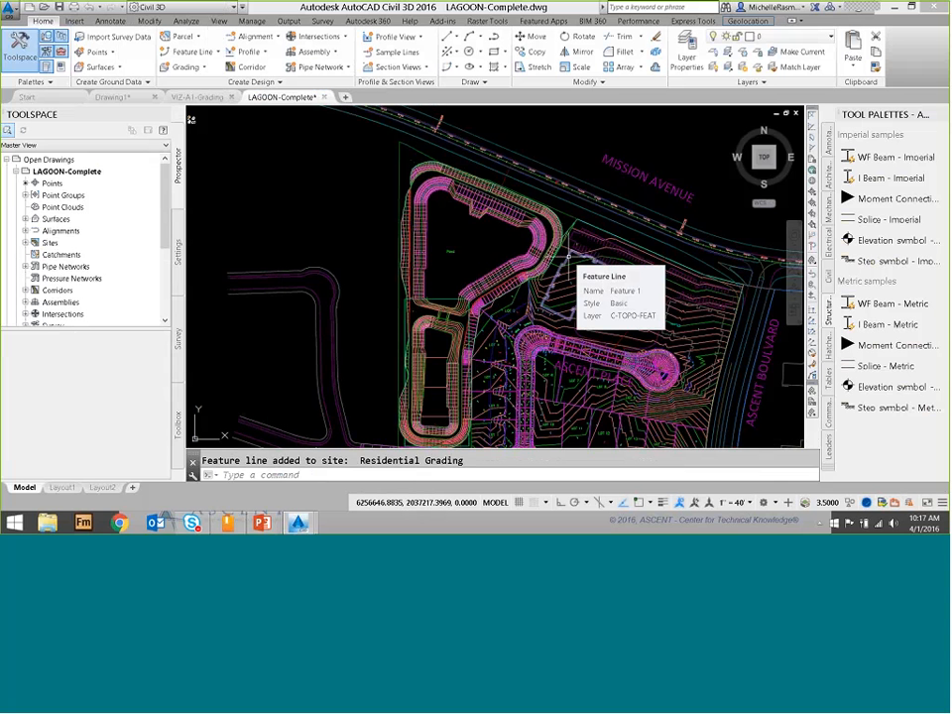
click(569, 257)
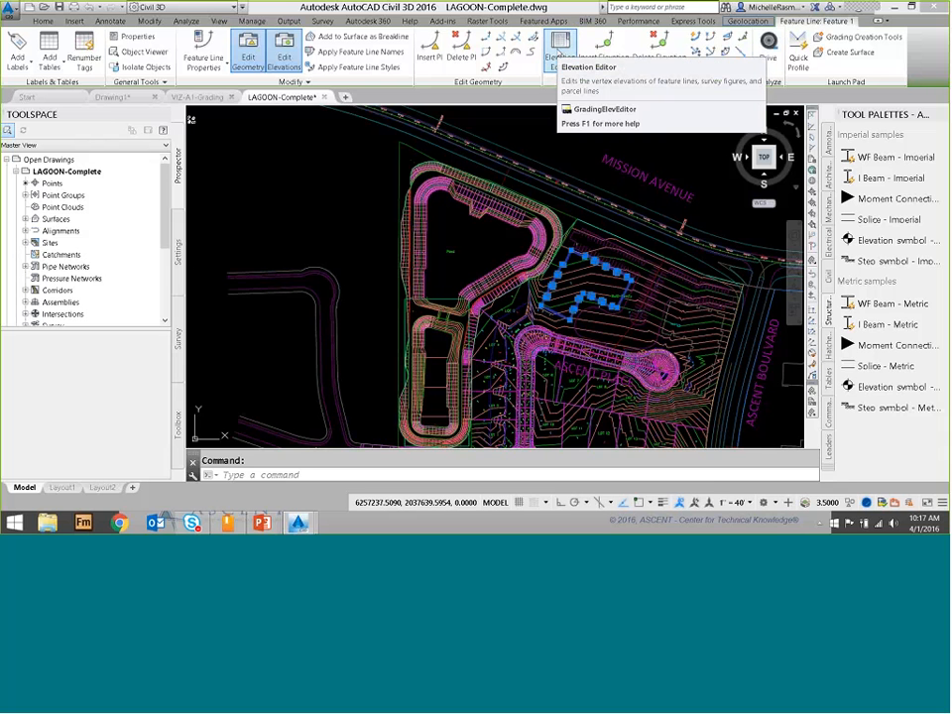
click(560, 48)
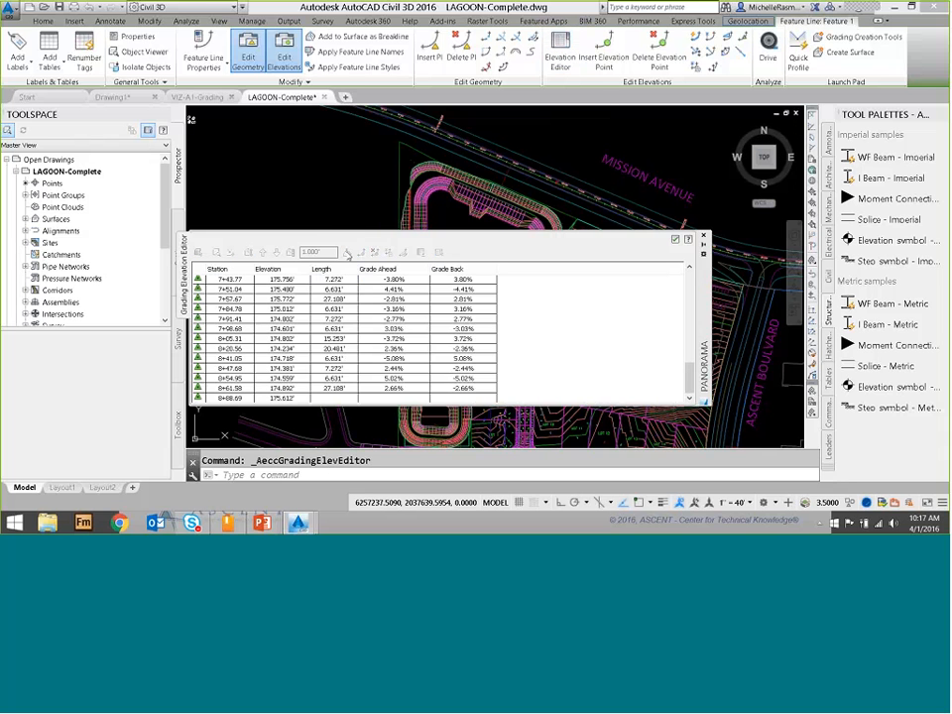
click(347, 253)
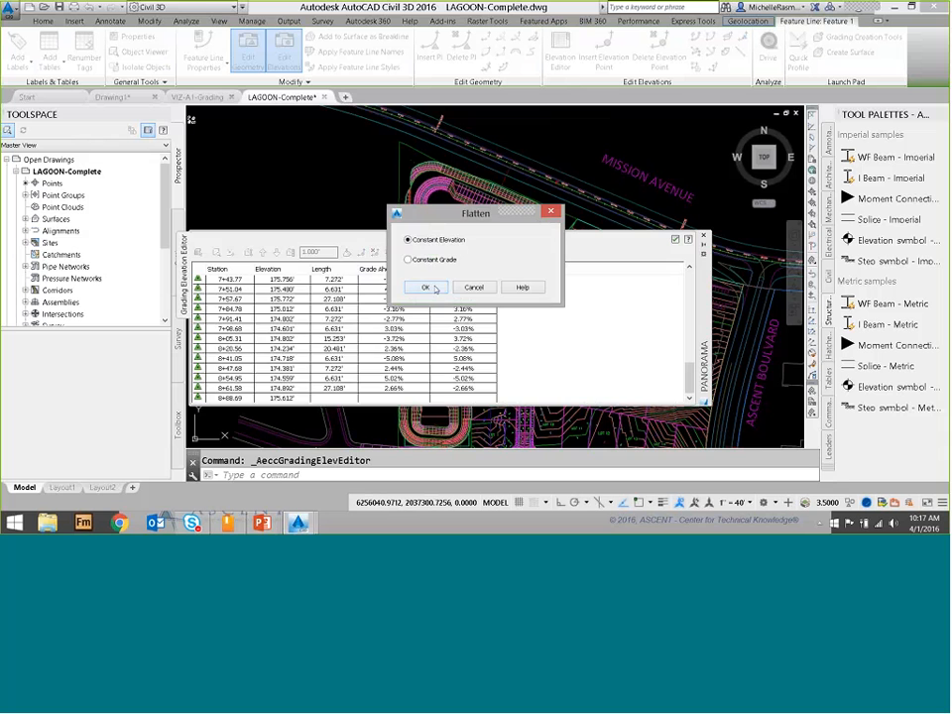
click(434, 289)
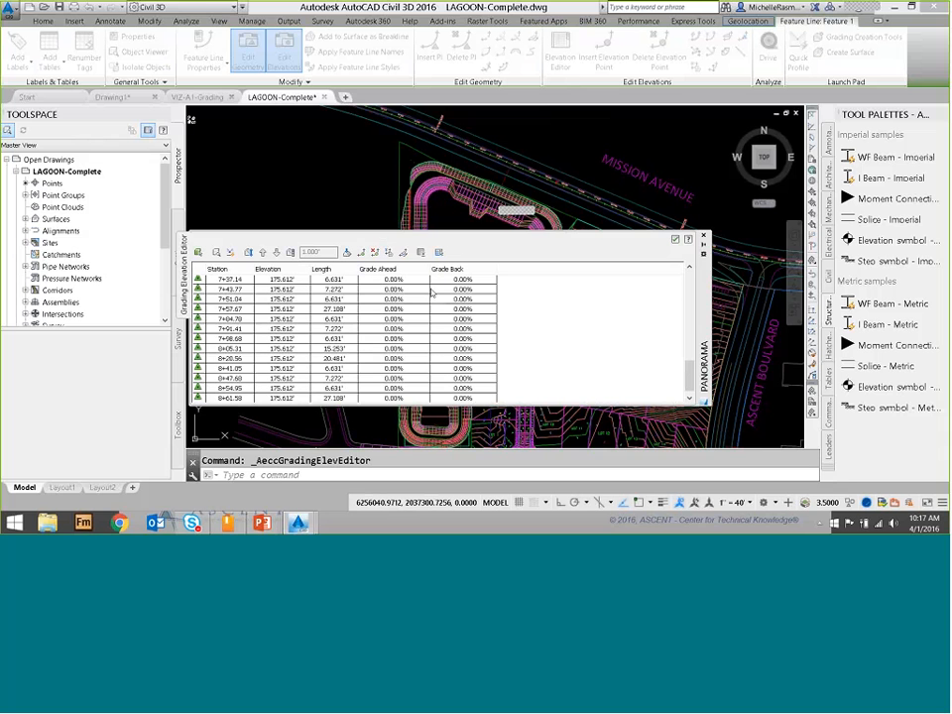
click(286, 282)
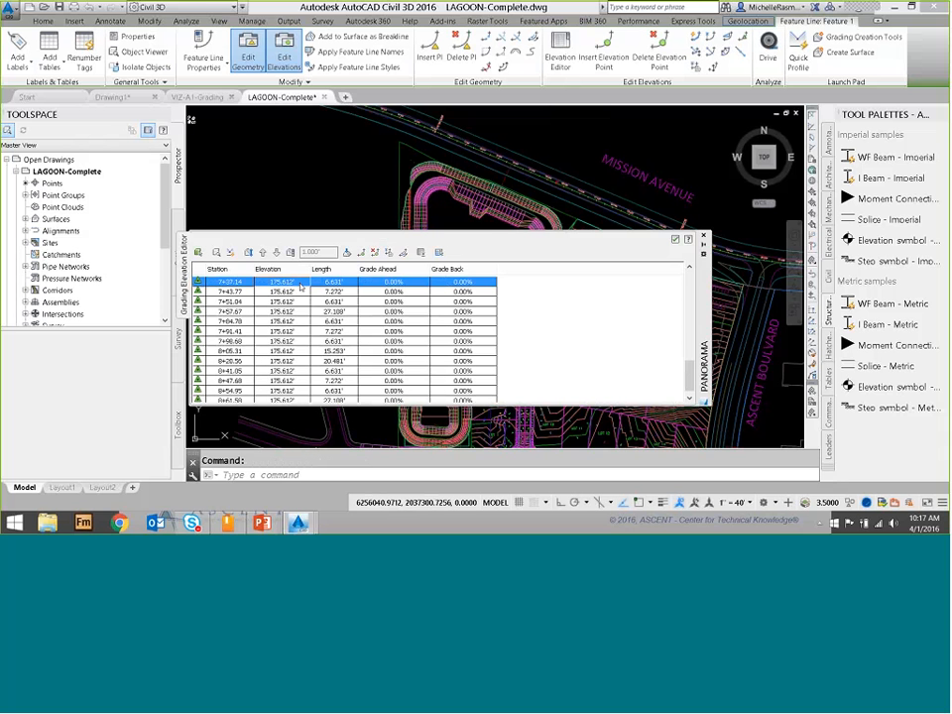
click(703, 233)
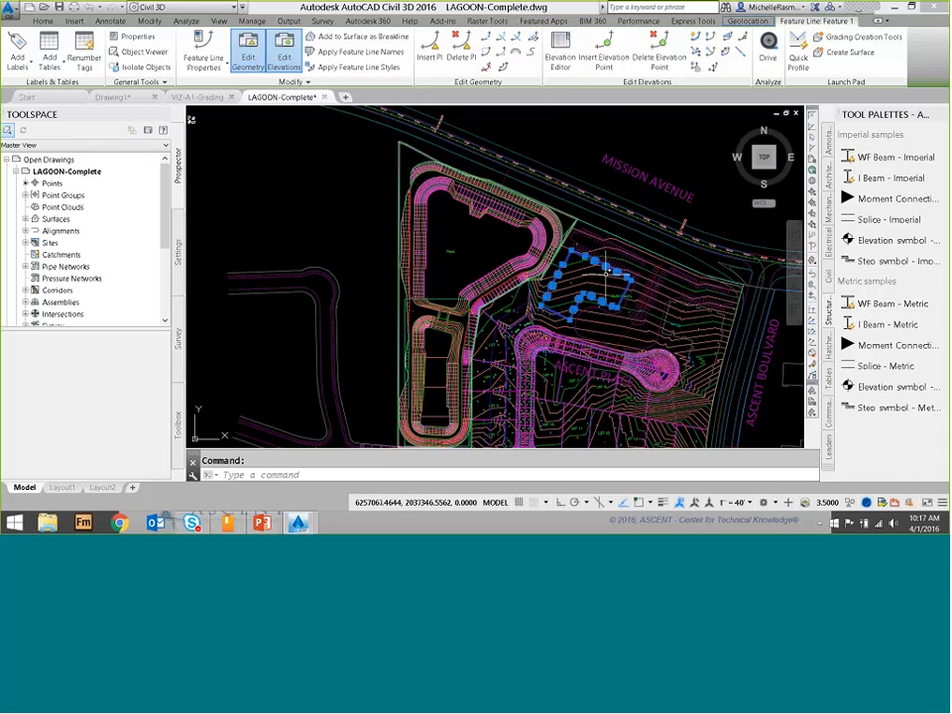
- Explode the flattened building feature line into a polyline and check the resulting outline
mouse_move(567, 286)
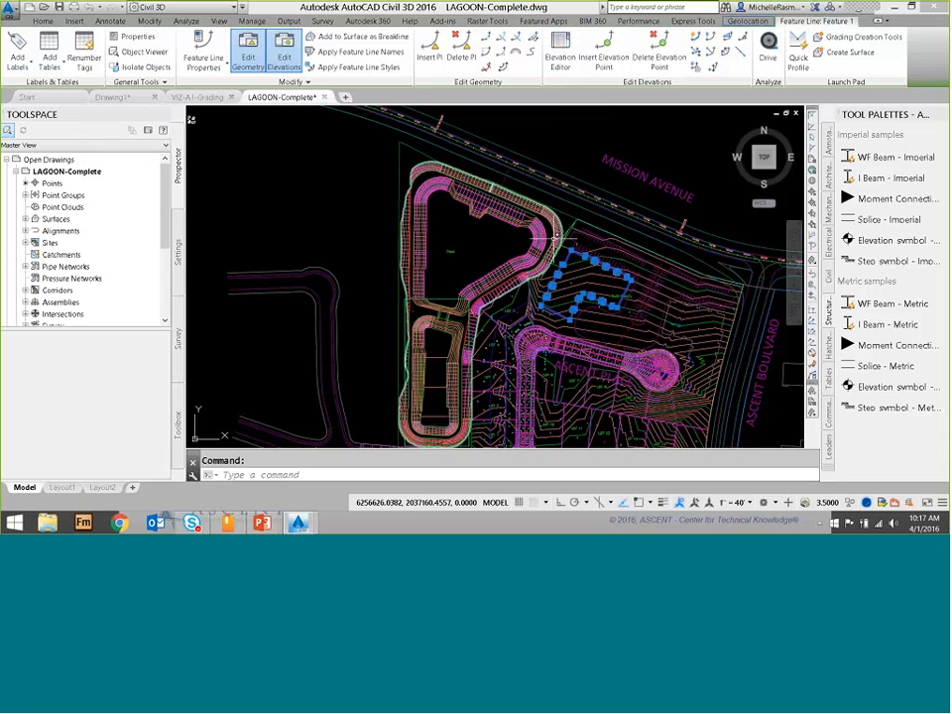
text(explode)
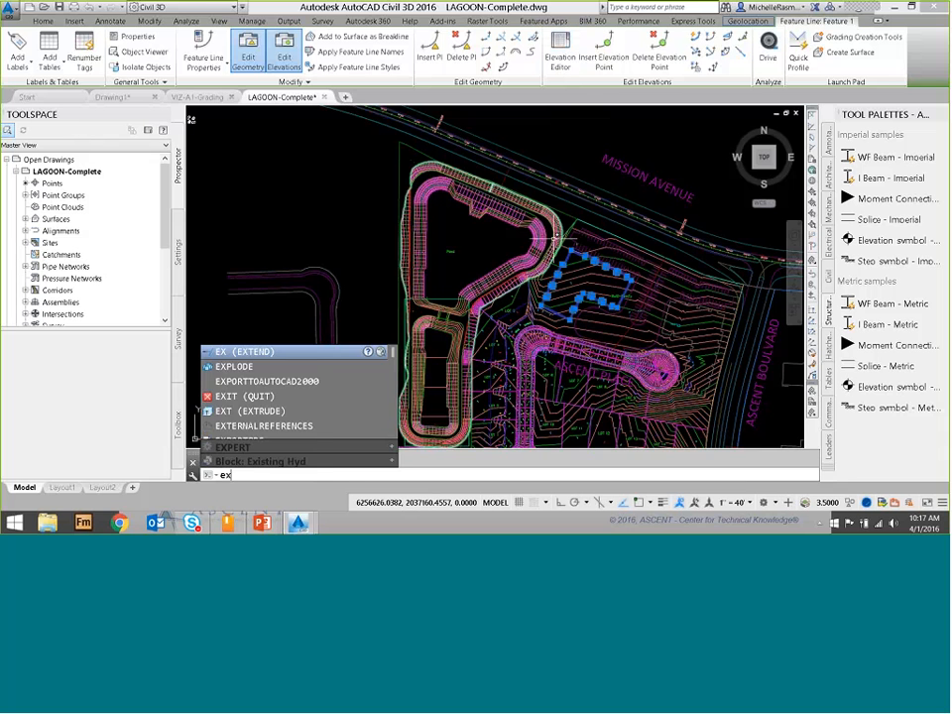
key(Return)
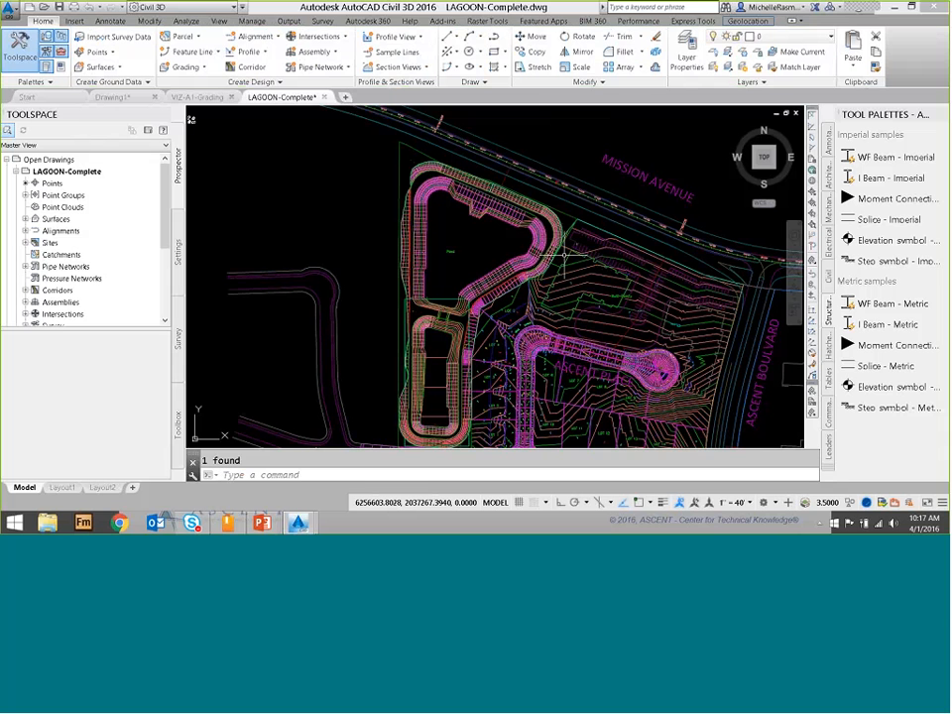
click(578, 282)
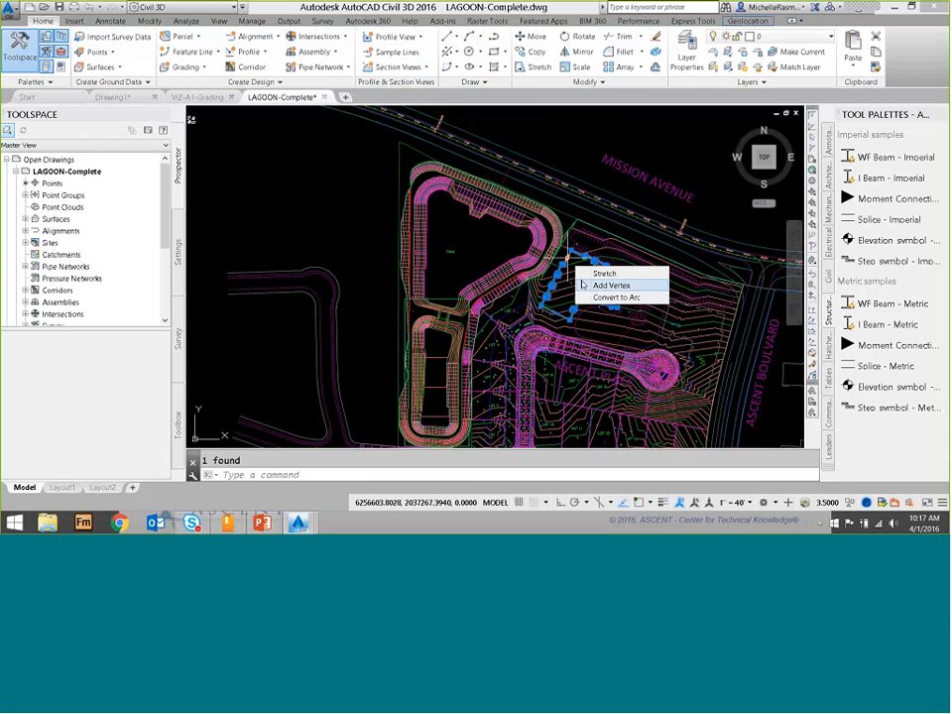
click(583, 284)
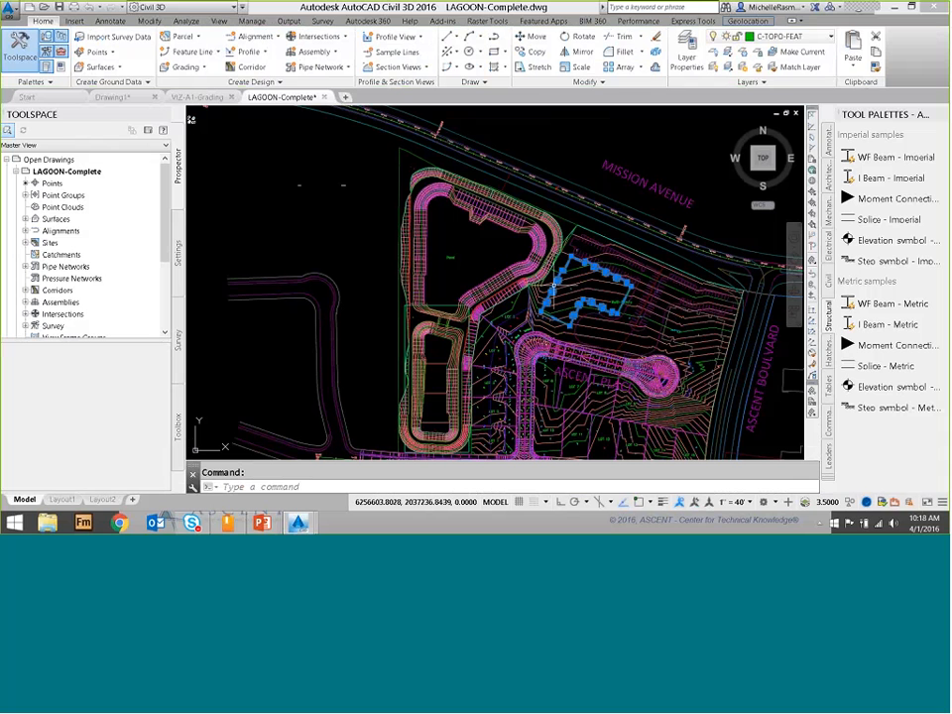
key(Escape)
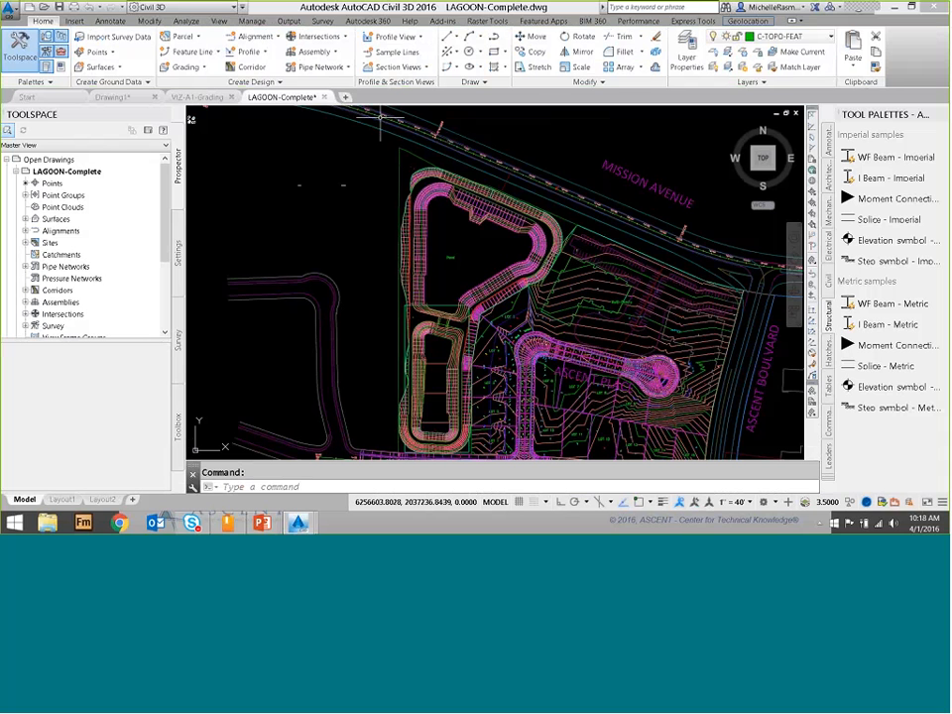
key(Escape)
- Switch to the 3D Modeling workspace and extrude the multi-family building outline into a solid with a height of 60
click(198, 7)
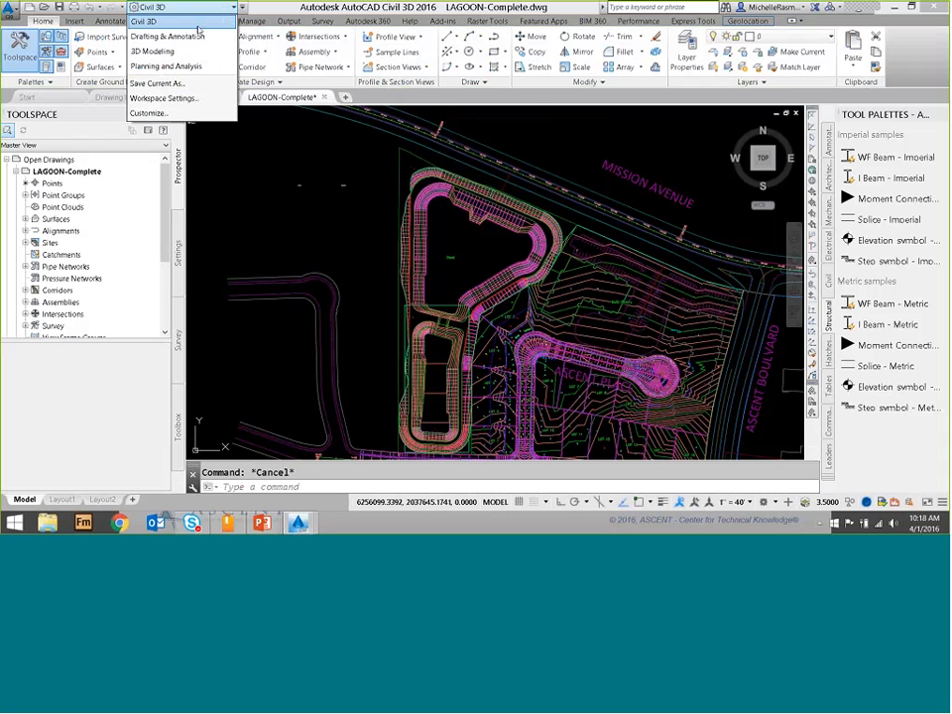
click(154, 52)
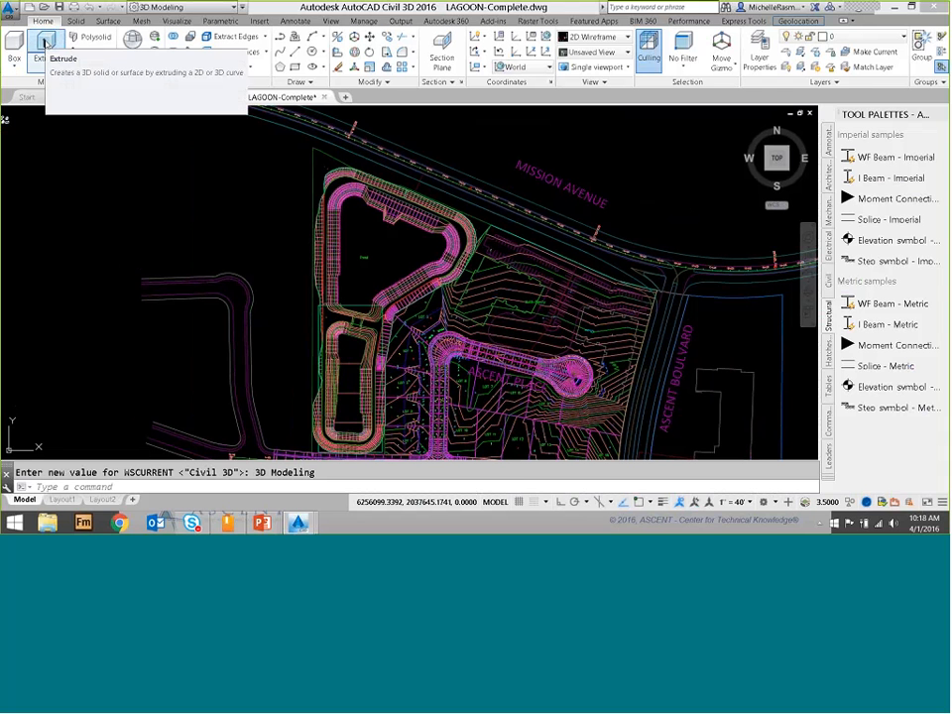
click(44, 43)
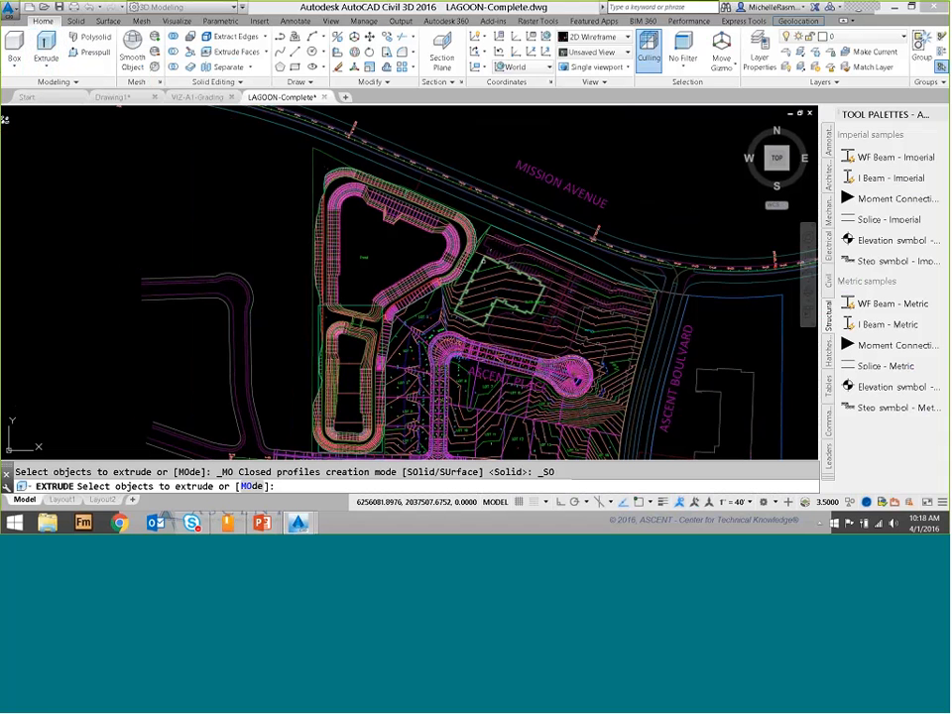
click(481, 261)
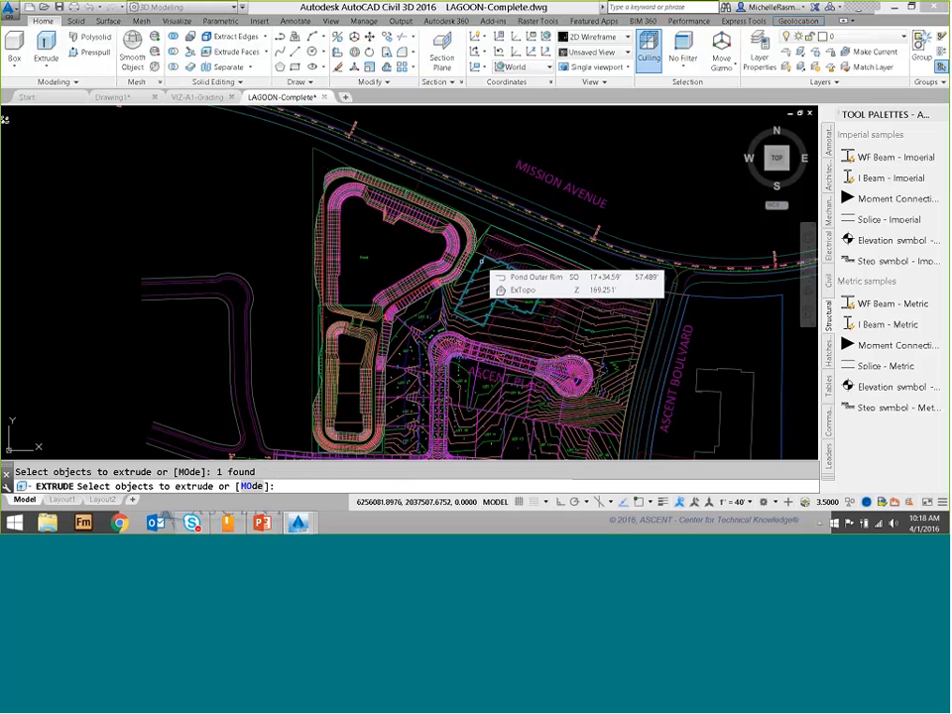
key(Return)
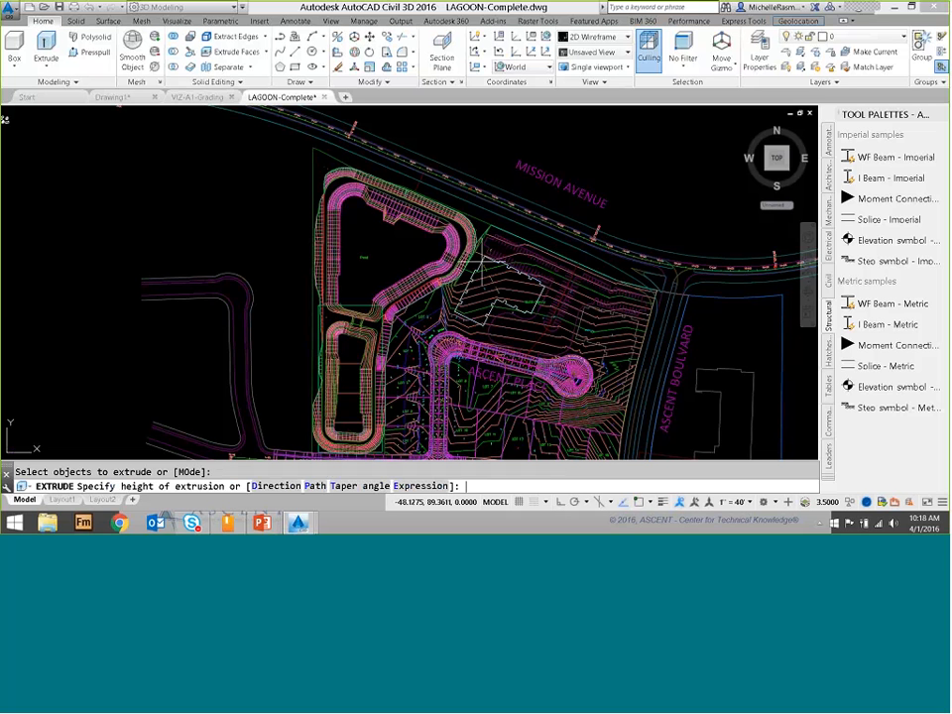
text(60)
key(Return)
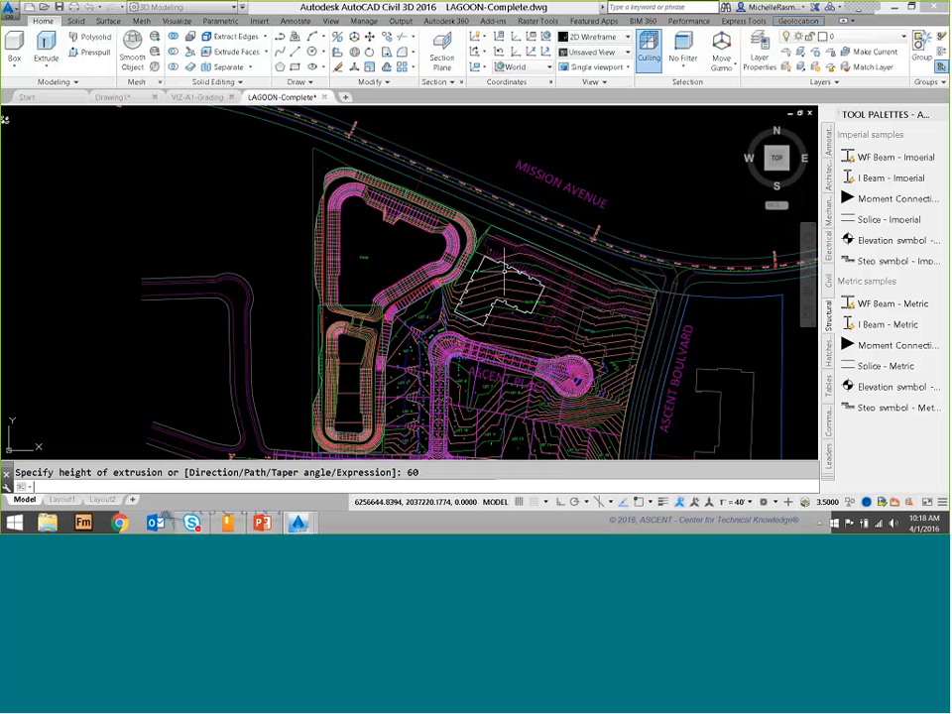
- Apply the 3D Hidden visual style and turn the model to a southwest isometric view
scroll(503, 267, up, 2)
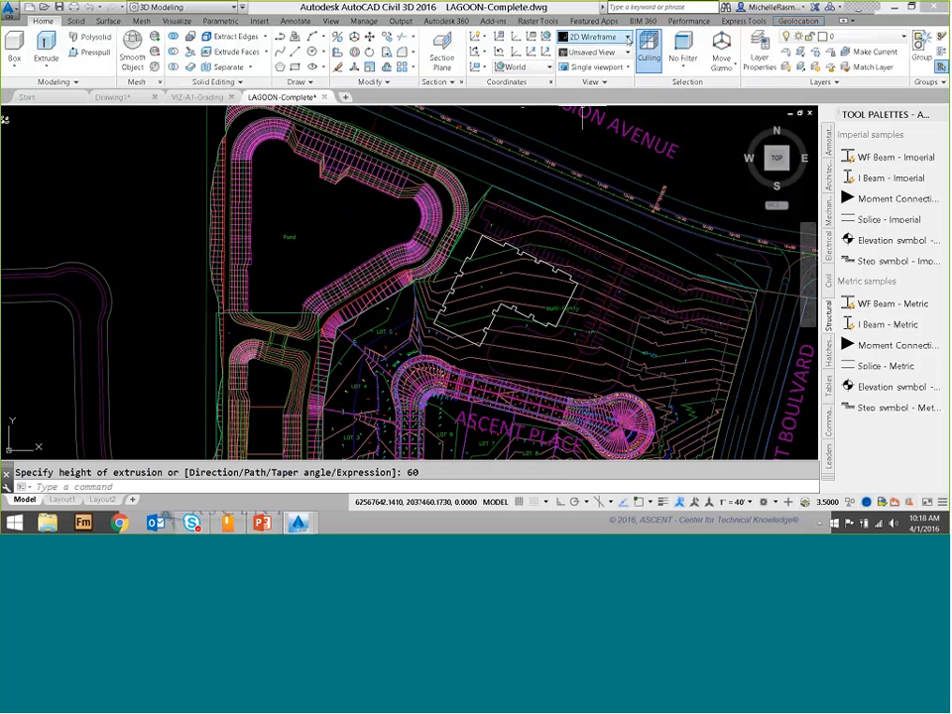
click(626, 38)
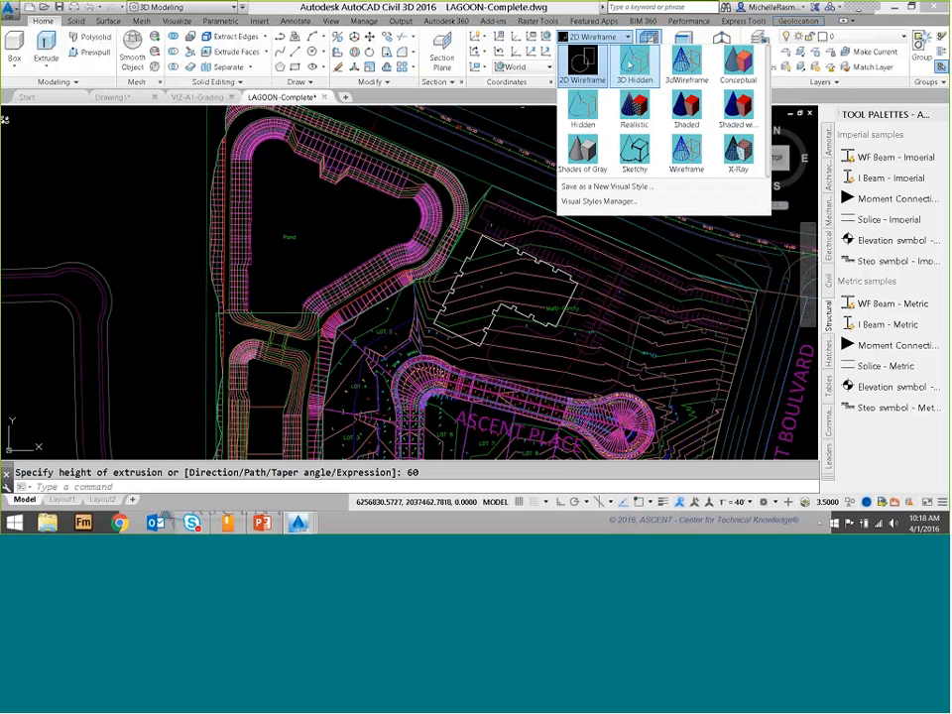
click(629, 65)
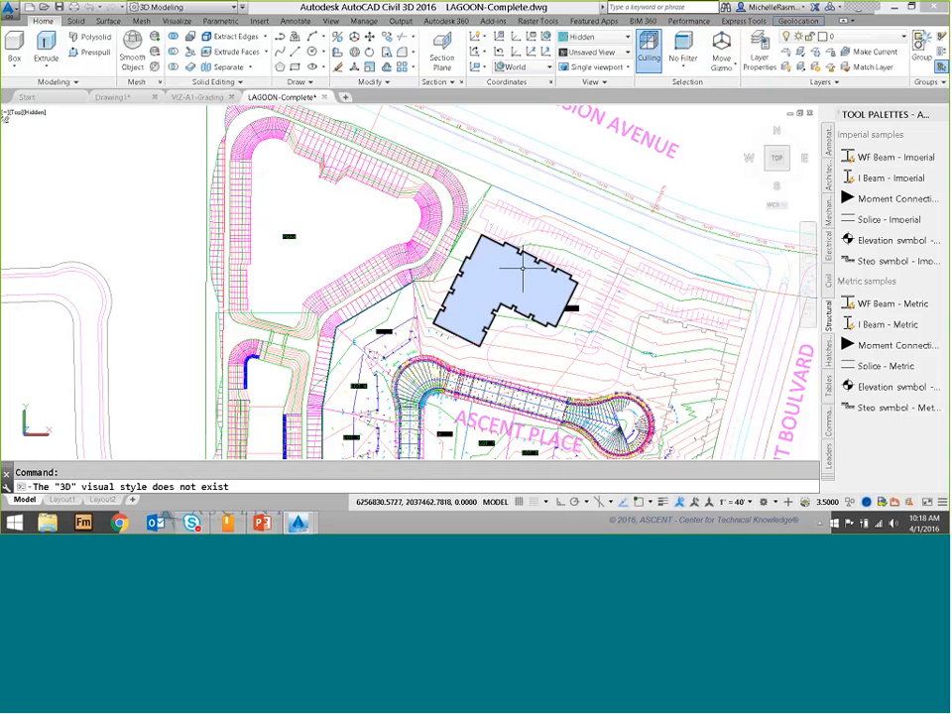
click(767, 173)
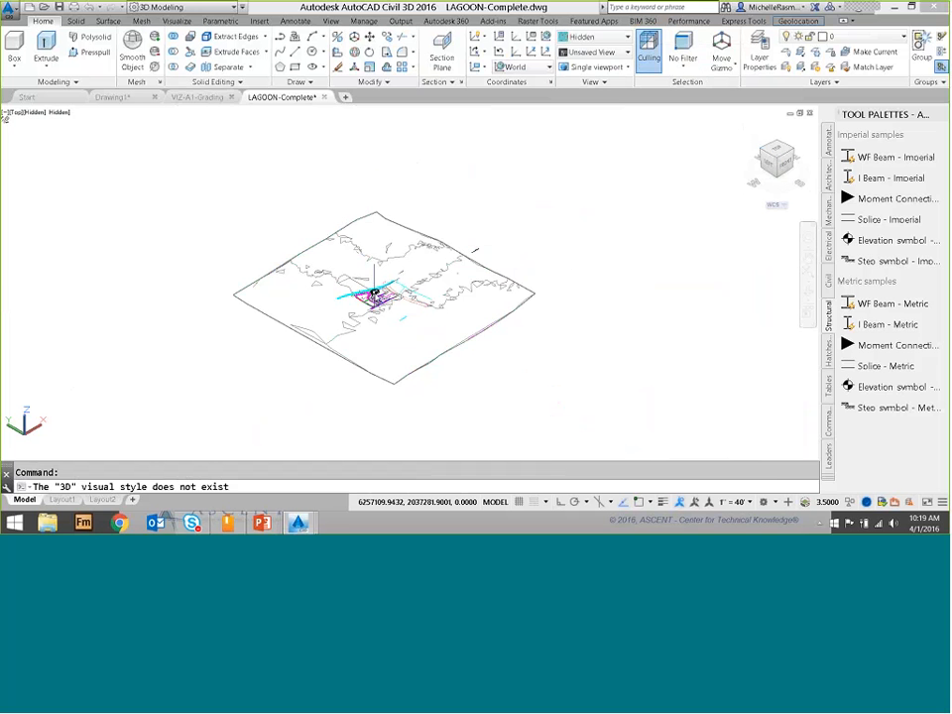
- Display the extruded multi-family building and its surrounding surface up close in the Realistic visual style
scroll(375, 295, up, 5)
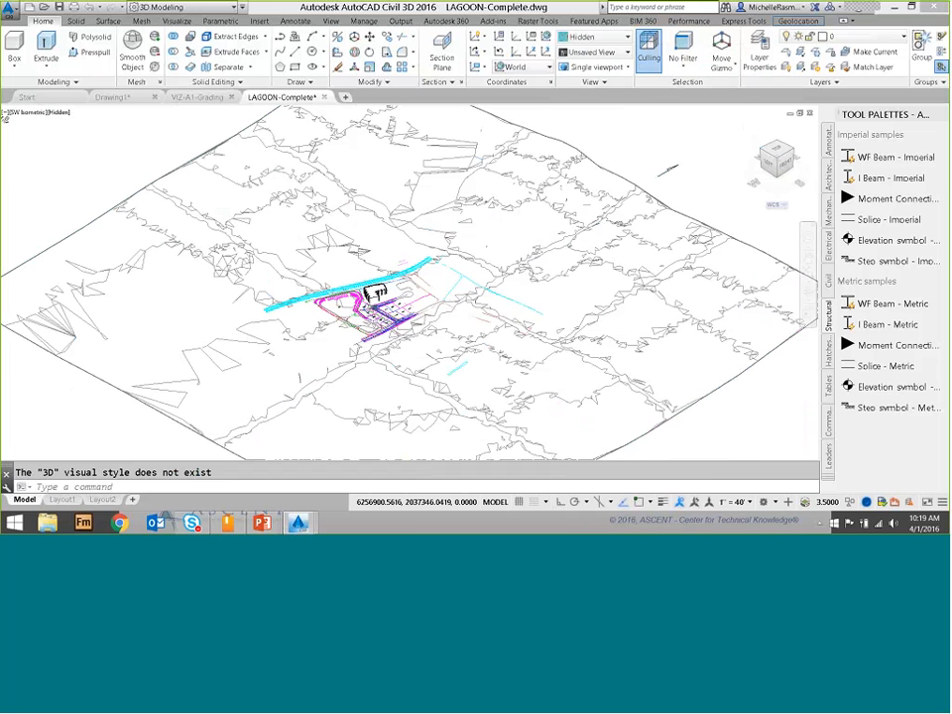
scroll(374, 295, up, 2)
scroll(374, 293, up, 7)
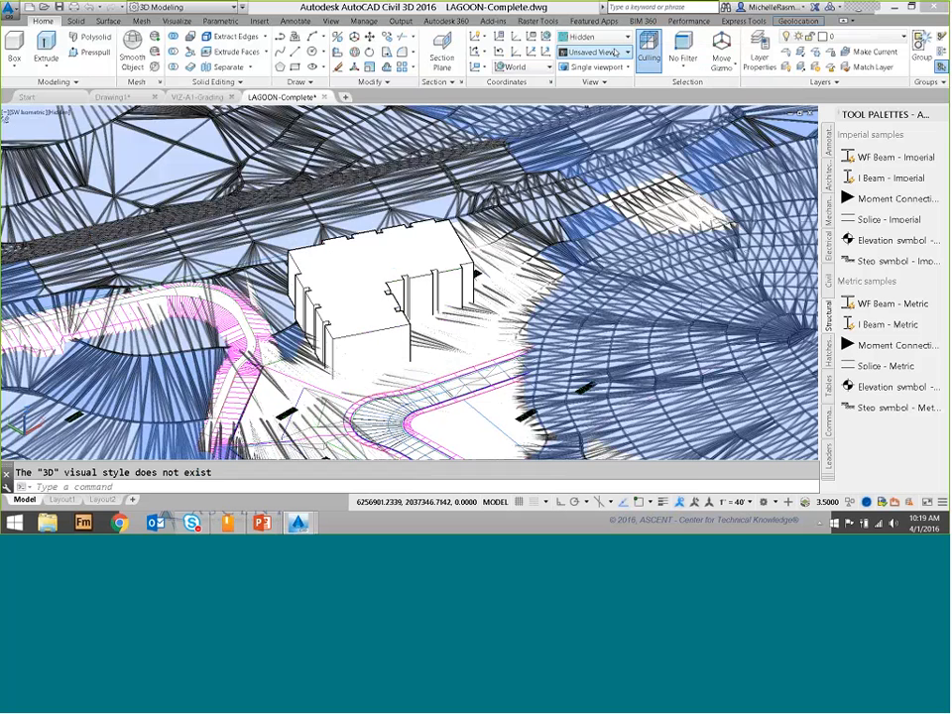
click(626, 38)
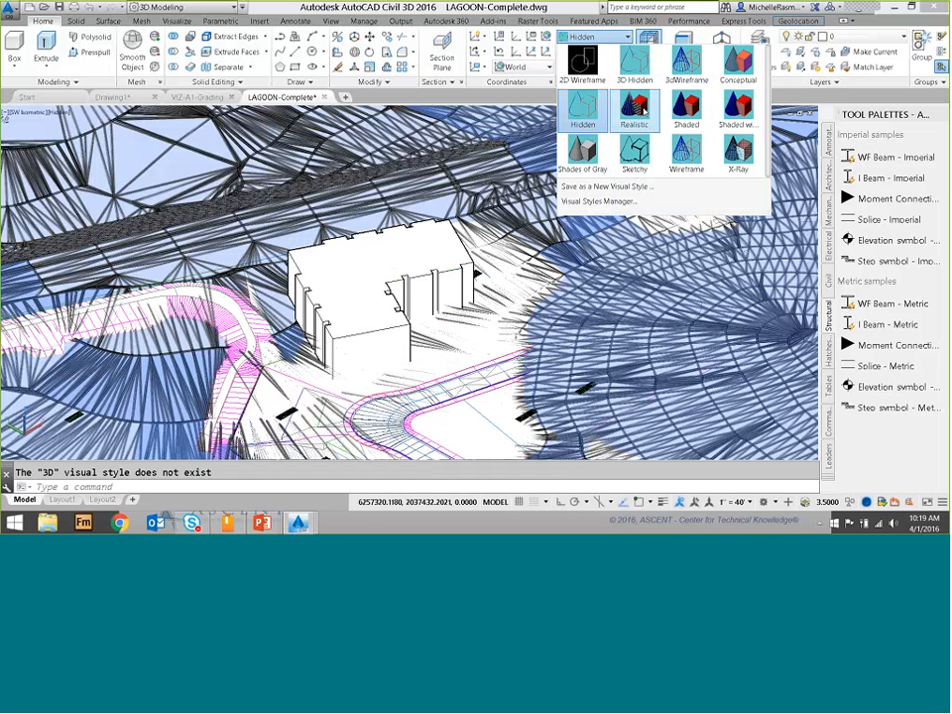
click(642, 112)
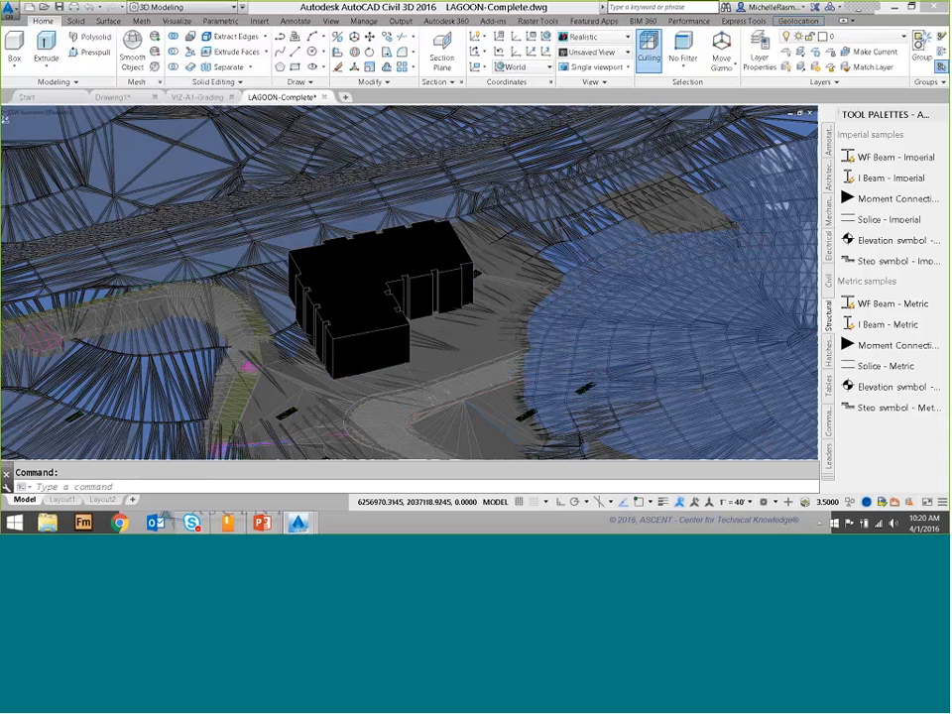
scroll(552, 359, up, 2)
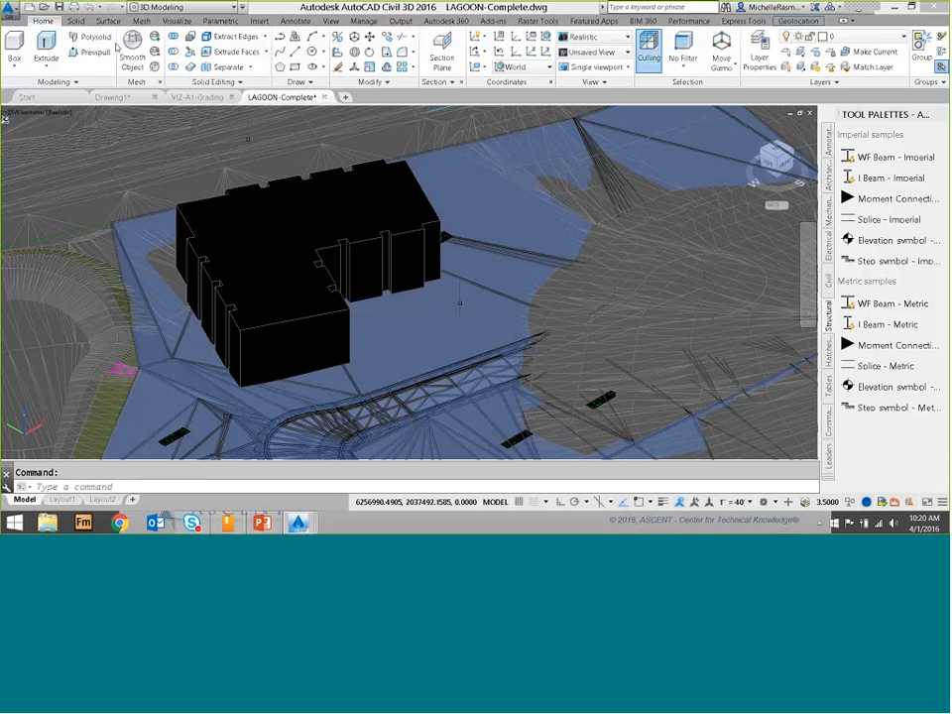
- Make VIZ-A1-Grading the active drawing and switch to the PowerPoint presenter view of VisualizationTools-Civil3D
click(195, 97)
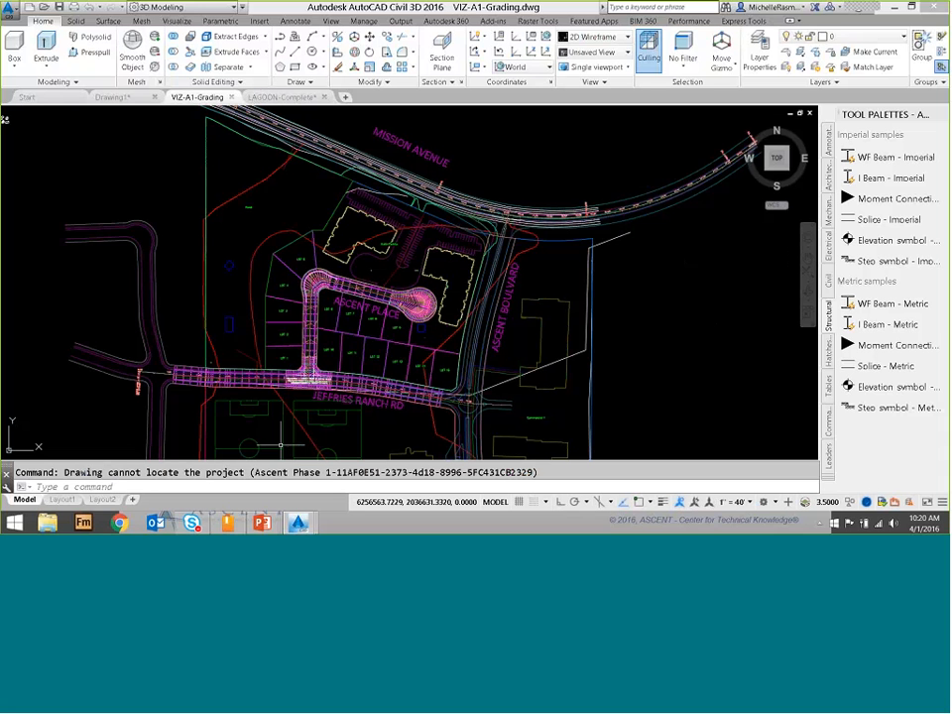
key(alt+Tab)
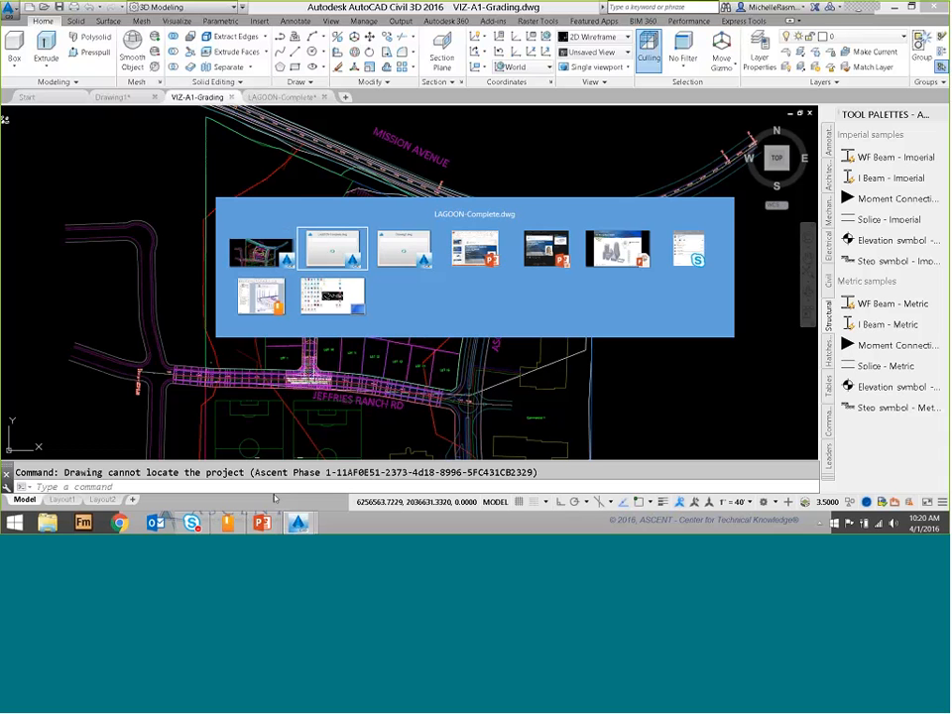
key(alt+Tab)
key(alt+Tab)
key(alt+Tab)
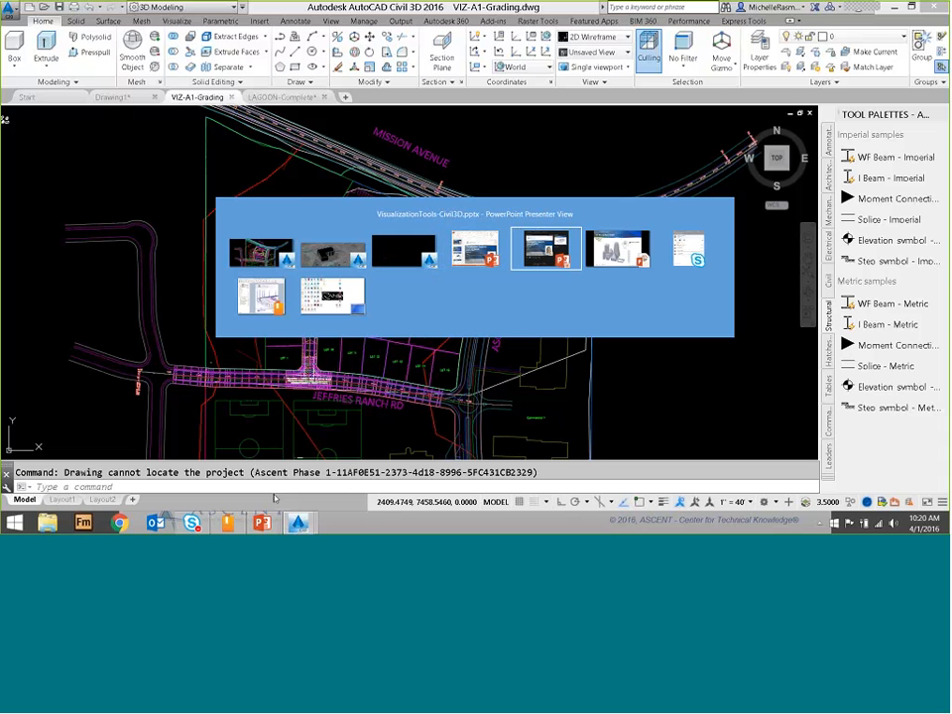
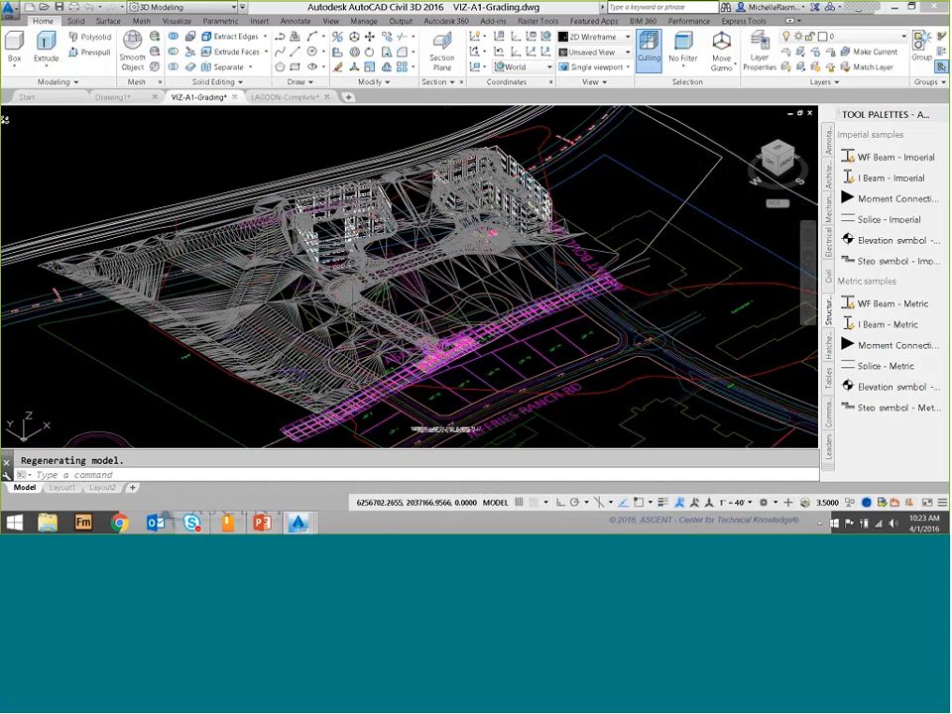
- Set the visual style of the VIZ-A1-Grading site model to Realistic
scroll(350, 292, up, 3)
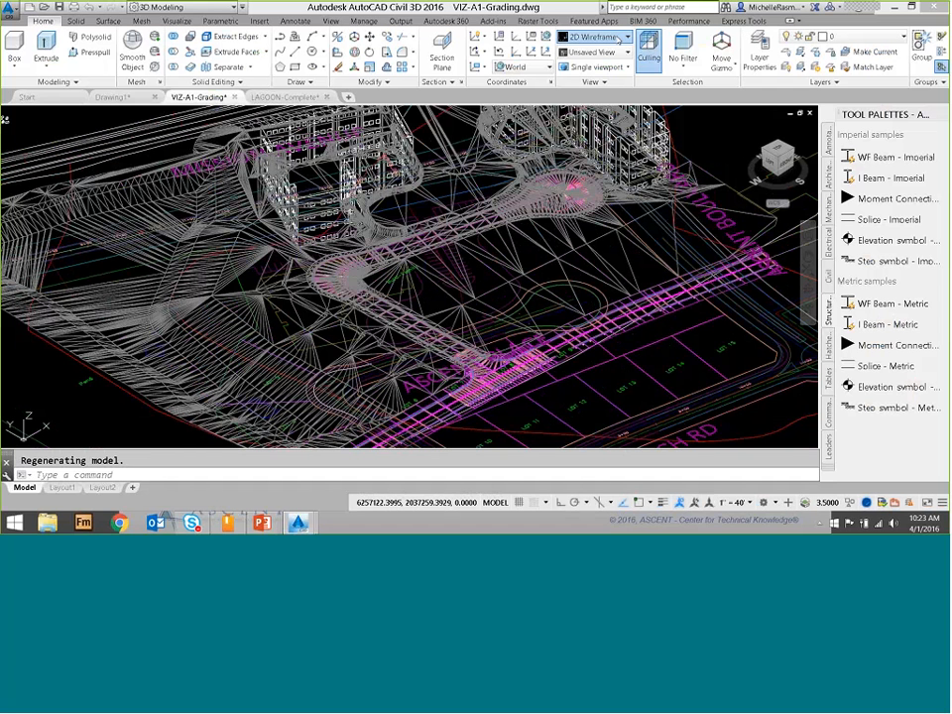
click(621, 37)
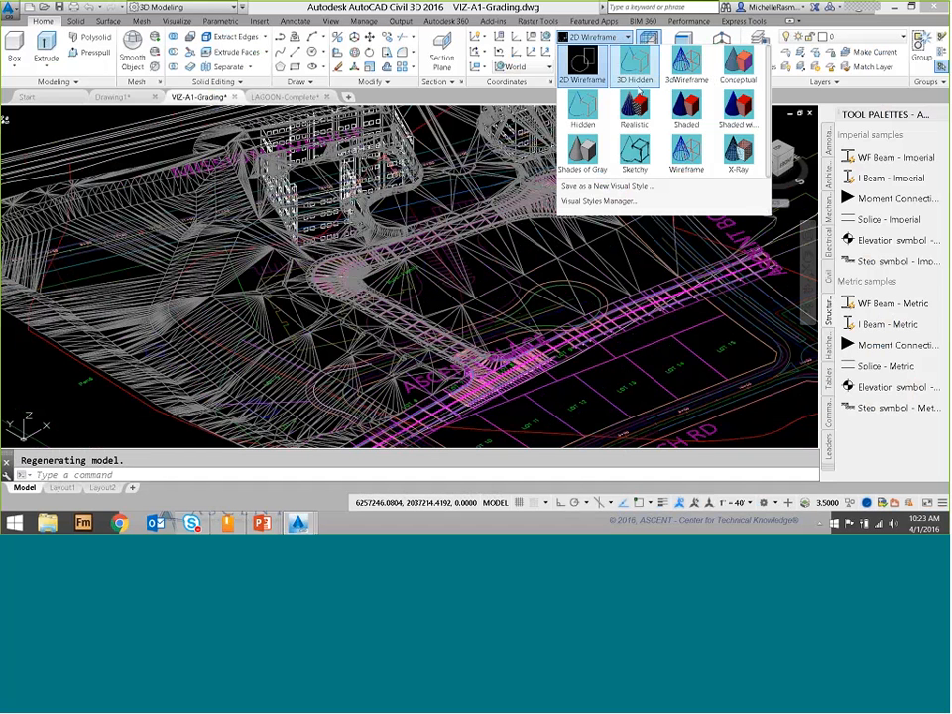
click(636, 109)
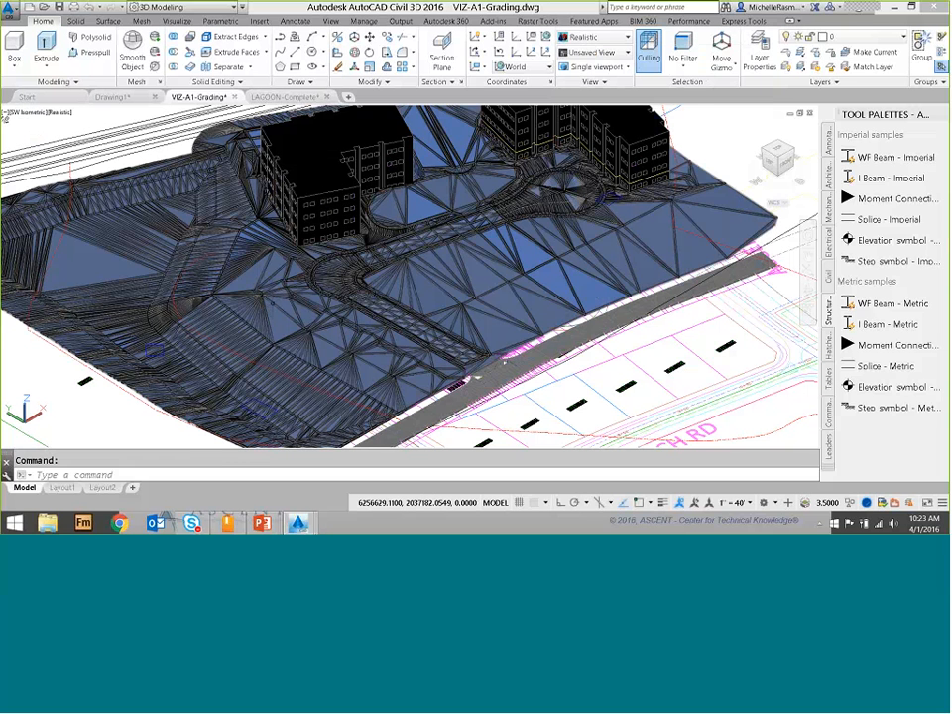
- Assign the render material Sitework.Planting.Grass.Short to the Finish Ground with Pond surface and clear the selection
click(273, 307)
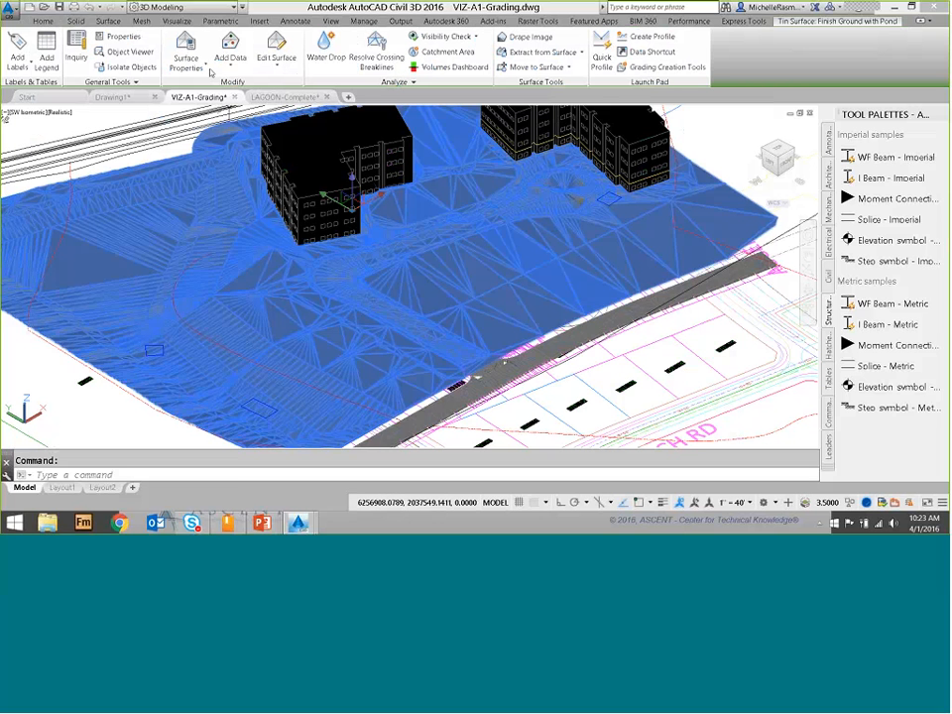
click(187, 59)
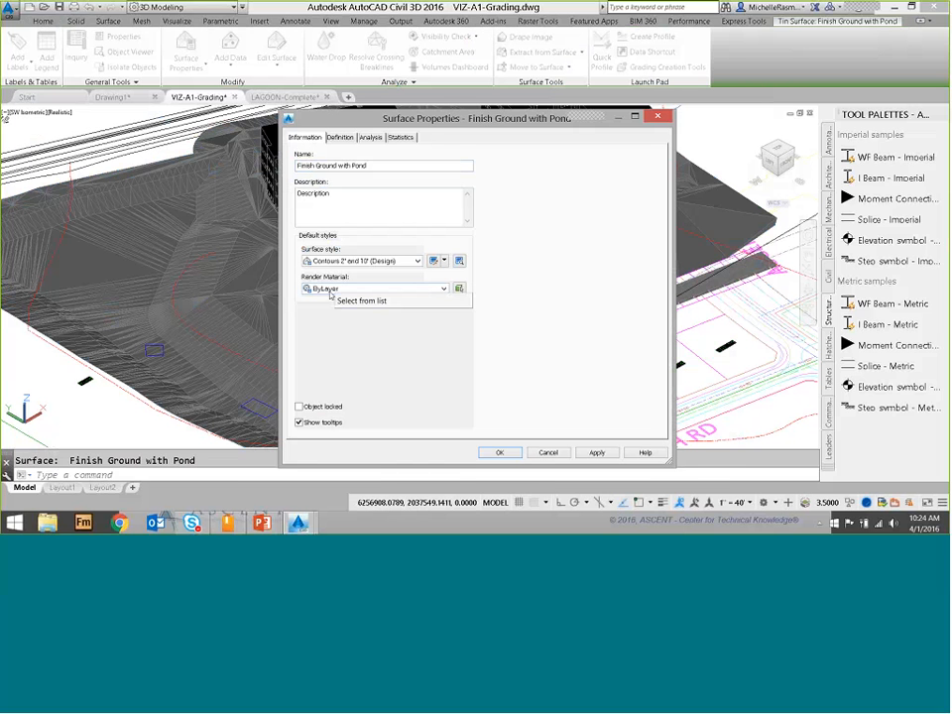
click(443, 288)
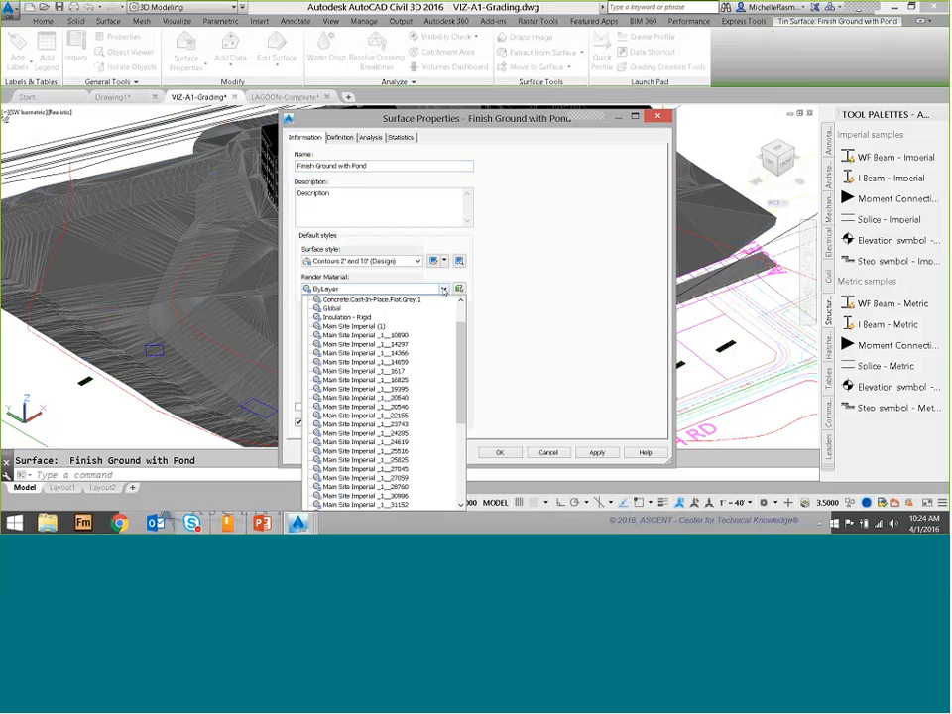
scroll(418, 333, down, 10)
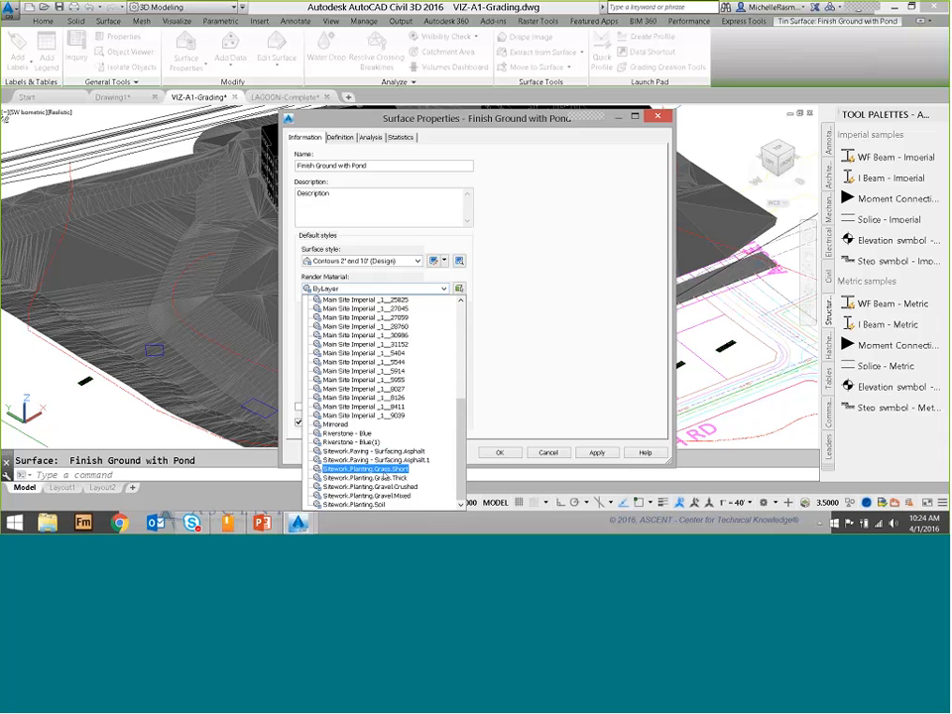
click(384, 471)
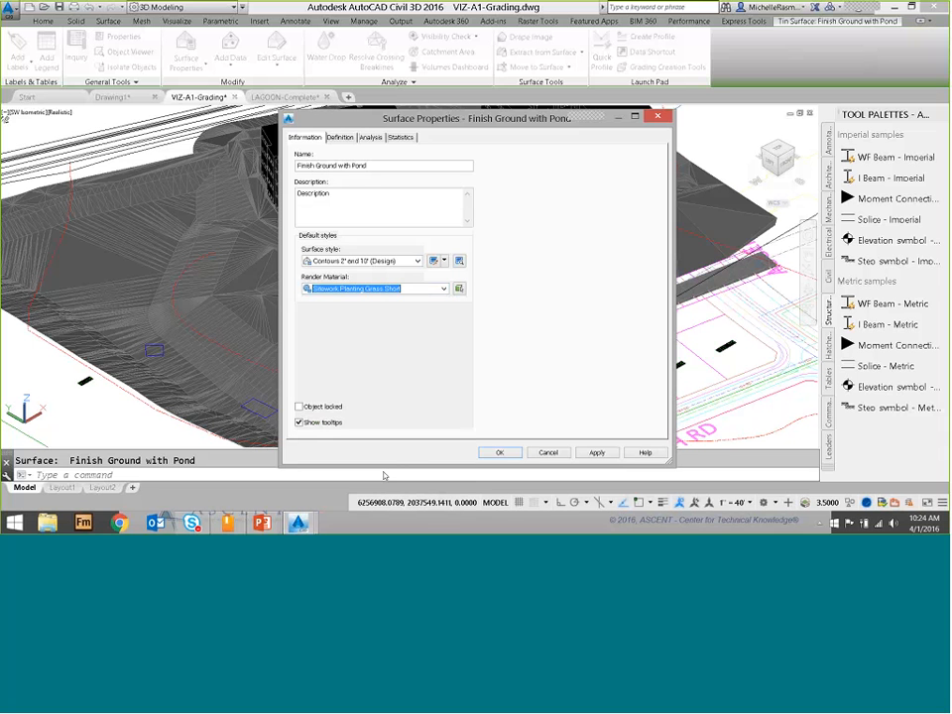
click(488, 452)
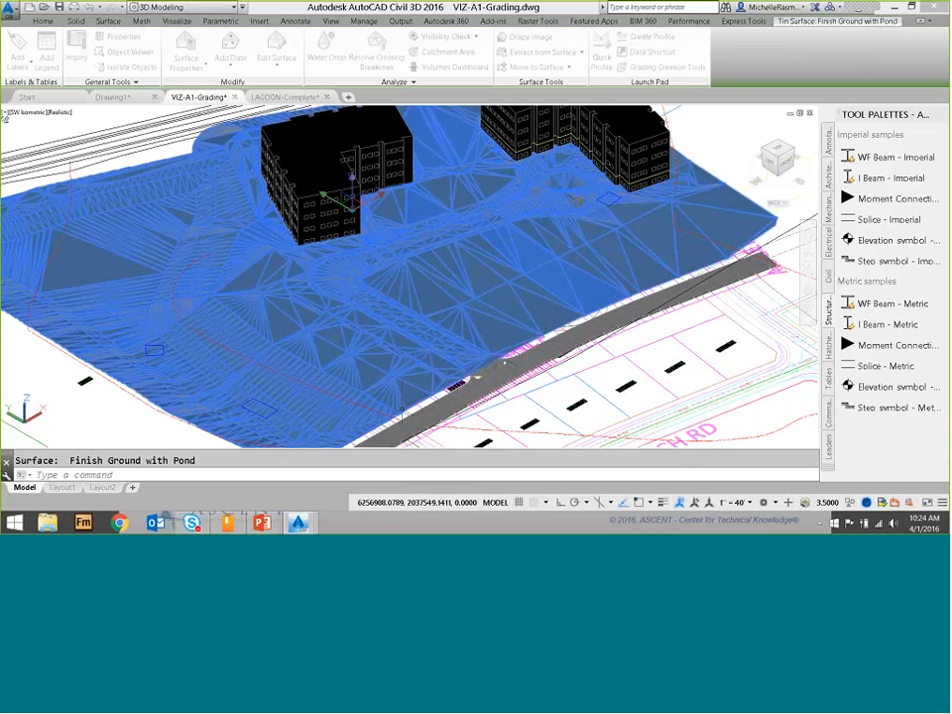
key(Escape)
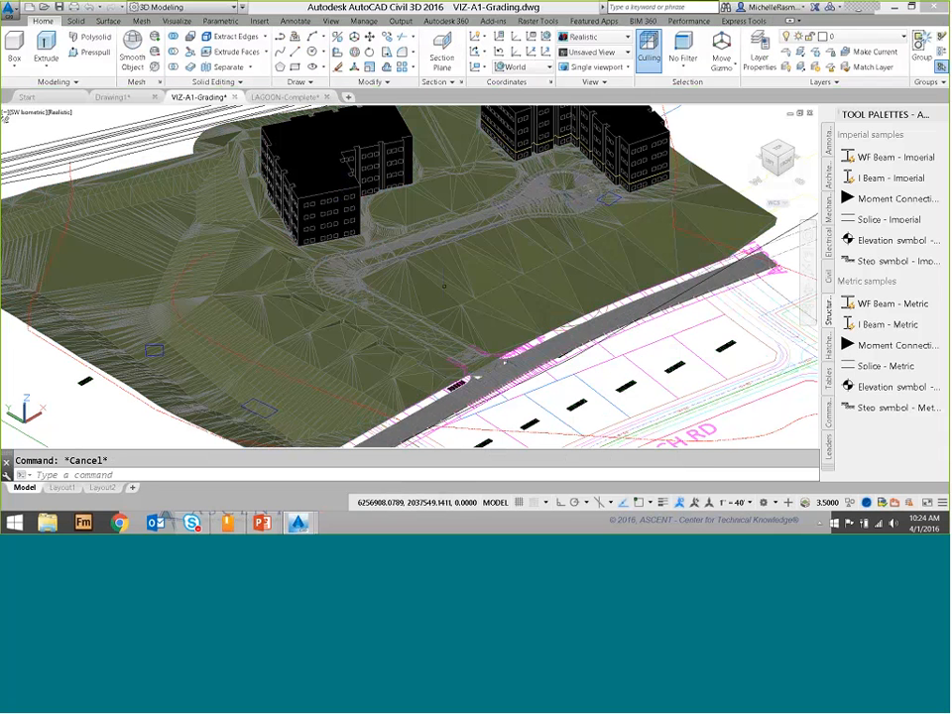
- Examine the grass material on the finished ground surface up close, along with the road and building areas
mouse_move(426, 291)
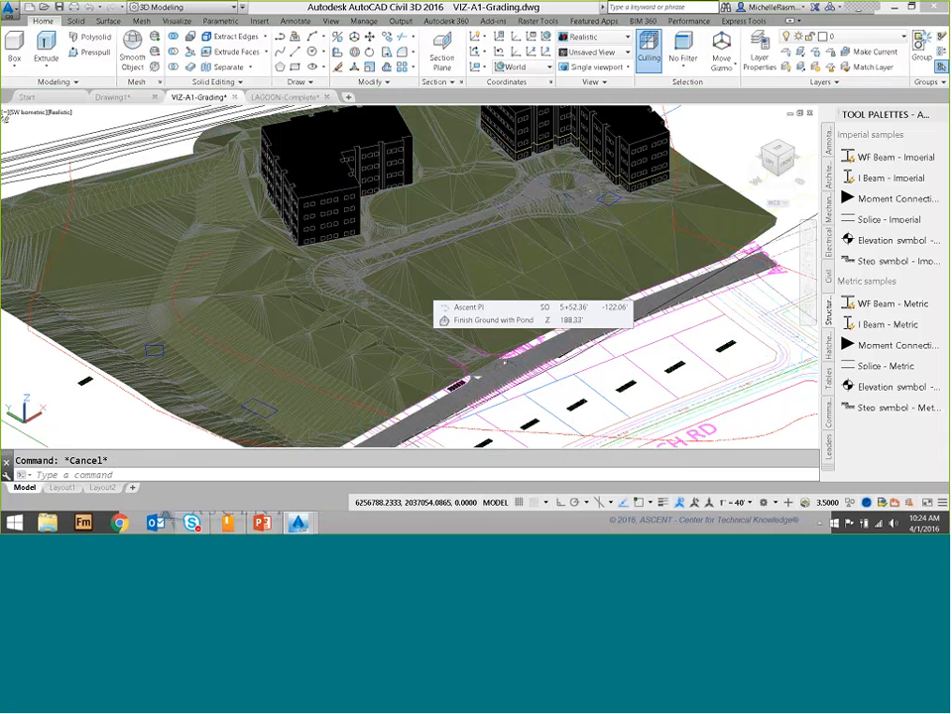
scroll(426, 292, up, 6)
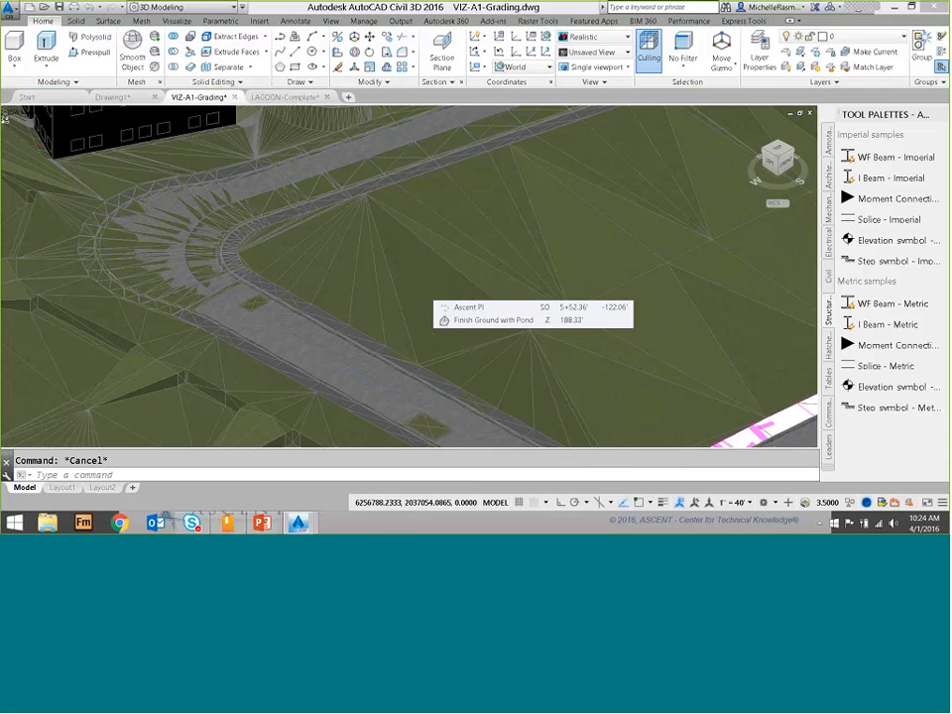
scroll(426, 291, up, 3)
scroll(427, 291, up, 3)
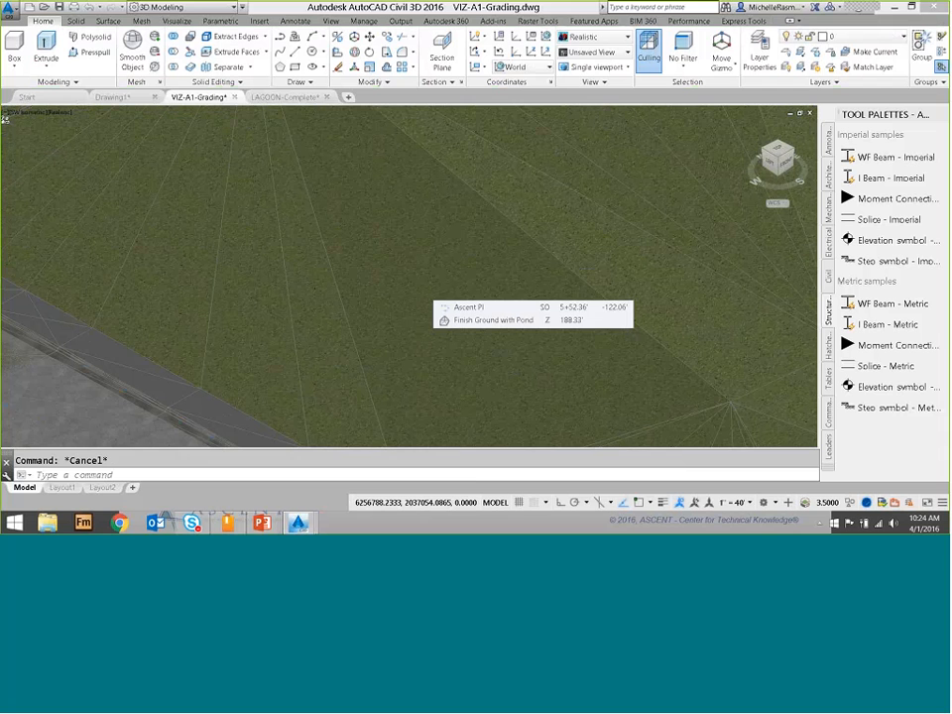
scroll(426, 292, up, 3)
scroll(426, 291, up, 3)
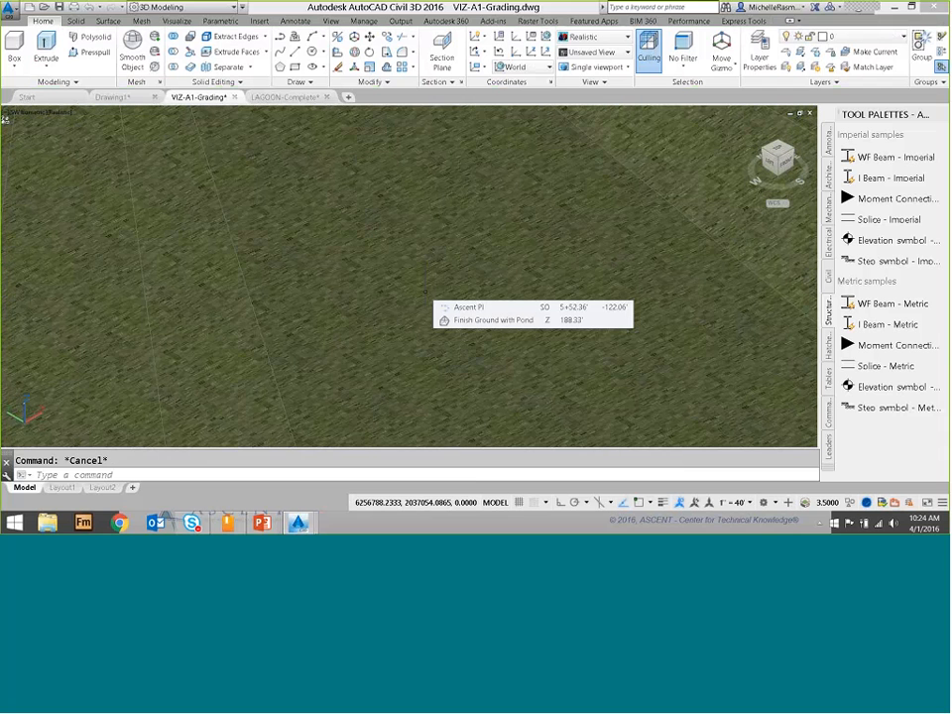
scroll(426, 292, down, 4)
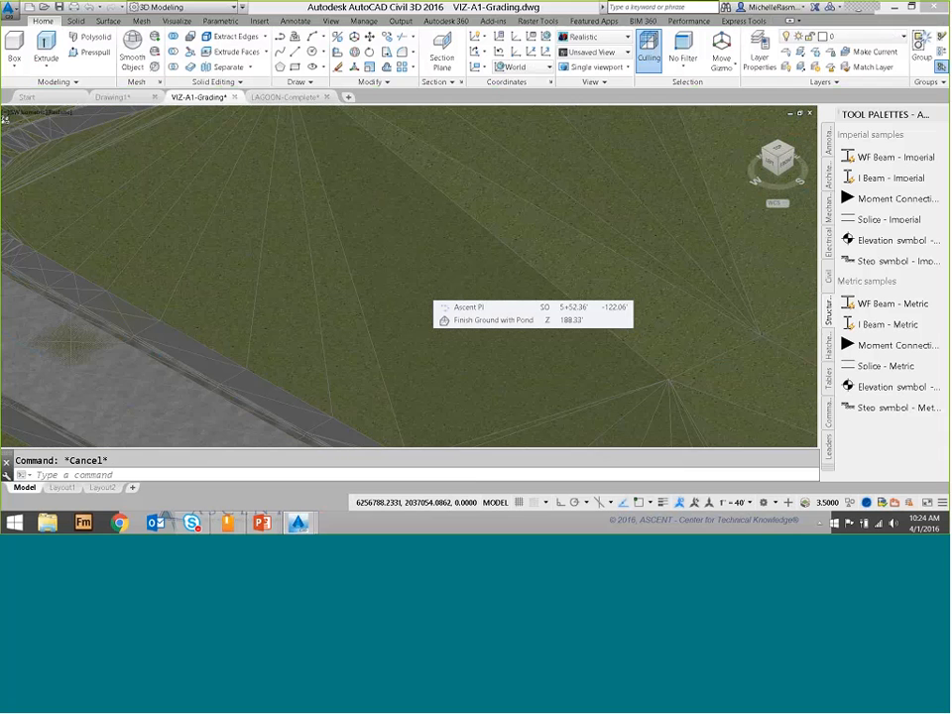
scroll(425, 291, down, 5)
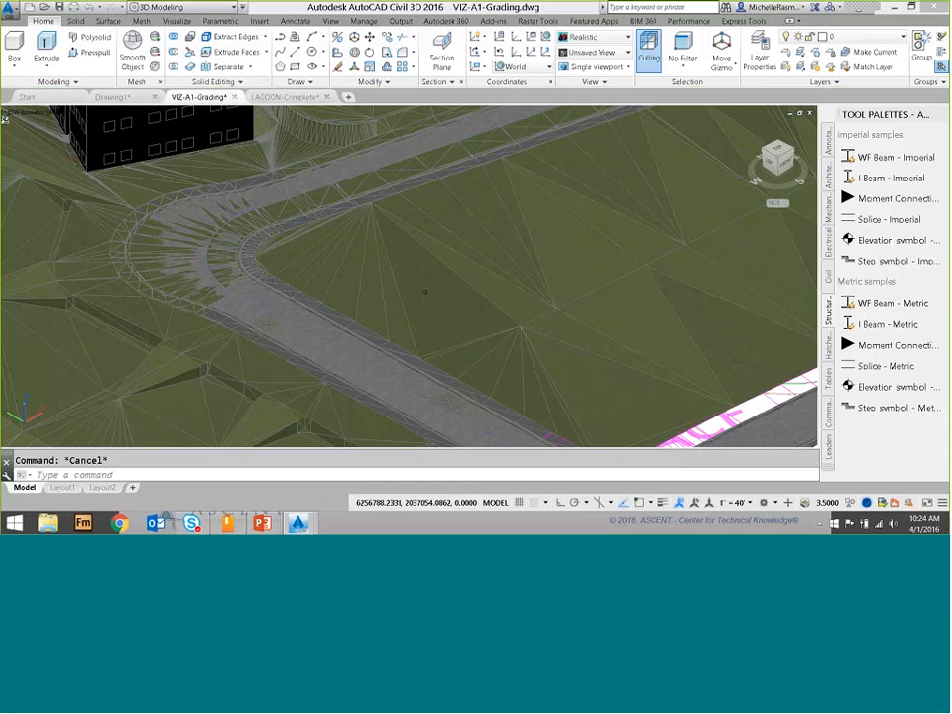
scroll(424, 292, down, 5)
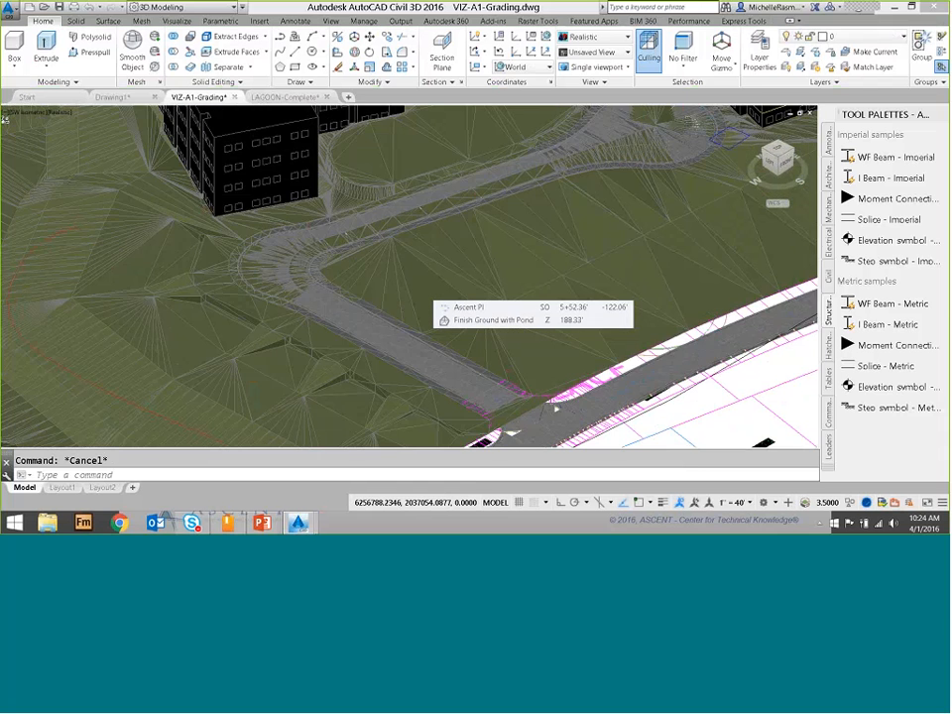
scroll(424, 292, down, 3)
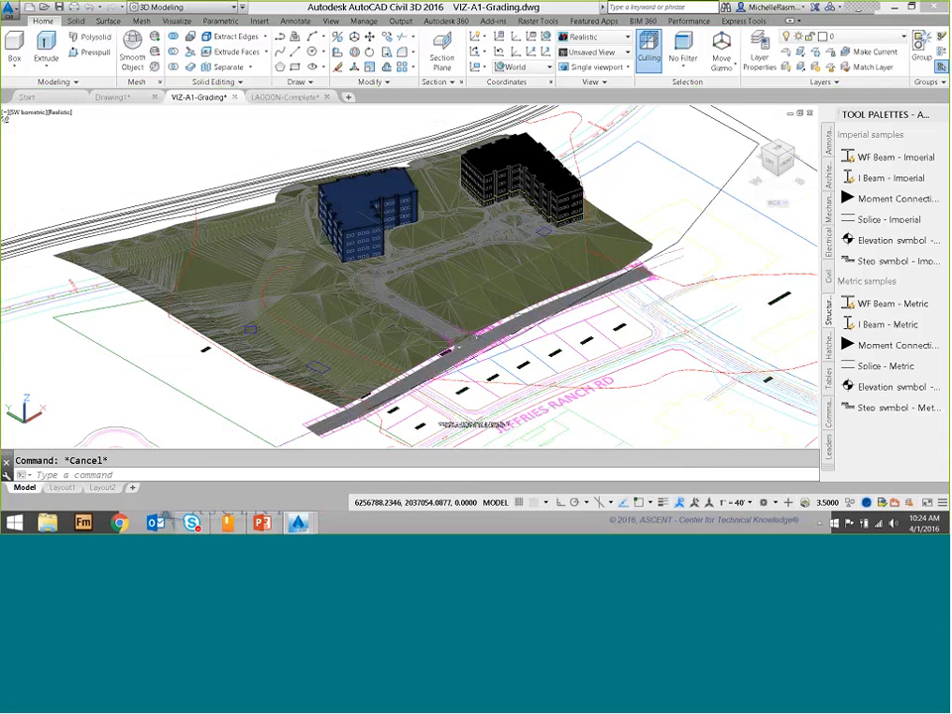
scroll(382, 193, up, 2)
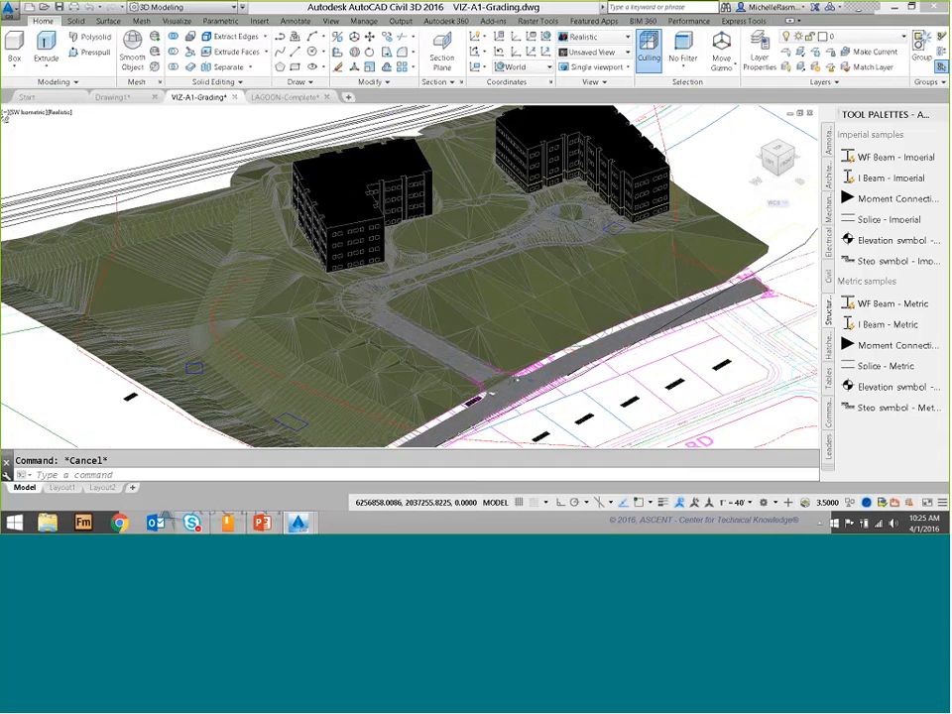
scroll(381, 193, up, 2)
scroll(382, 193, up, 2)
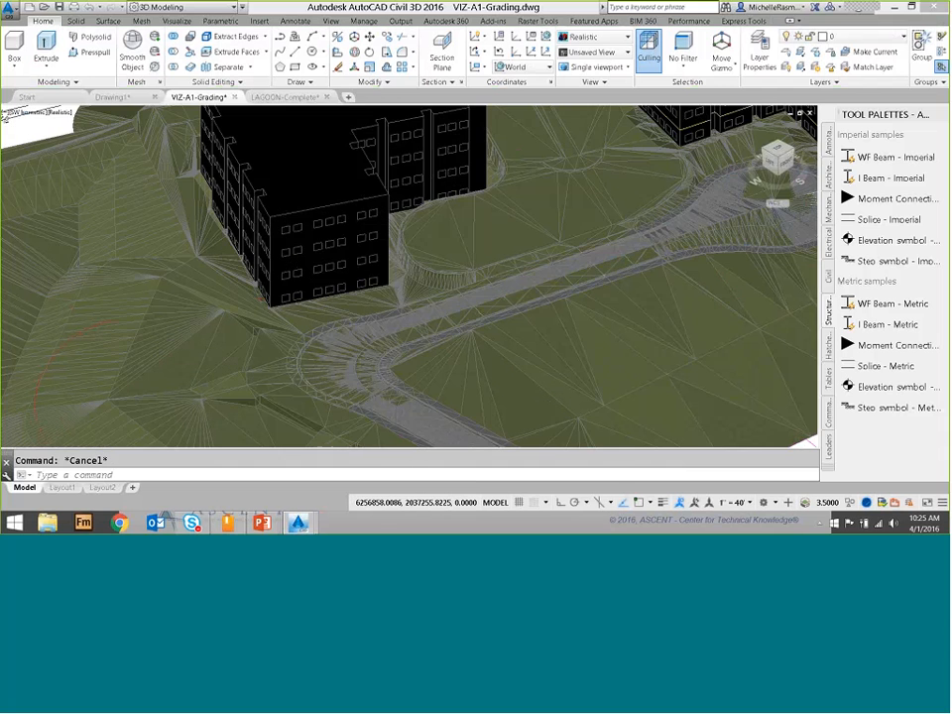
scroll(410, 277, down, 3)
scroll(381, 240, down, 3)
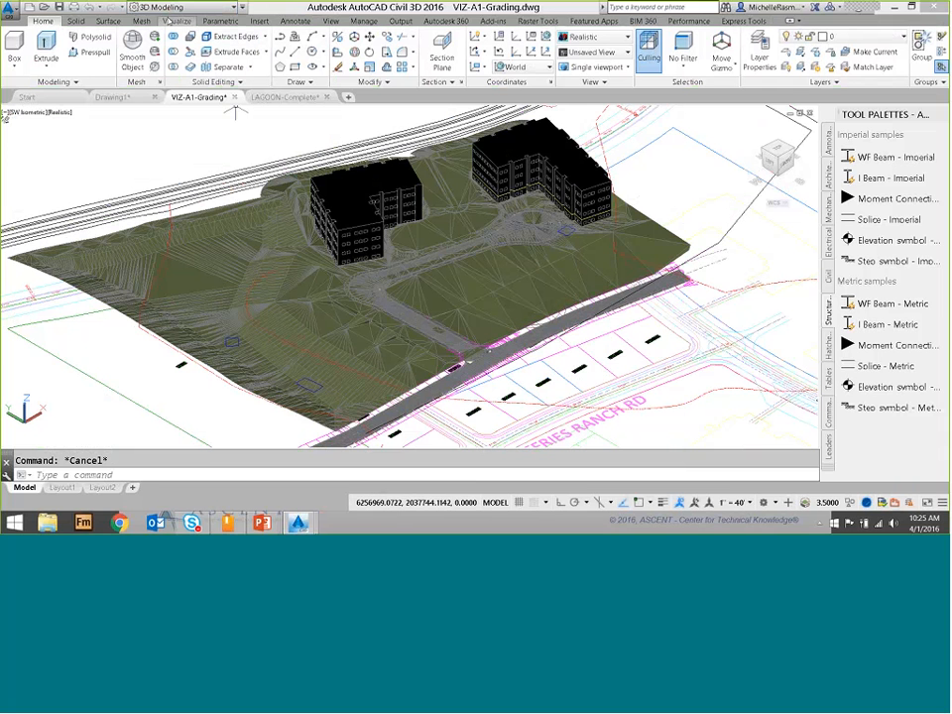
- Open the Materials Browser and look through the materials already in the document
click(176, 22)
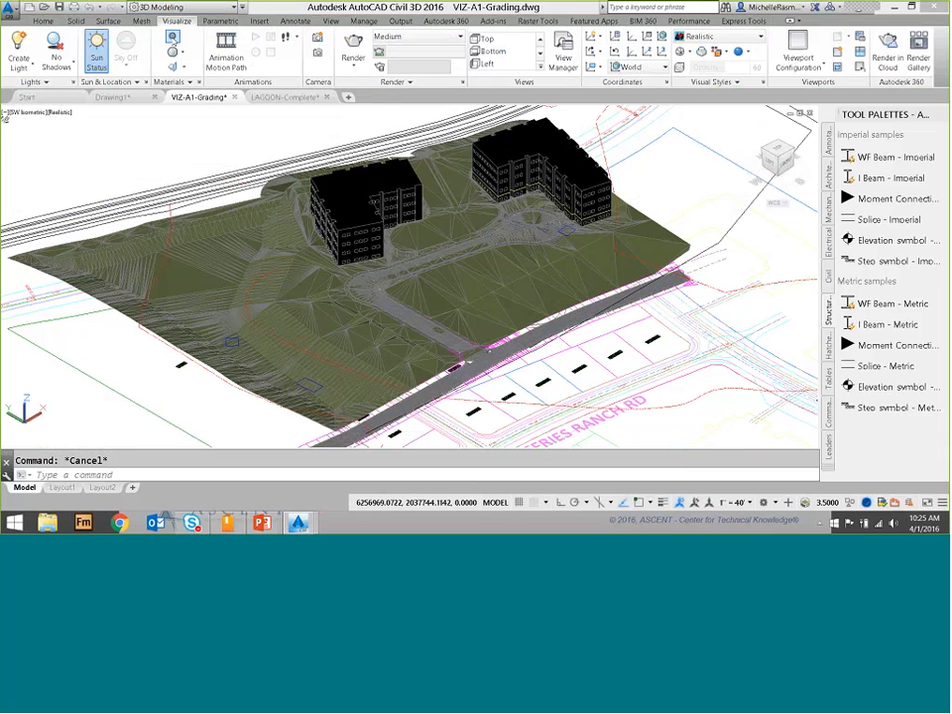
click(173, 39)
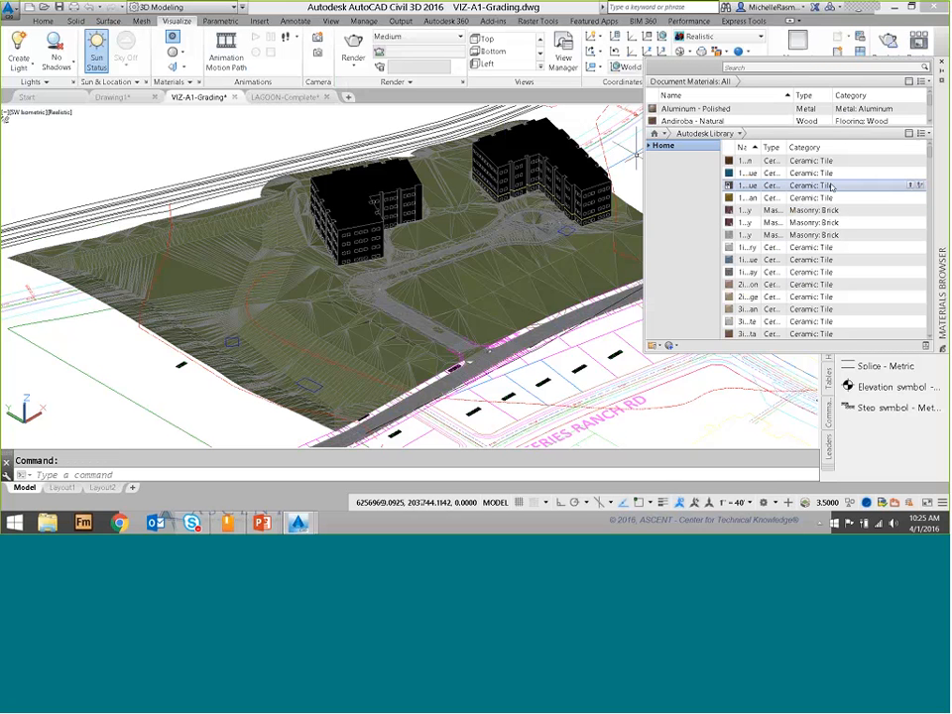
click(759, 121)
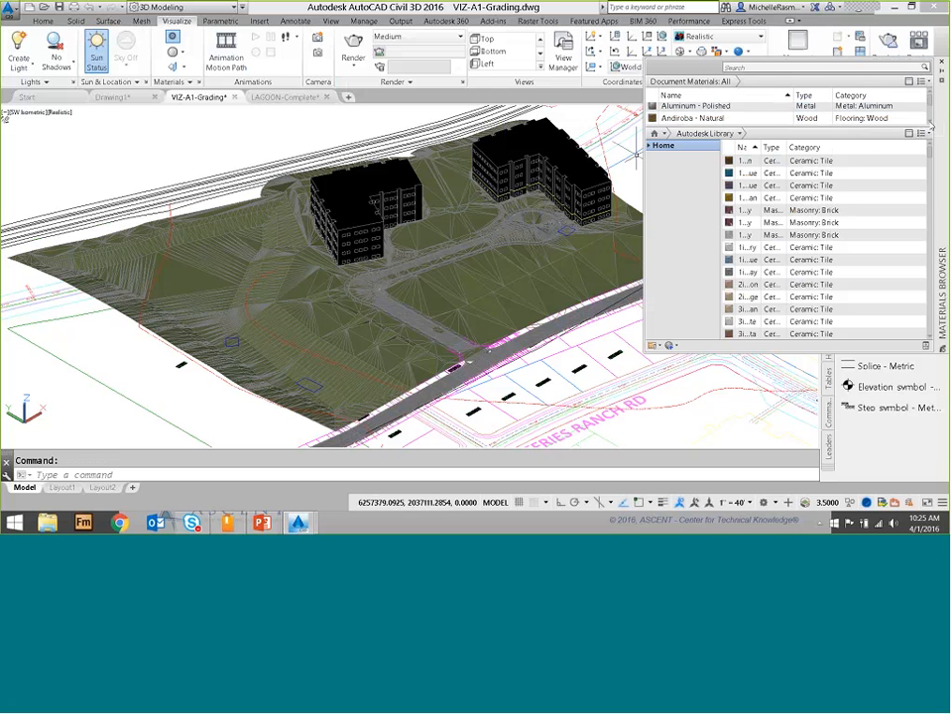
scroll(931, 126, down, 2)
scroll(930, 126, down, 2)
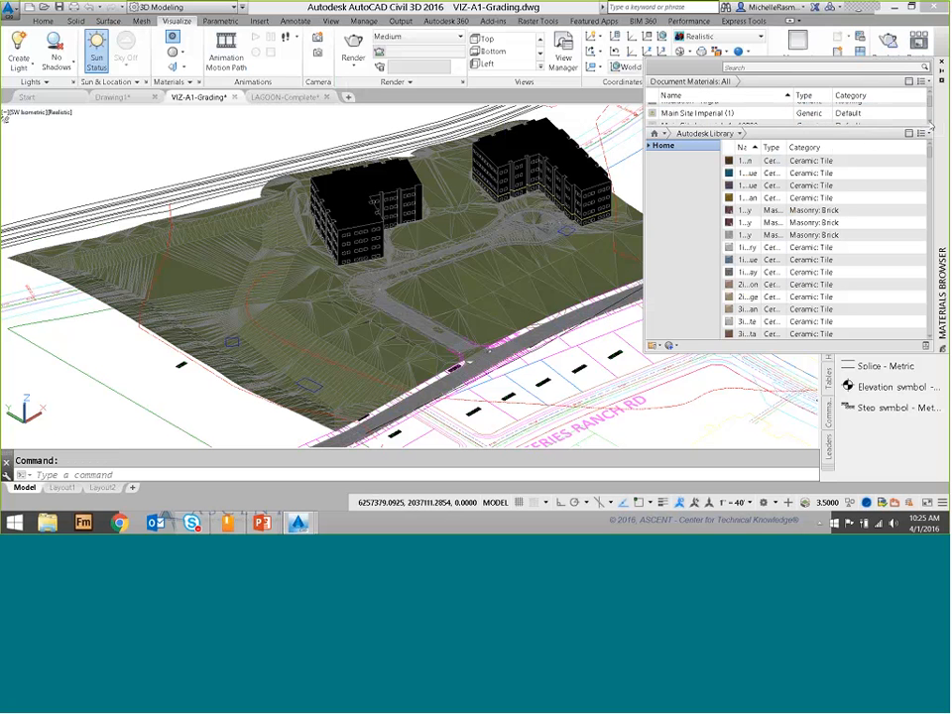
scroll(930, 126, down, 2)
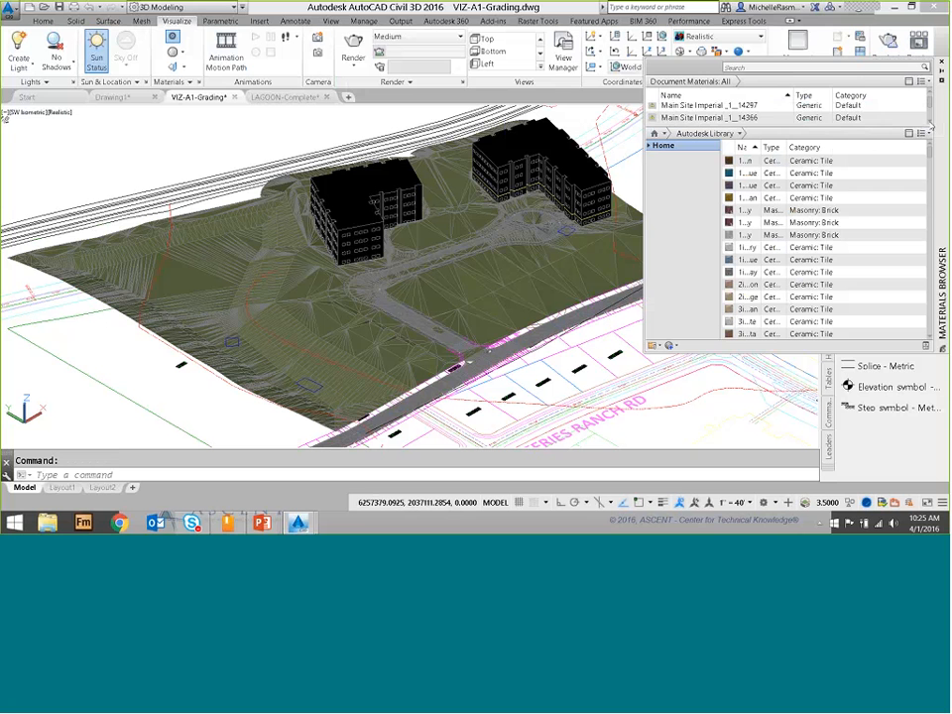
scroll(930, 126, down, 1)
scroll(930, 126, down, 2)
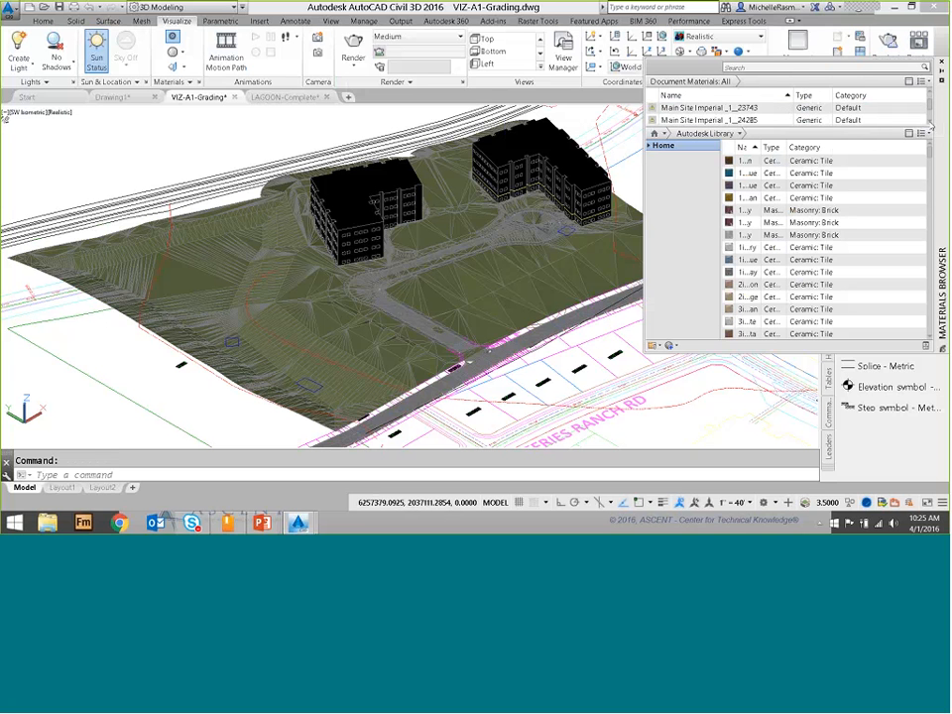
scroll(930, 123, down, 1)
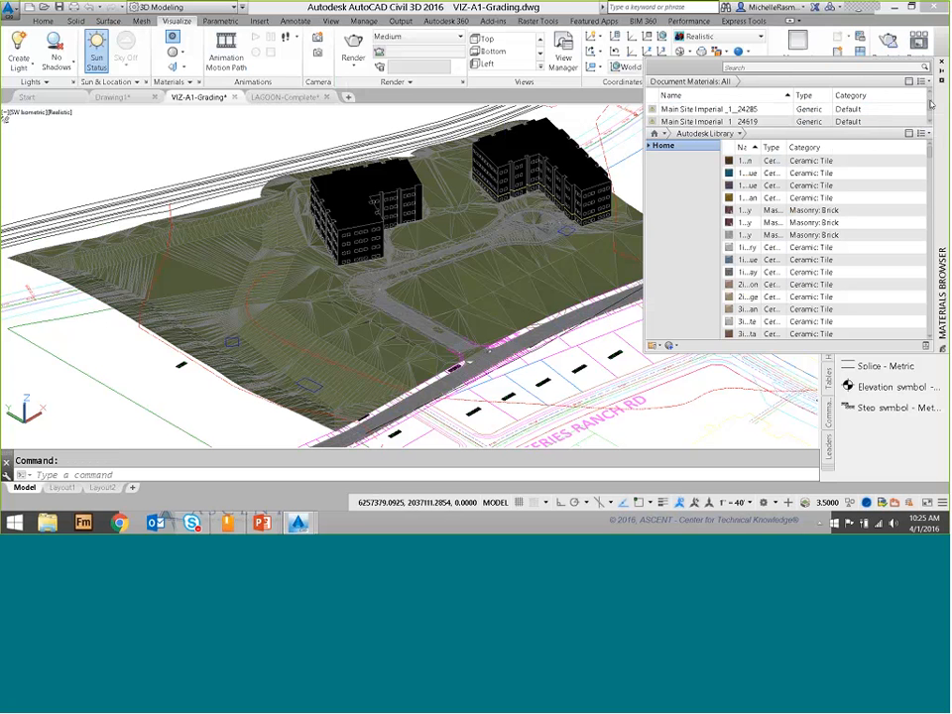
scroll(929, 111, up, 10)
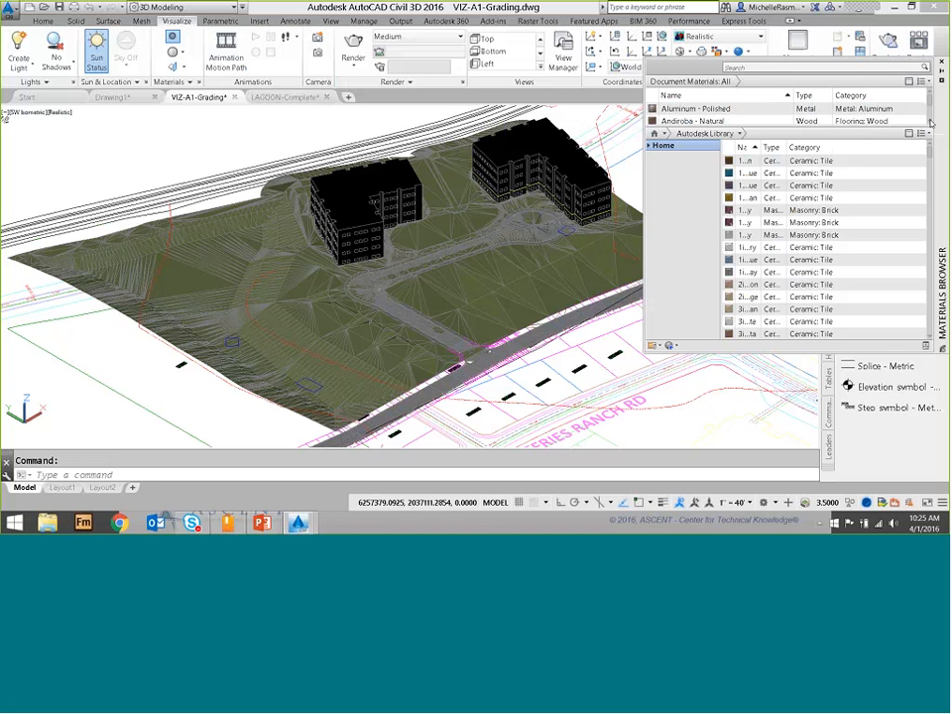
scroll(759, 121, down, 5)
- Enlarge the Materials Browser and its document materials list, and widen the library's Name column
drag(645, 353, 624, 429)
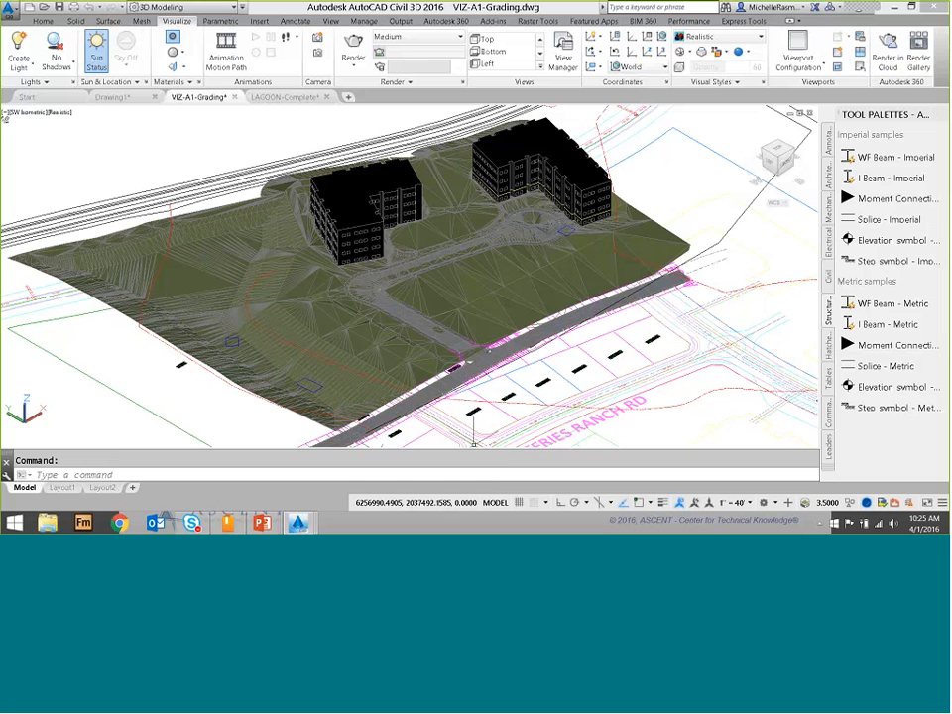
mouse_move(302, 524)
click(173, 39)
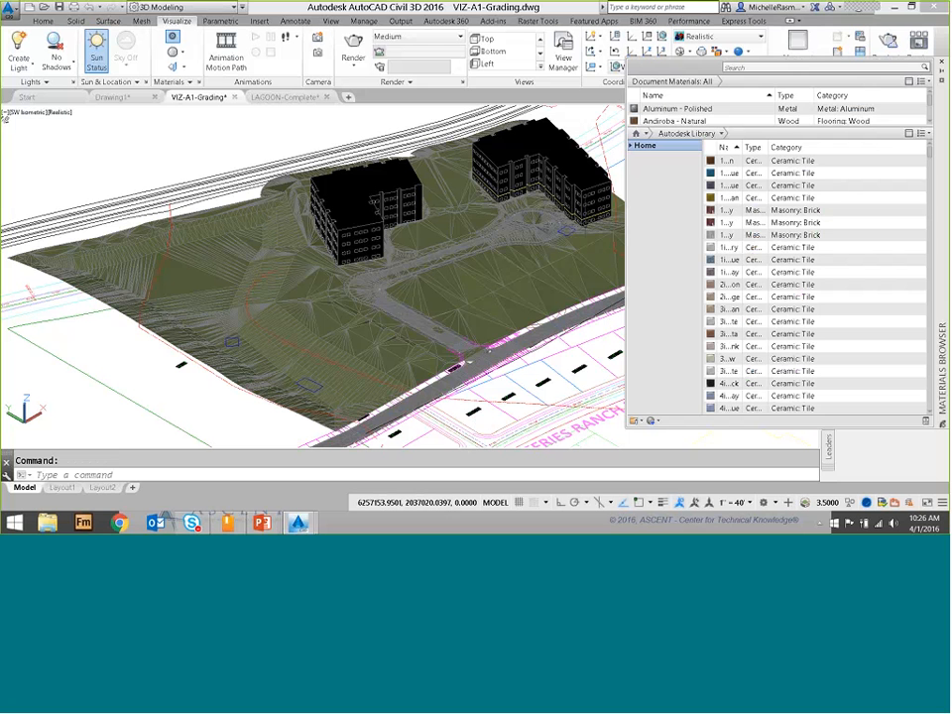
drag(756, 129, 757, 238)
scroll(710, 149, down, 1)
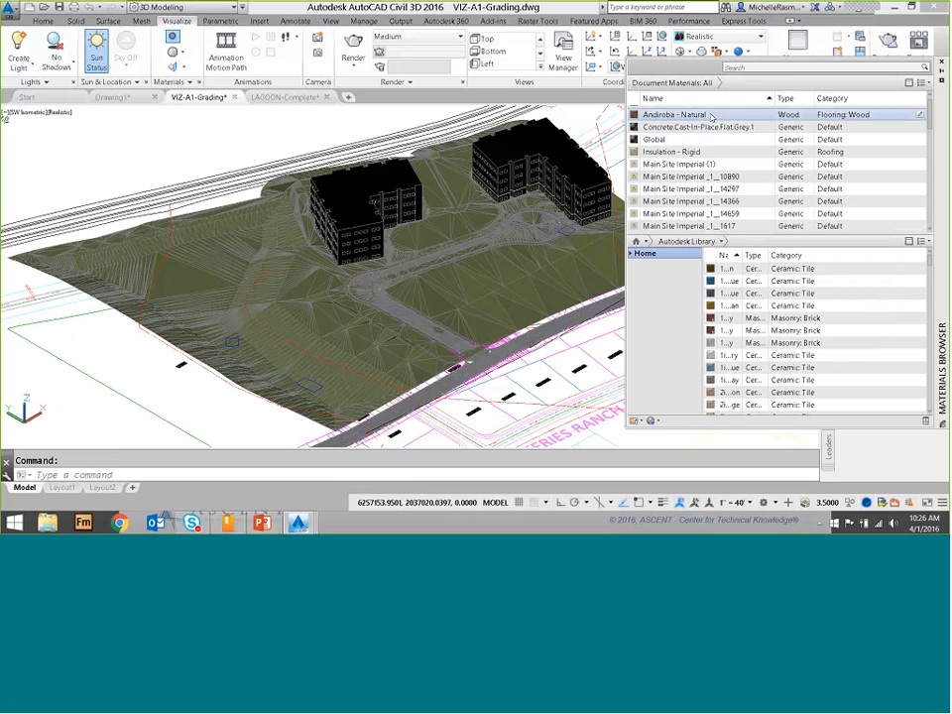
scroll(710, 117, up, 1)
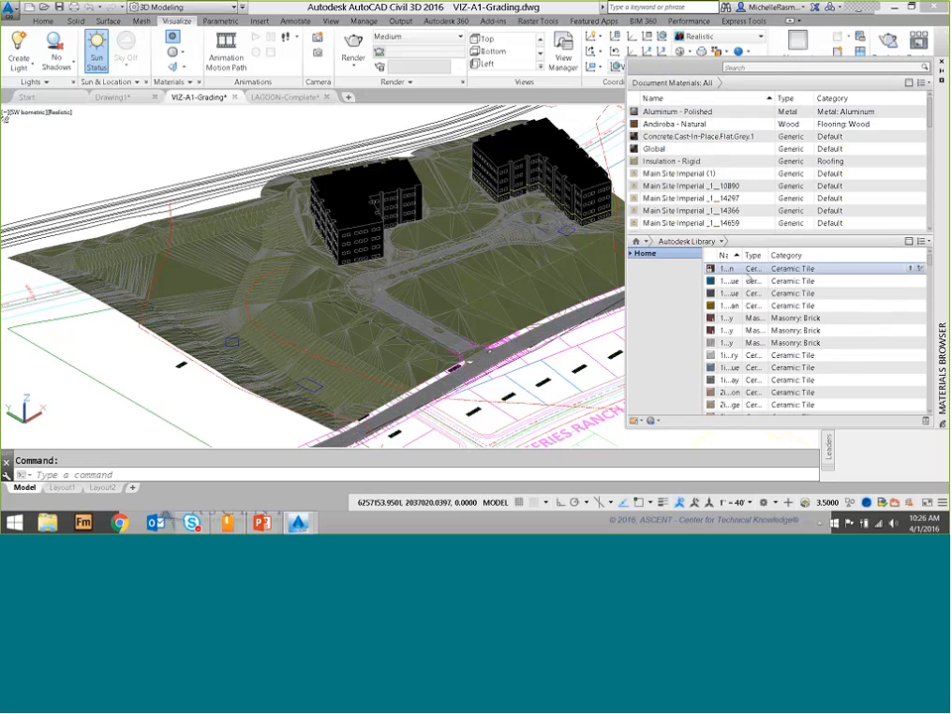
drag(742, 255, 832, 256)
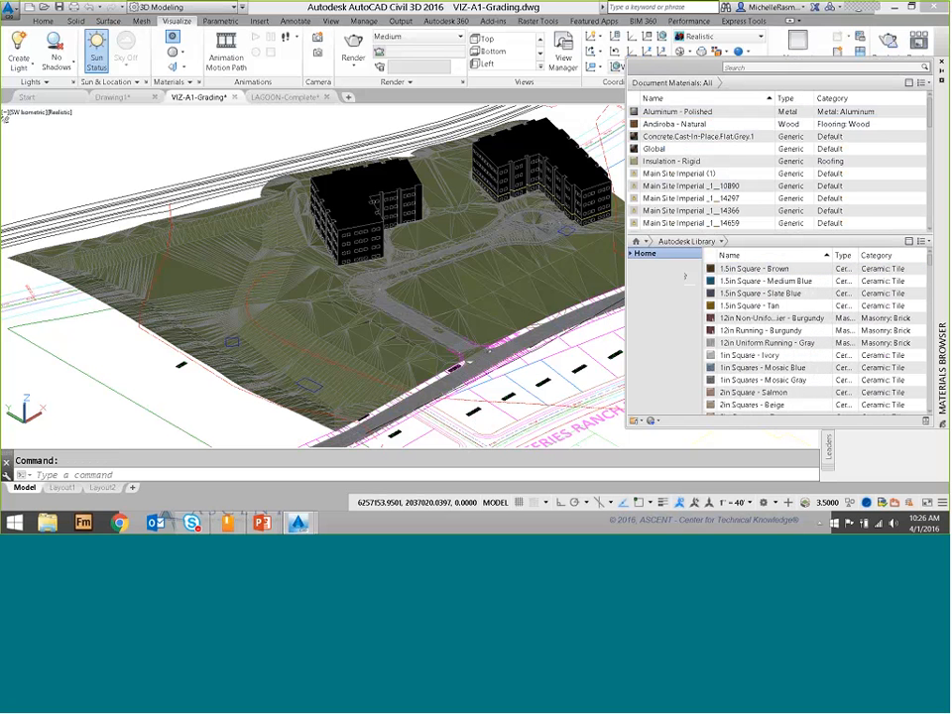
- Expand the material libraries and assign American Cherry from the Autodesk Library to the building at the bend of the access road
click(631, 254)
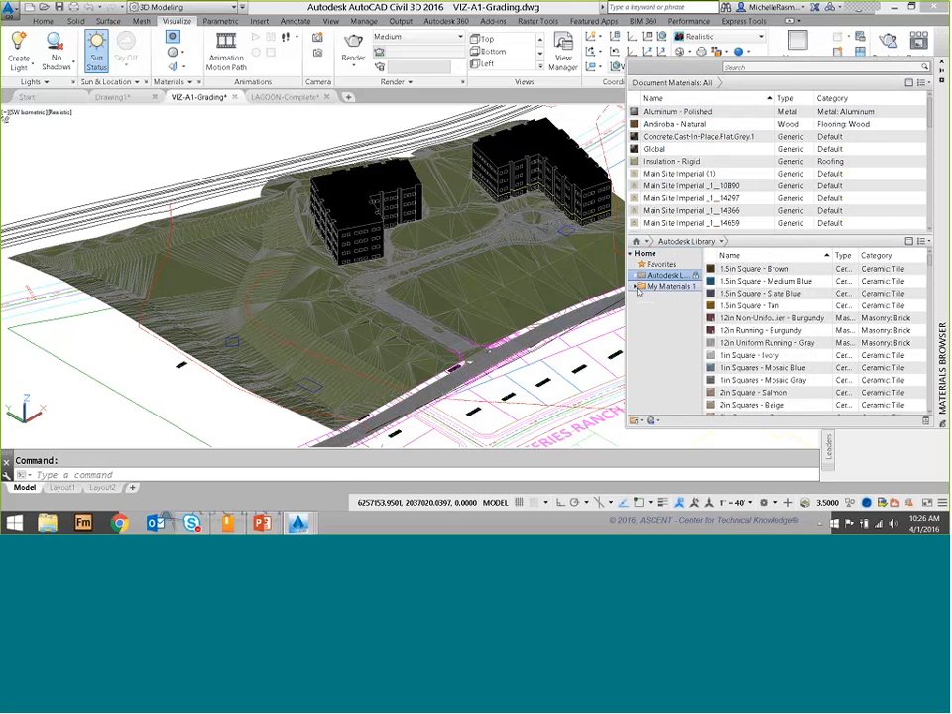
click(635, 286)
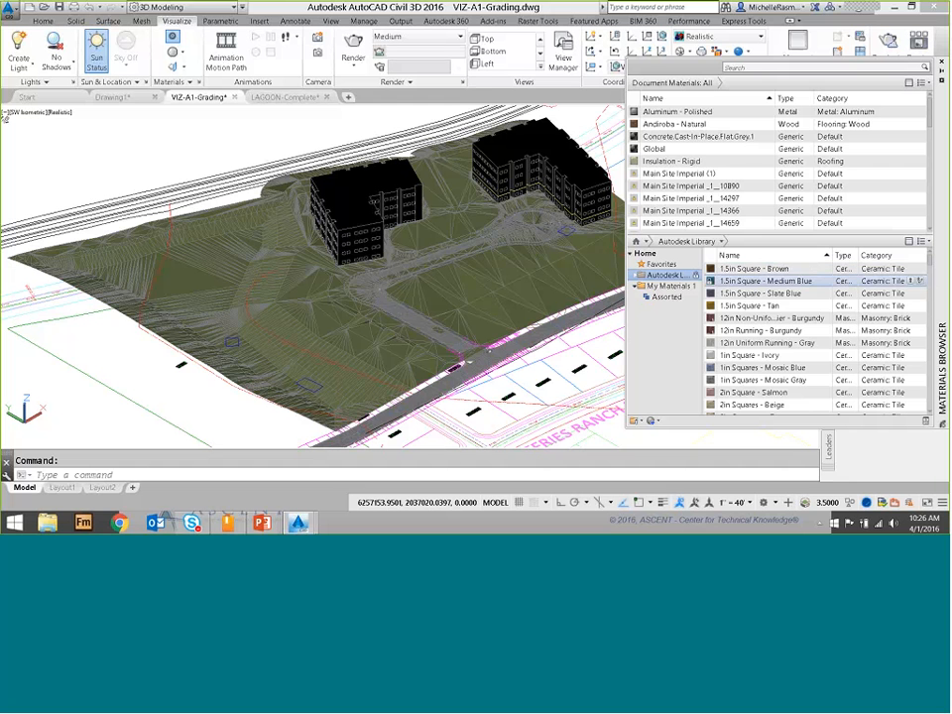
scroll(930, 352, down, 5)
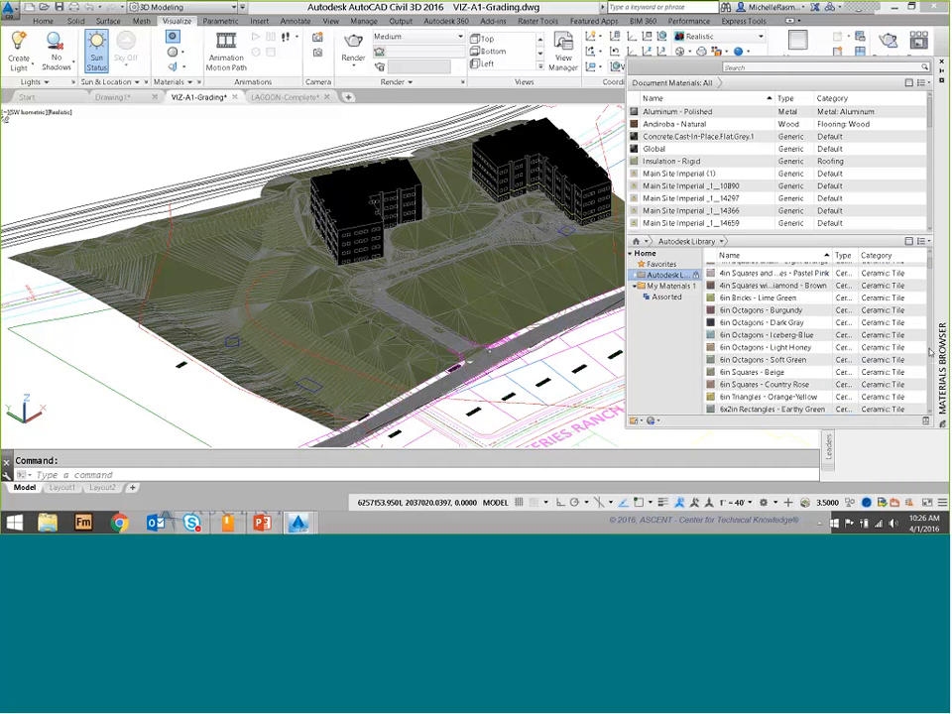
scroll(930, 352, down, 5)
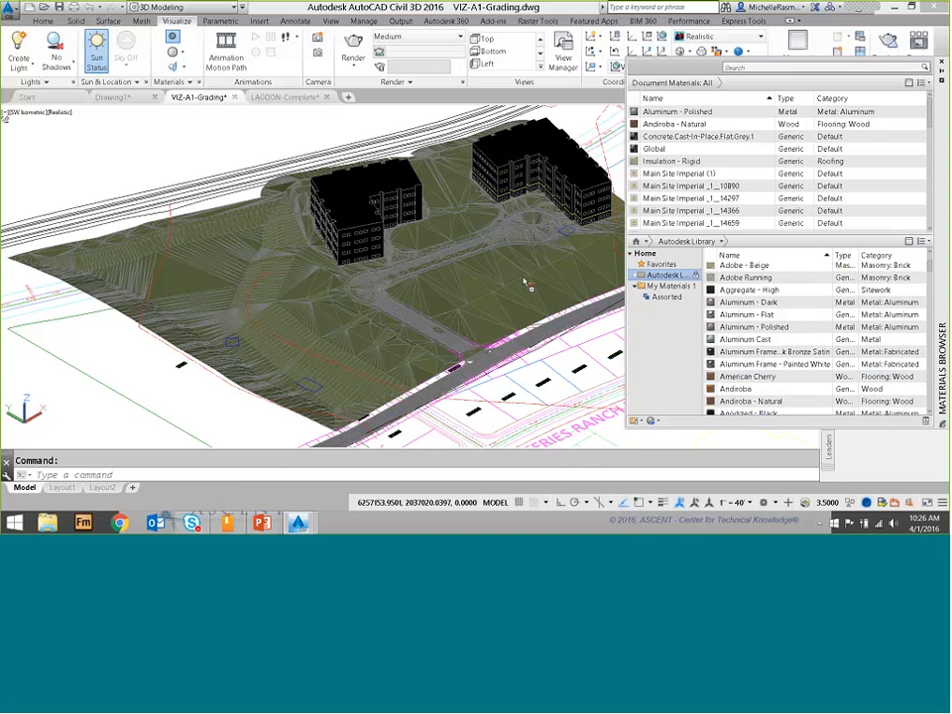
click(371, 227)
drag(368, 227, 368, 227)
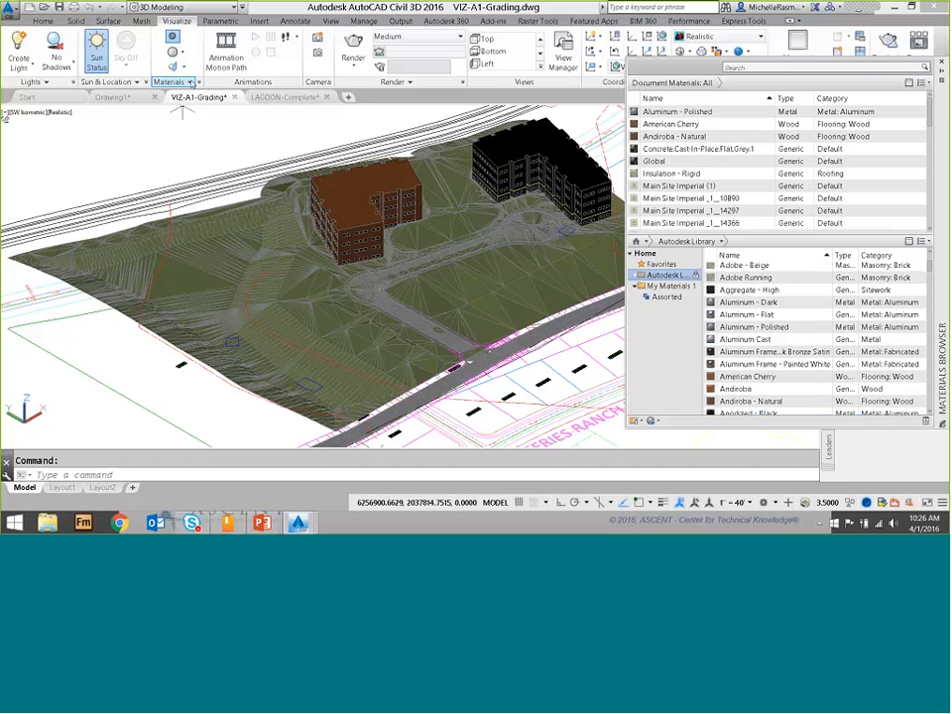
- Attach the Riverstone - Blue material to the A-BLDG layer
click(190, 83)
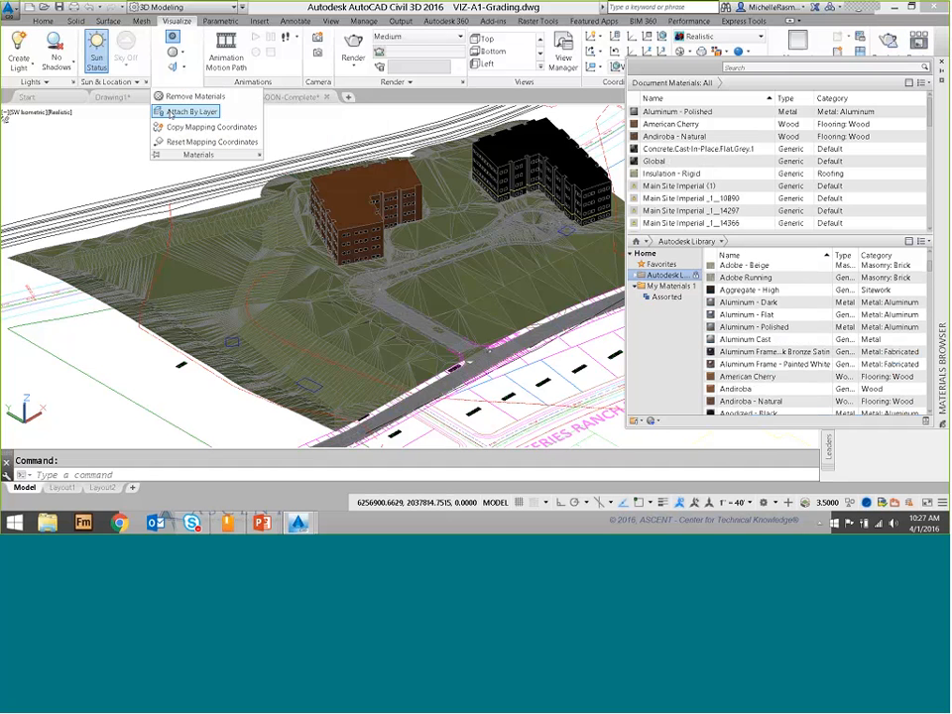
click(171, 114)
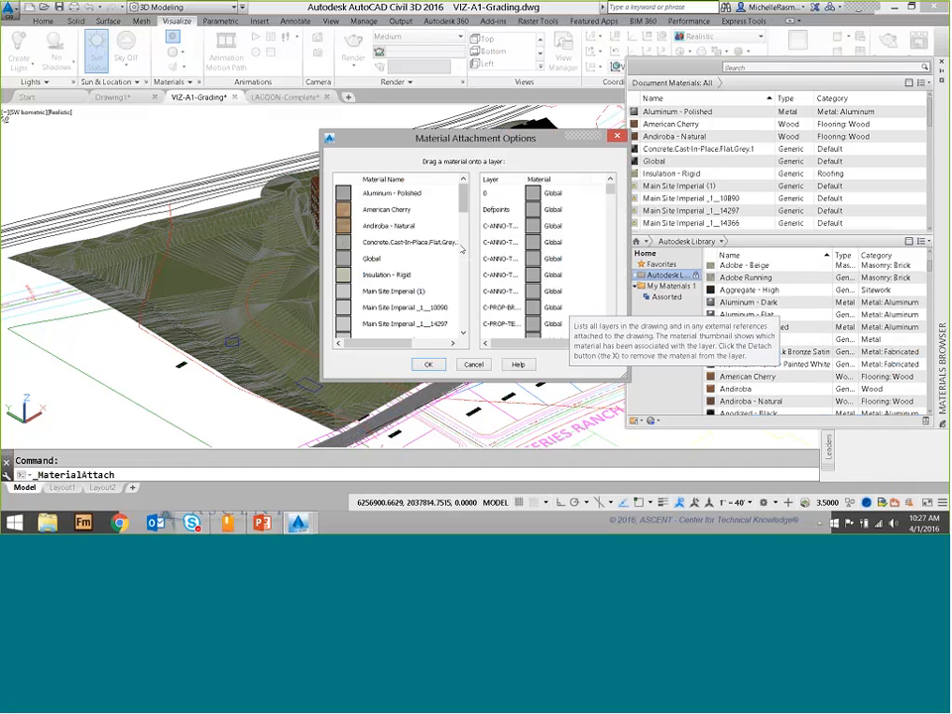
click(501, 180)
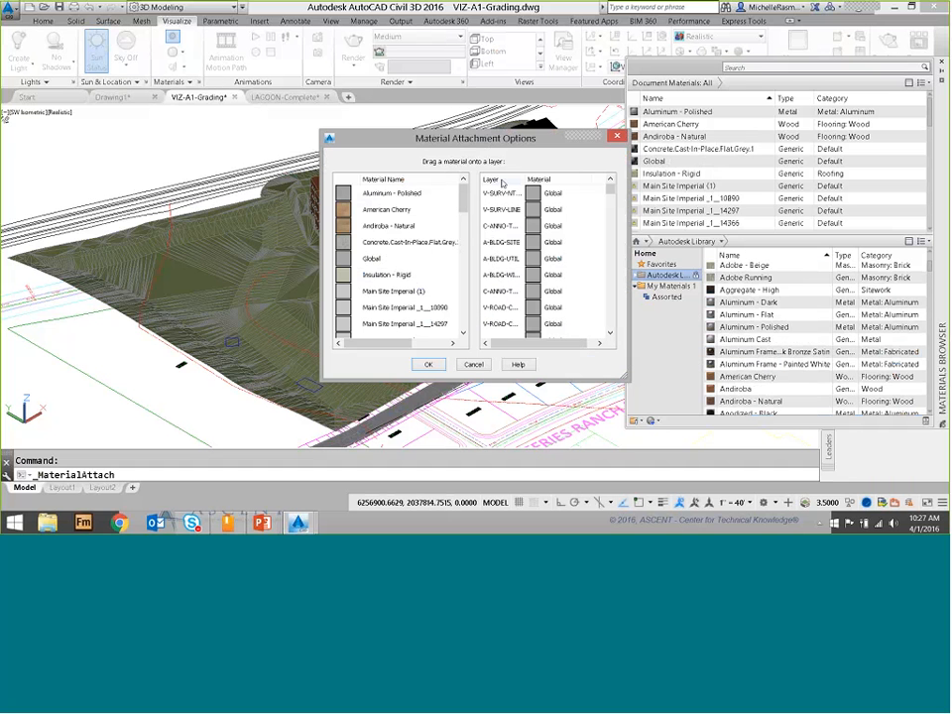
click(501, 181)
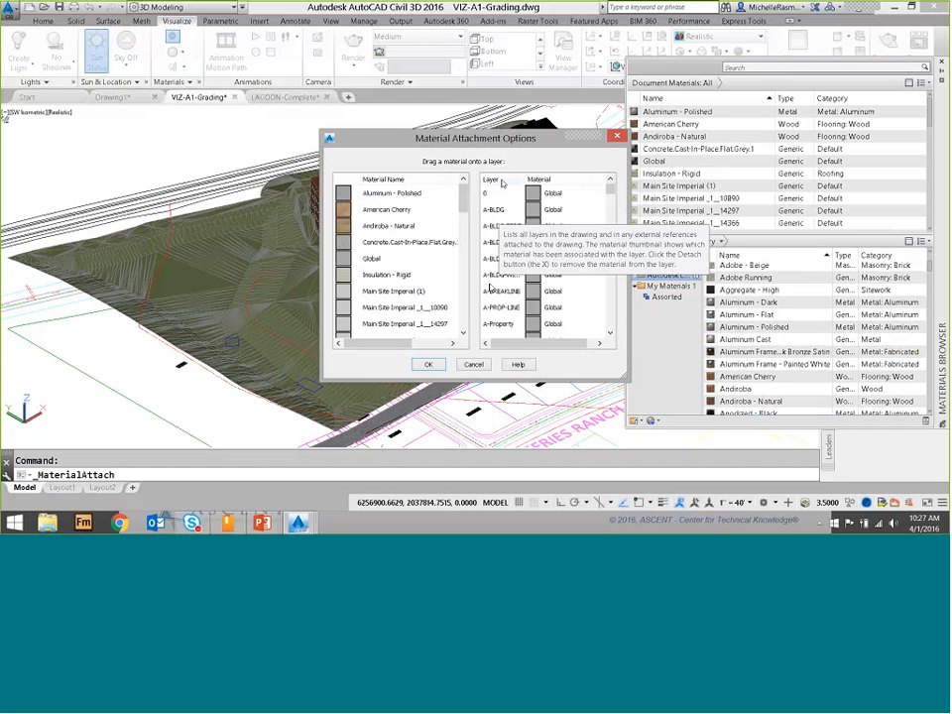
click(490, 212)
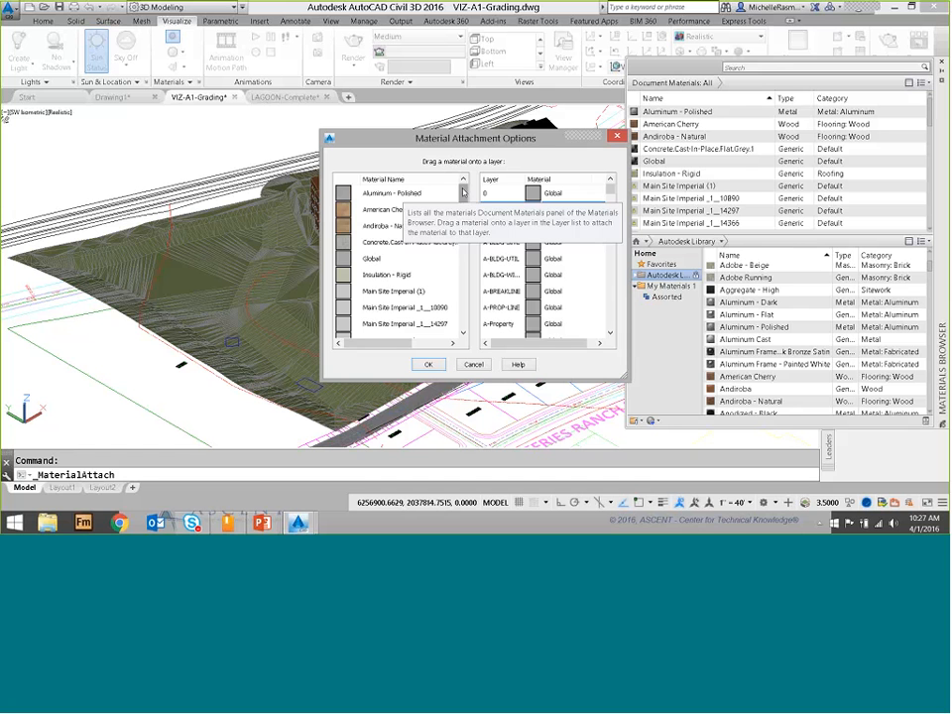
drag(462, 191, 462, 303)
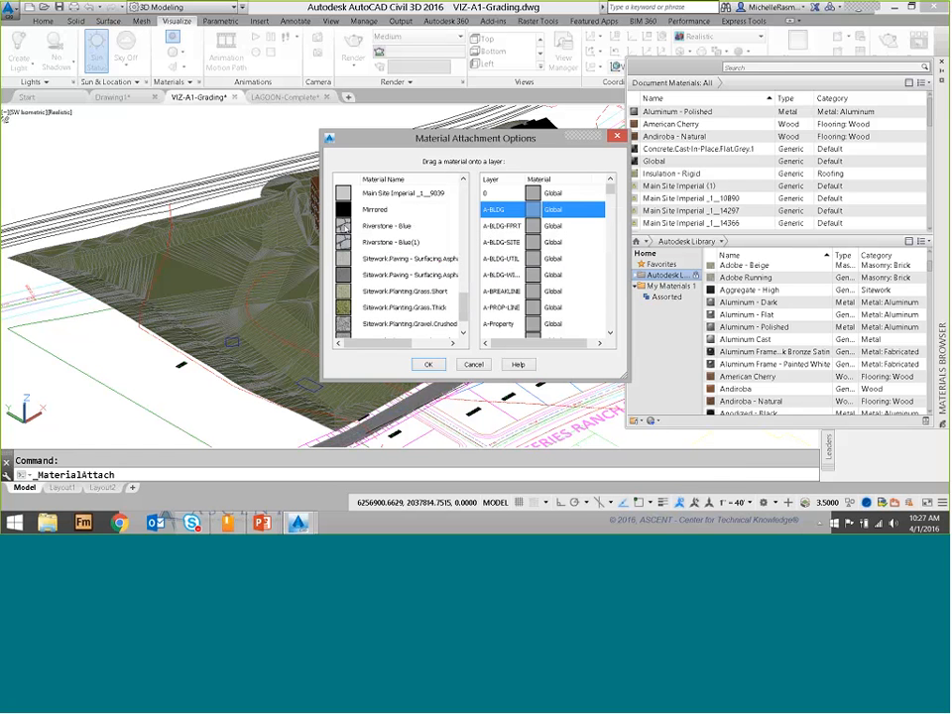
click(424, 226)
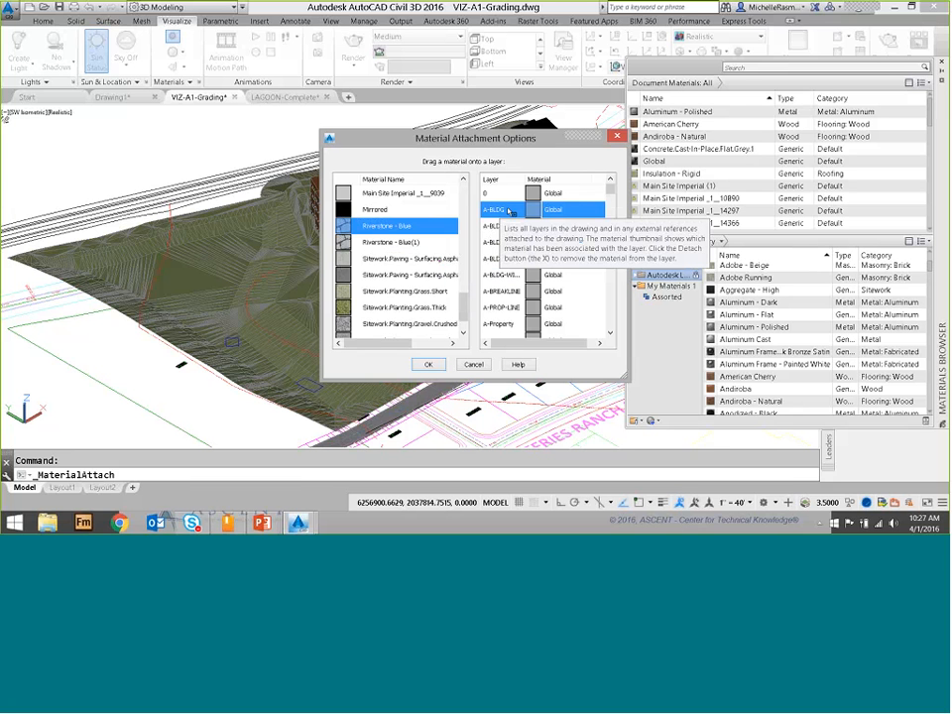
drag(509, 211, 508, 211)
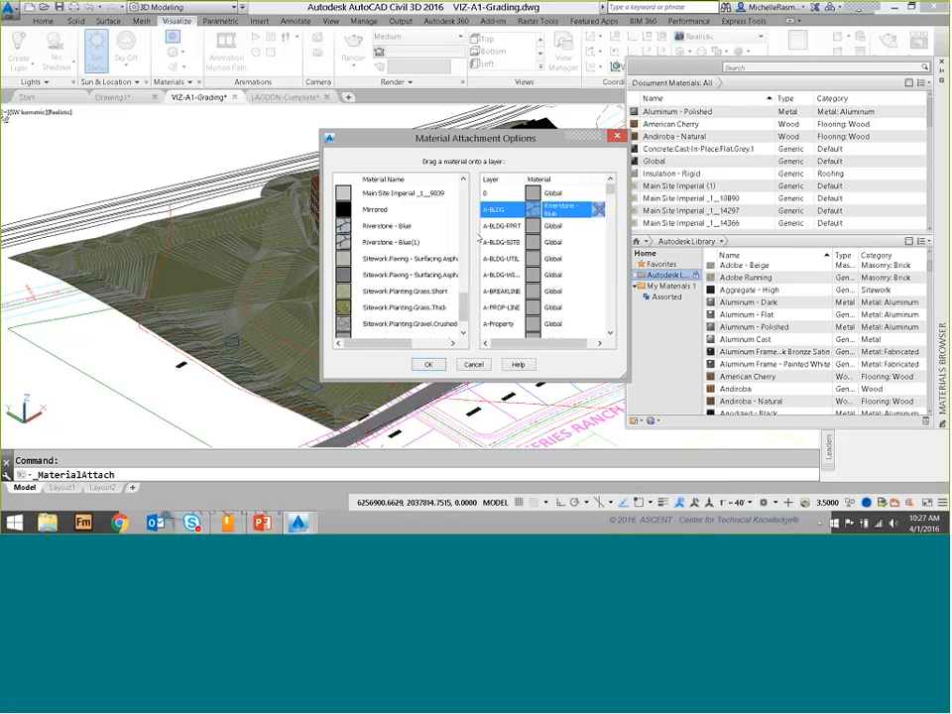
- Attach the Mirrored material to the A-BLDG-WINDOWS layer and accept the layer material attachments
click(345, 212)
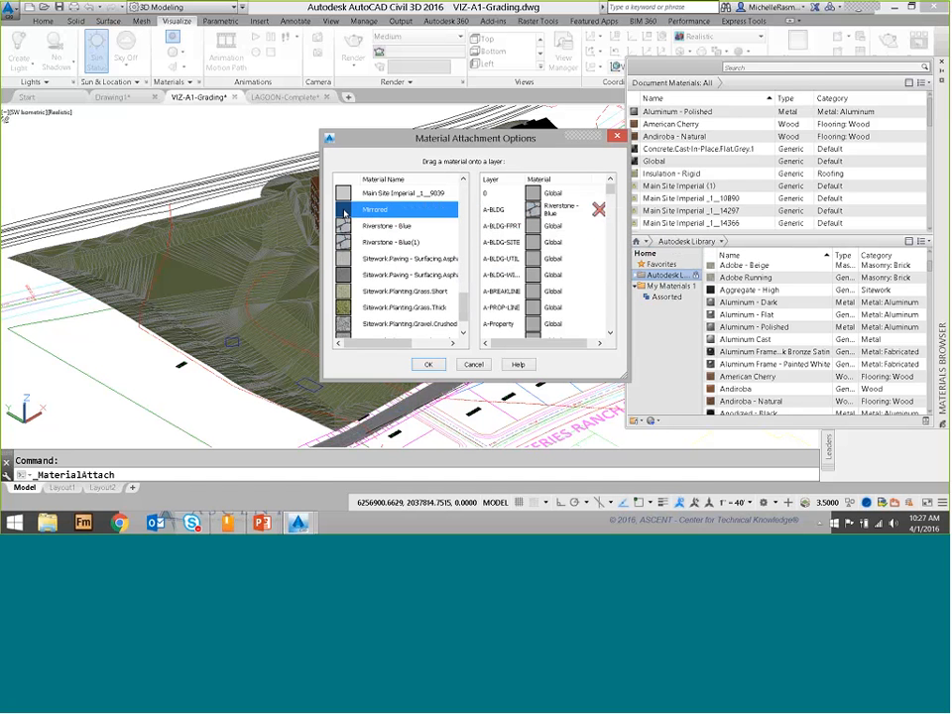
drag(359, 215, 520, 279)
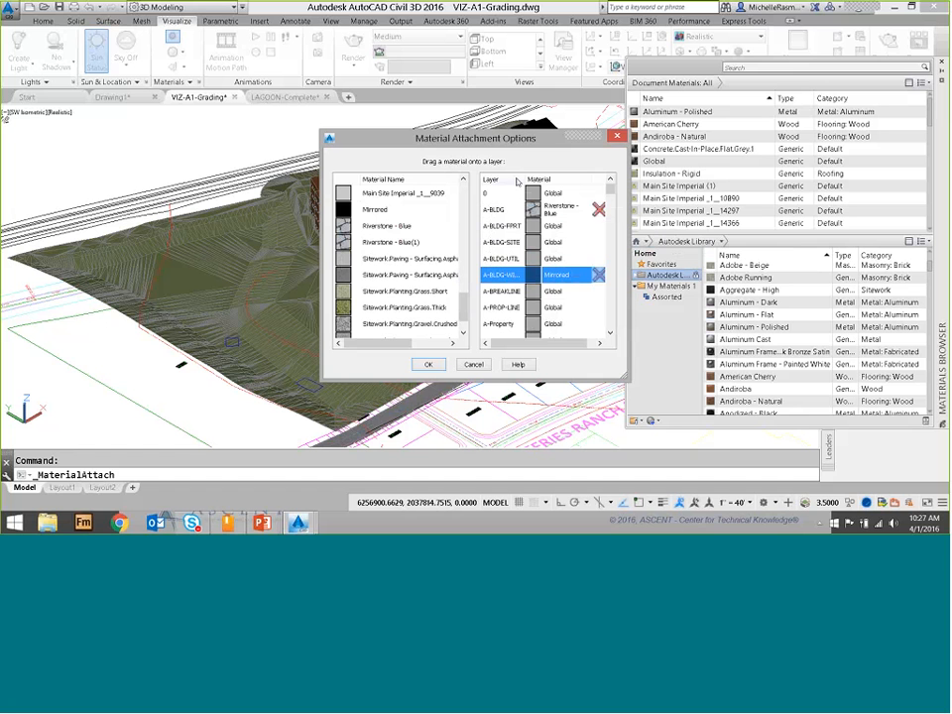
drag(525, 179, 548, 178)
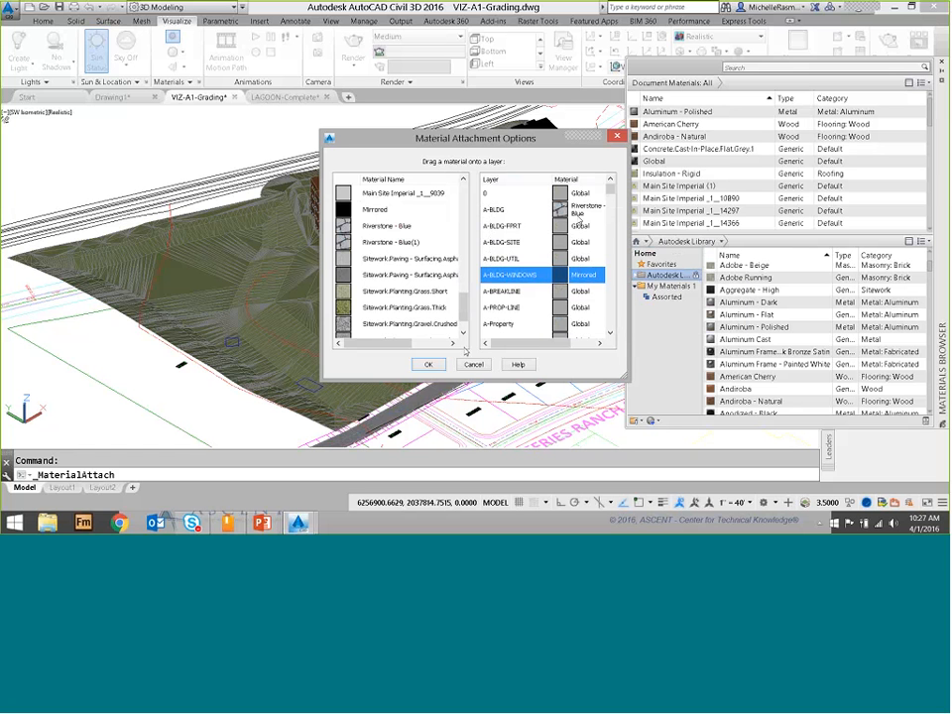
click(427, 365)
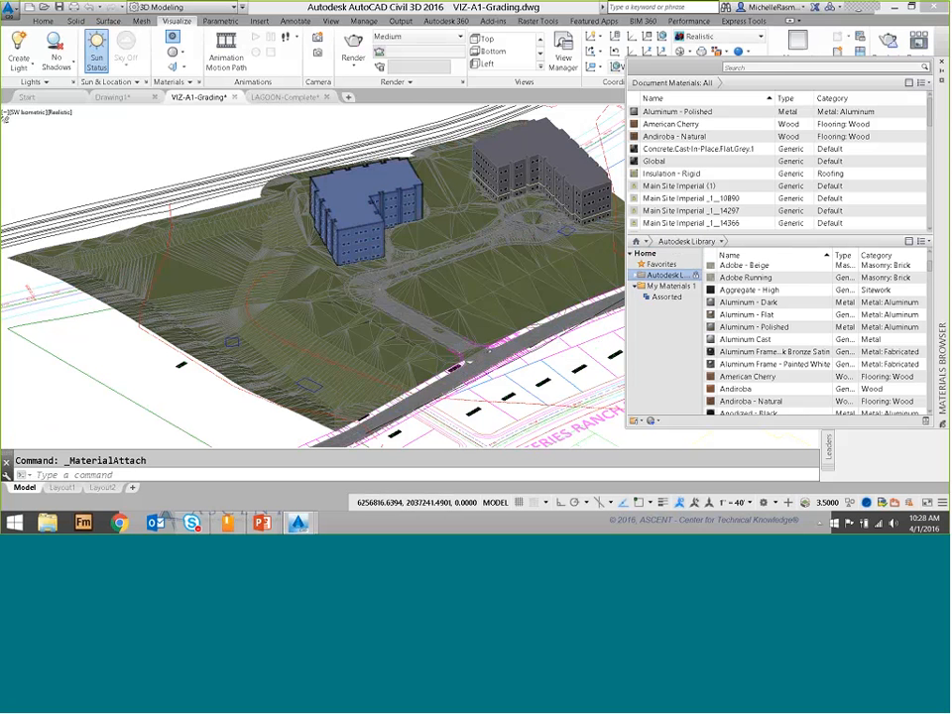
- Examine the stone wall and mirrored window materials up close on the facade of the building at the road bend
scroll(352, 283, up, 2)
scroll(352, 248, up, 3)
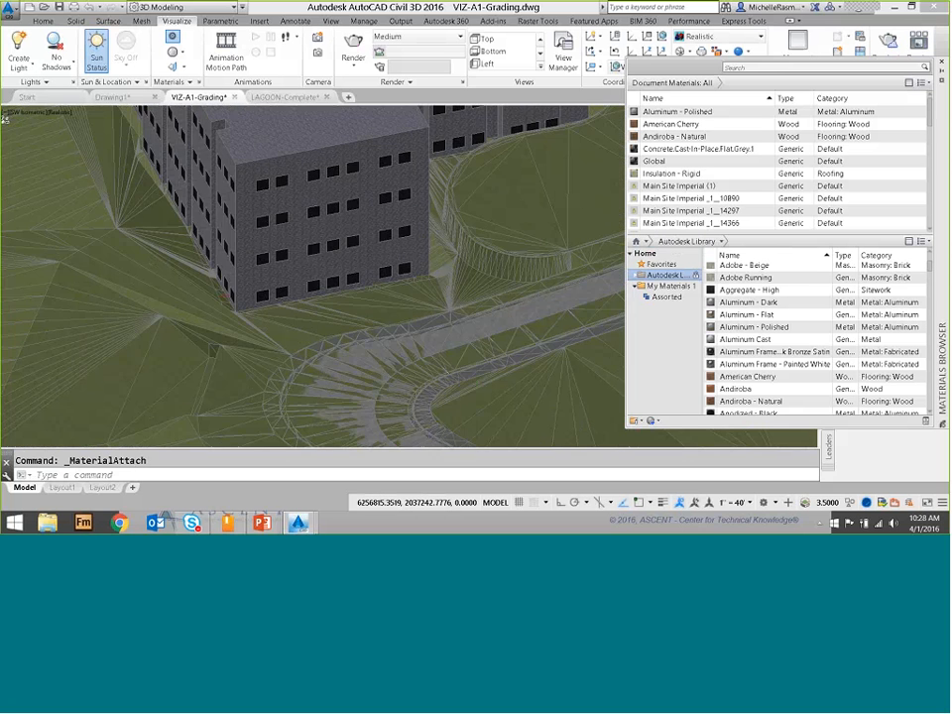
scroll(352, 248, up, 2)
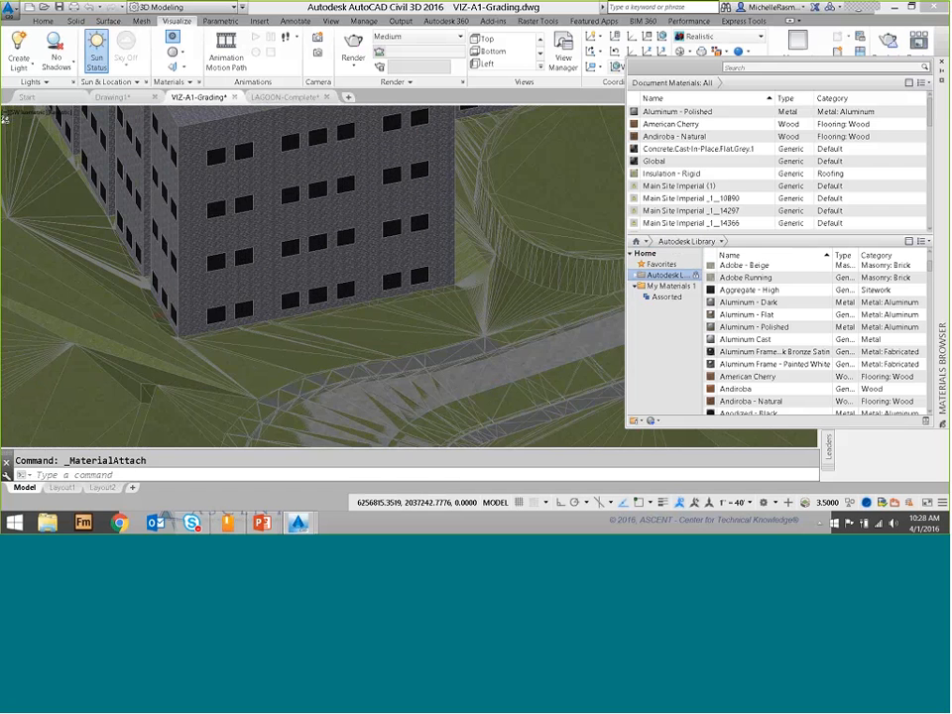
scroll(352, 248, up, 4)
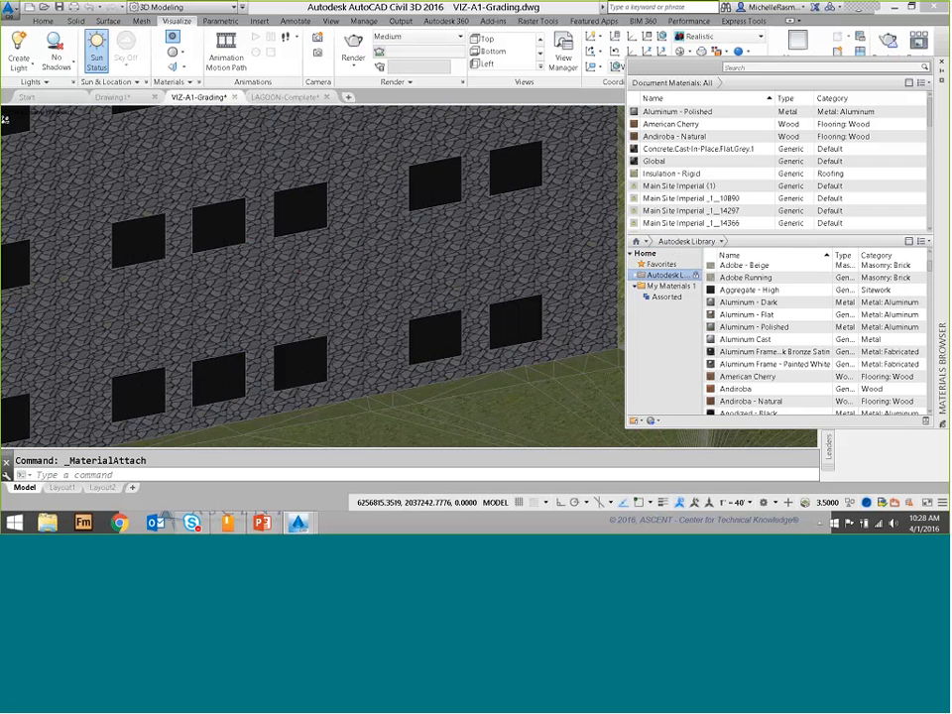
click(354, 206)
scroll(312, 277, down, 5)
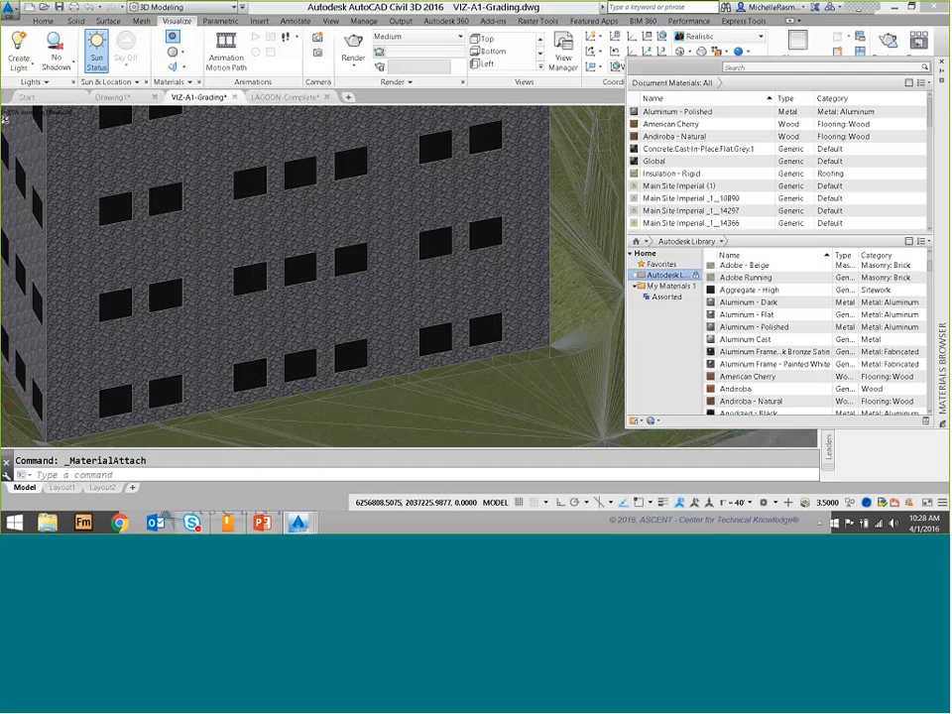
scroll(312, 278, down, 5)
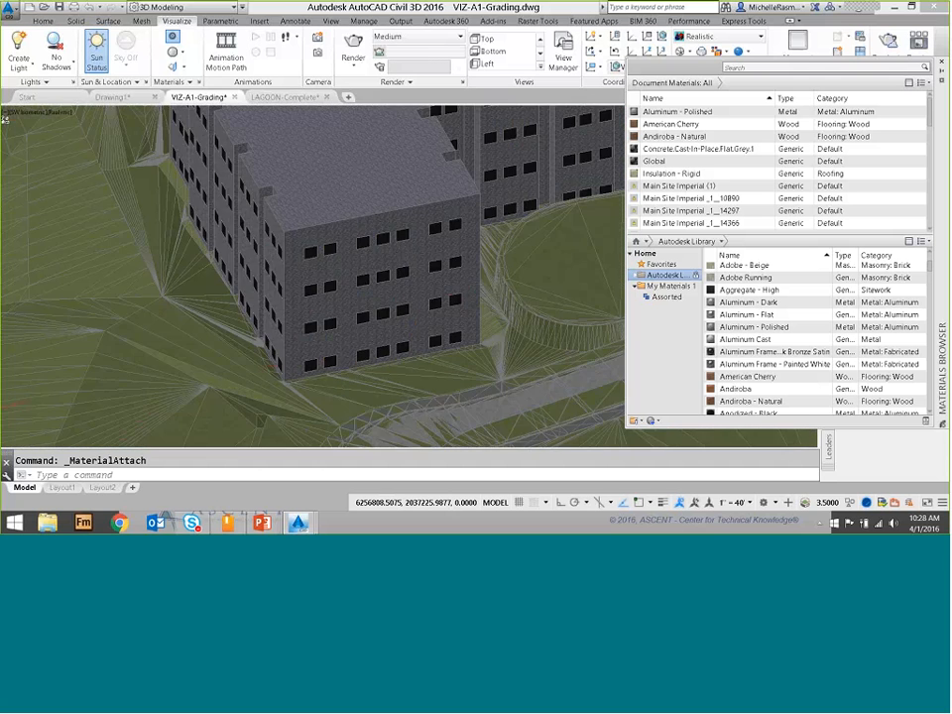
- Examine the whole graded site and identify the access road surface as an object separate from the surrounding finish ground
scroll(289, 430, down, 4)
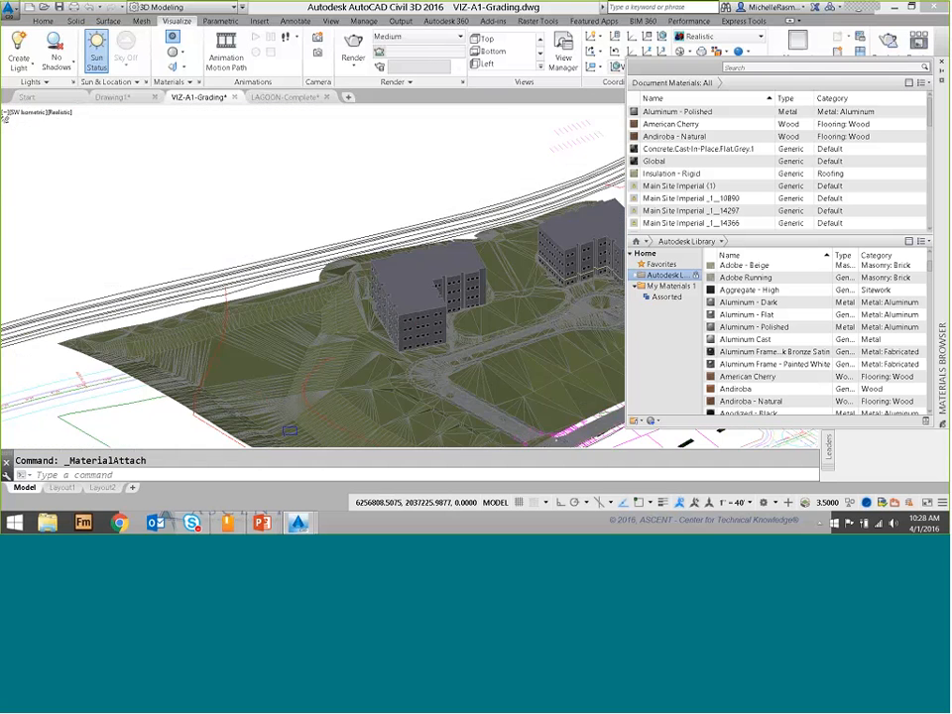
scroll(347, 377, down, 4)
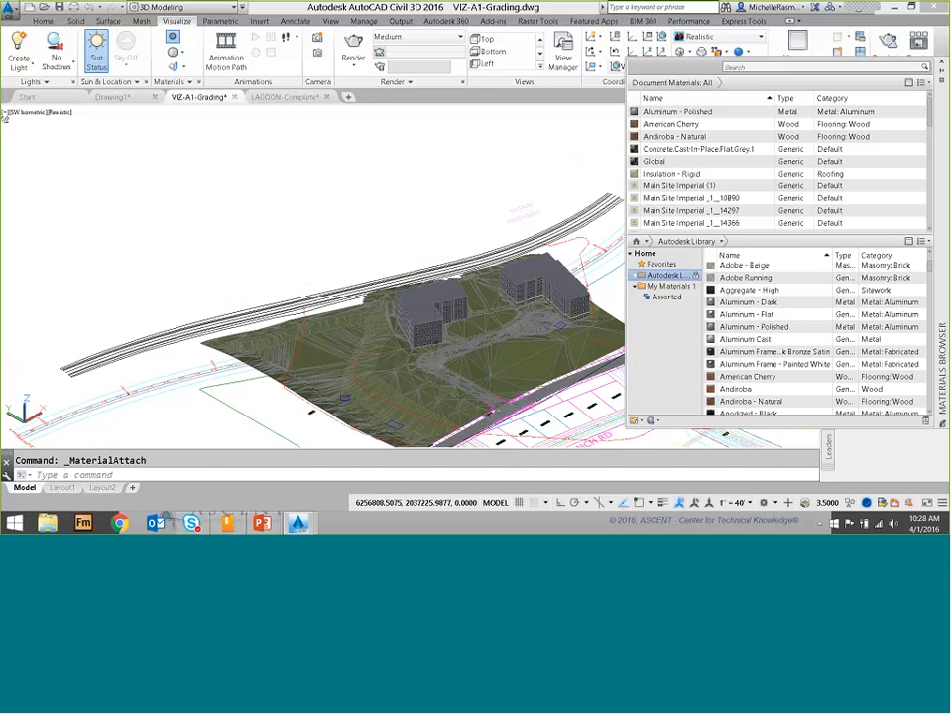
mouse_move(446, 329)
middle_down()
mouse_move(422, 276)
mouse_move(400, 268)
middle_up()
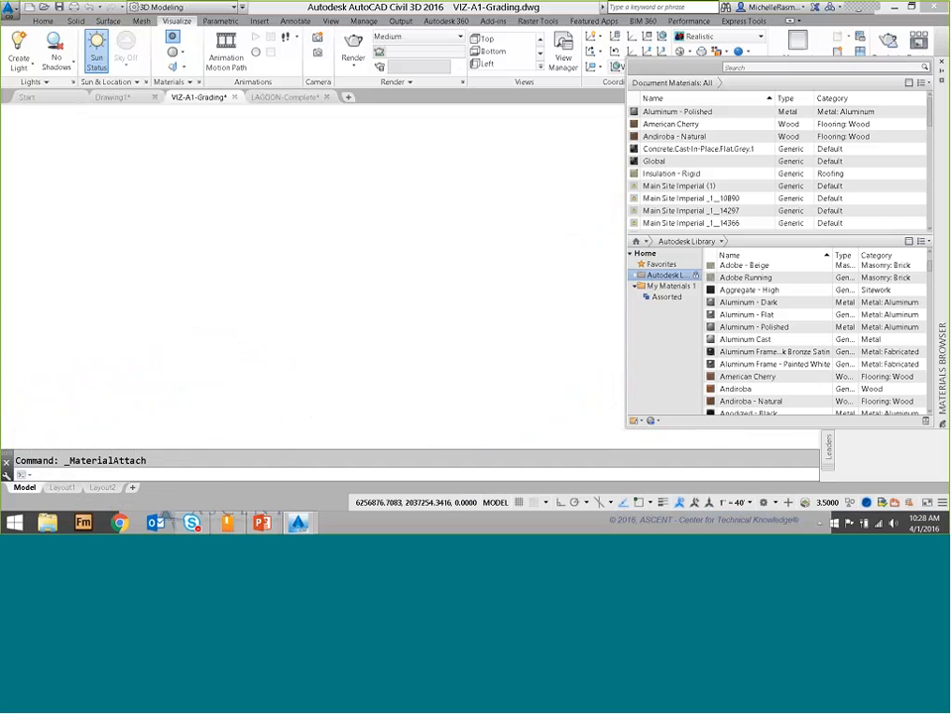
click(399, 297)
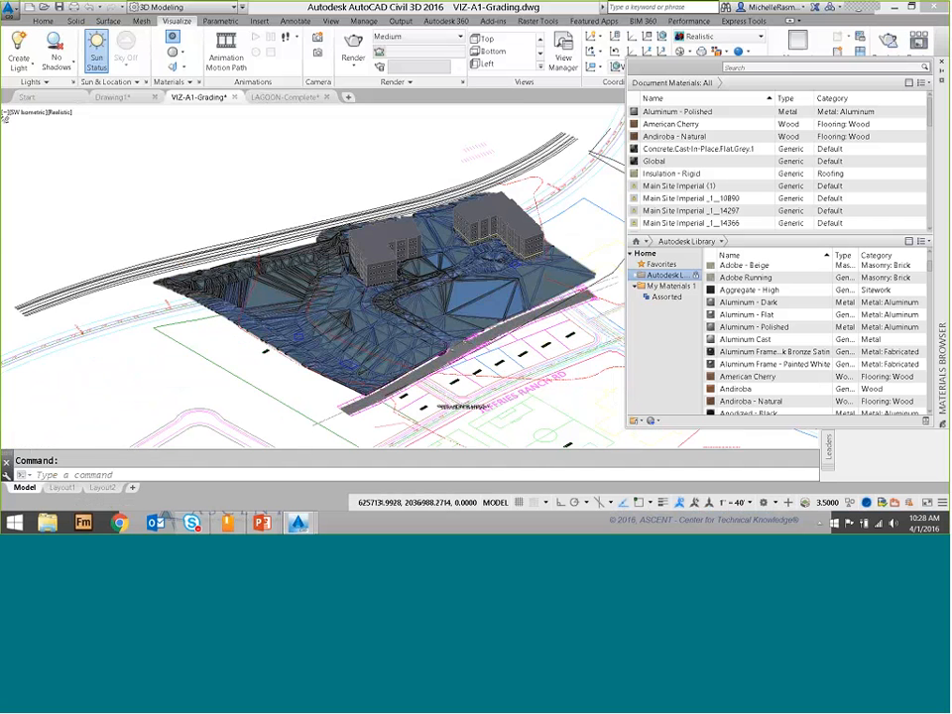
scroll(443, 315, up, 2)
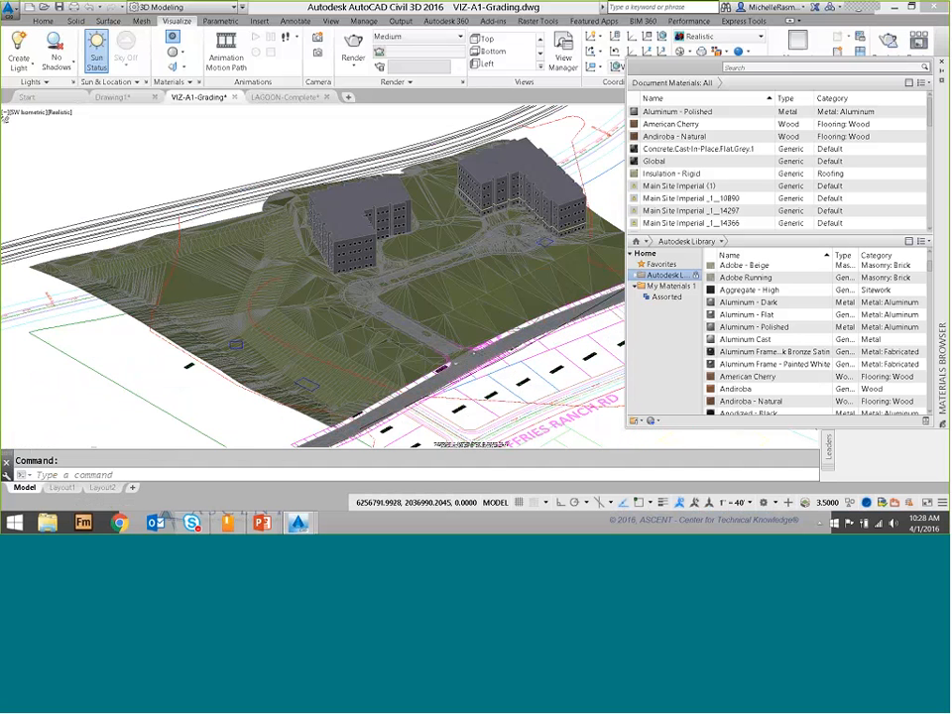
scroll(390, 275, up, 2)
mouse_move(415, 285)
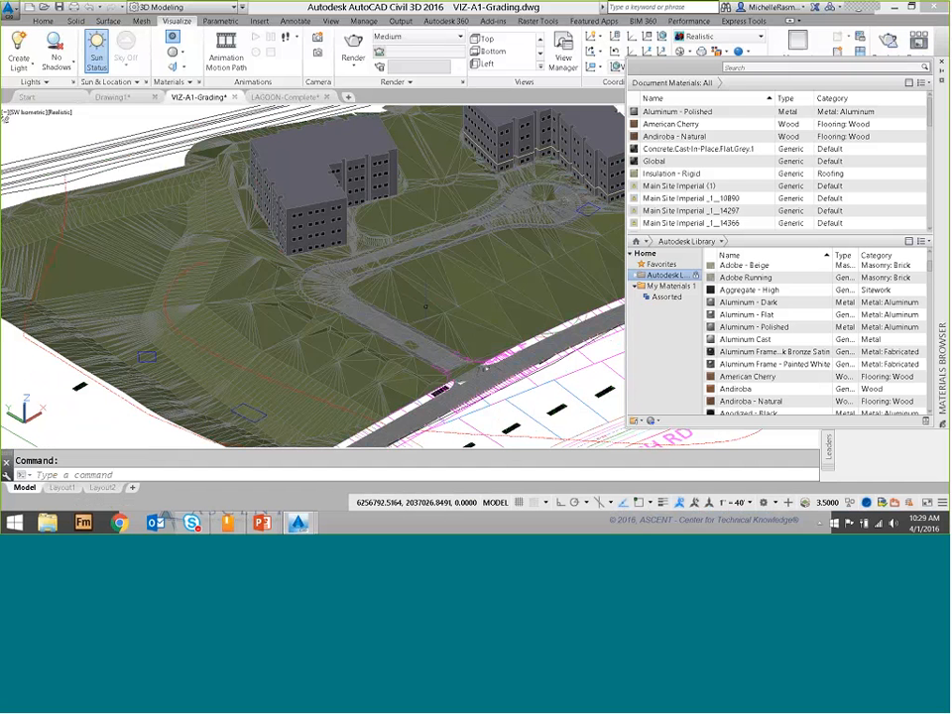
mouse_move(424, 306)
click(483, 375)
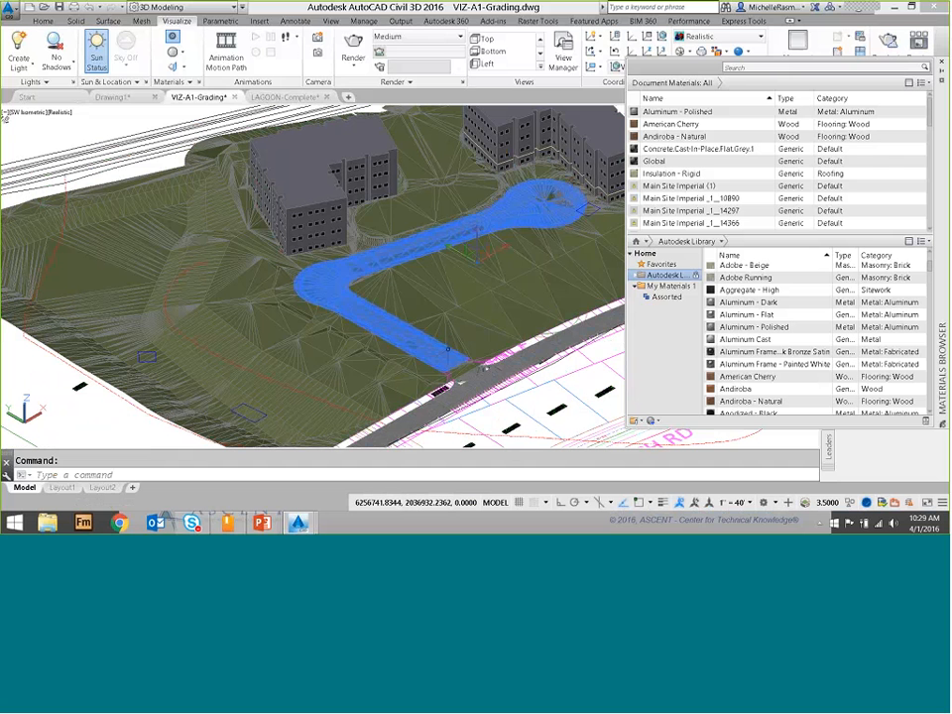
click(447, 348)
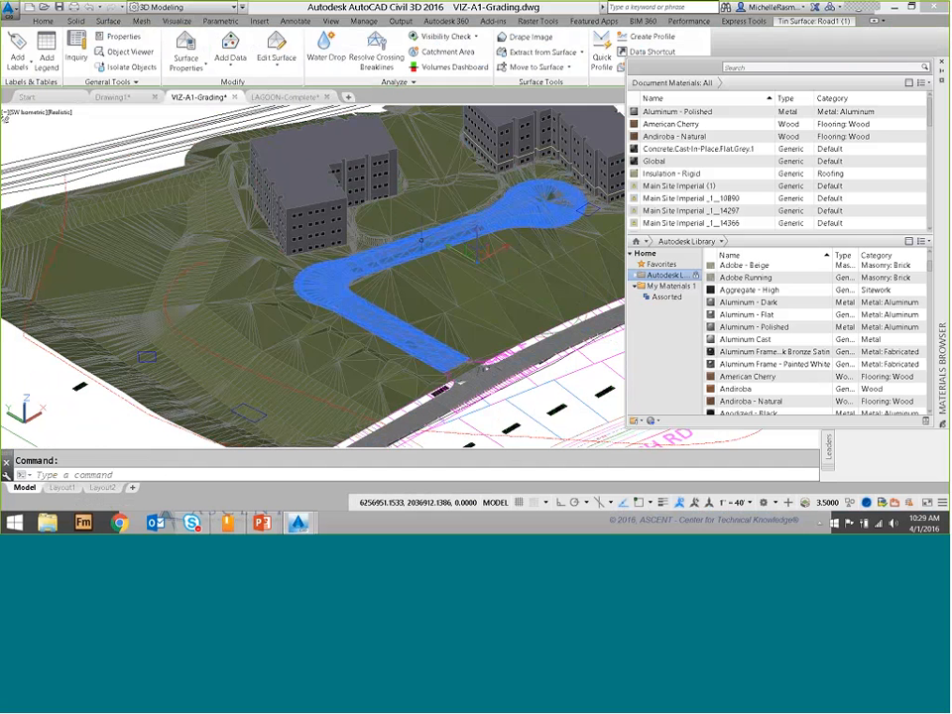
key(Escape)
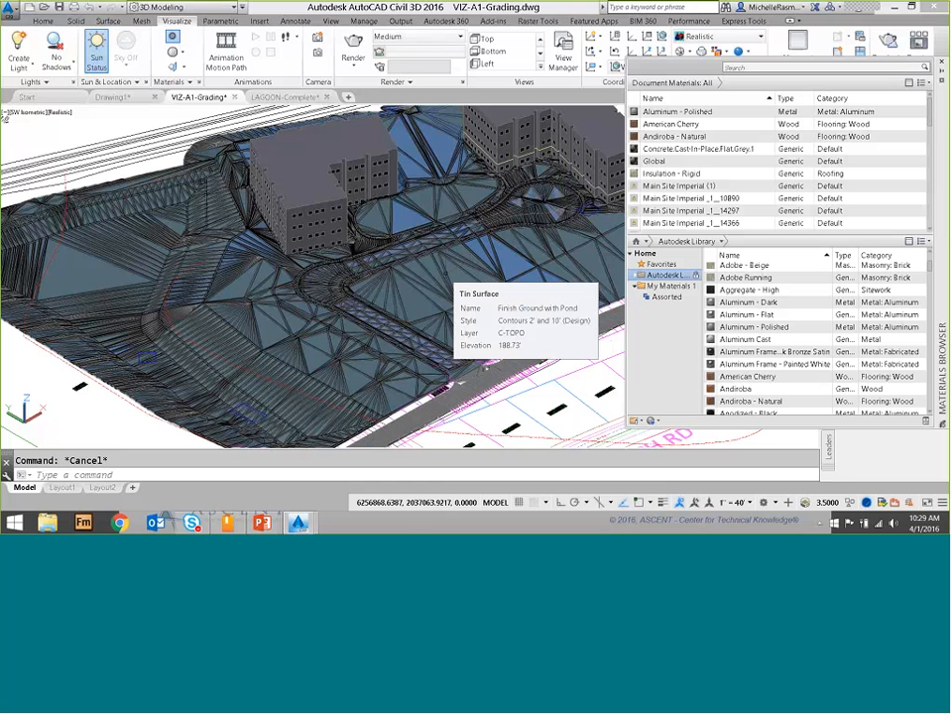
- Define a new Hide boundary named AscentPl for the Finish Ground with Pond surface, using a non-destructive breakline
click(445, 267)
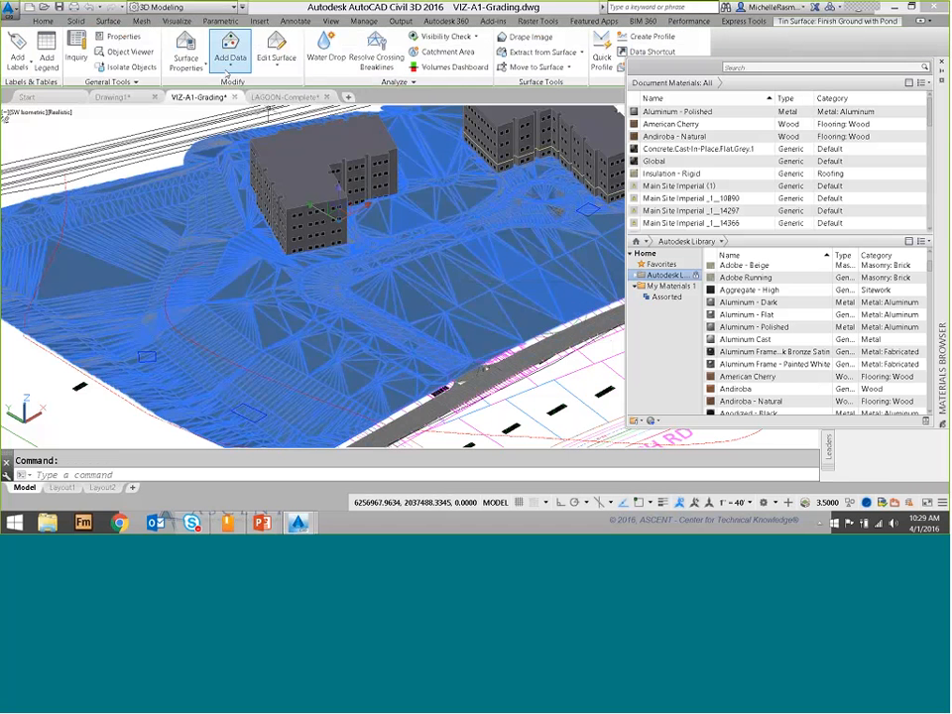
click(228, 61)
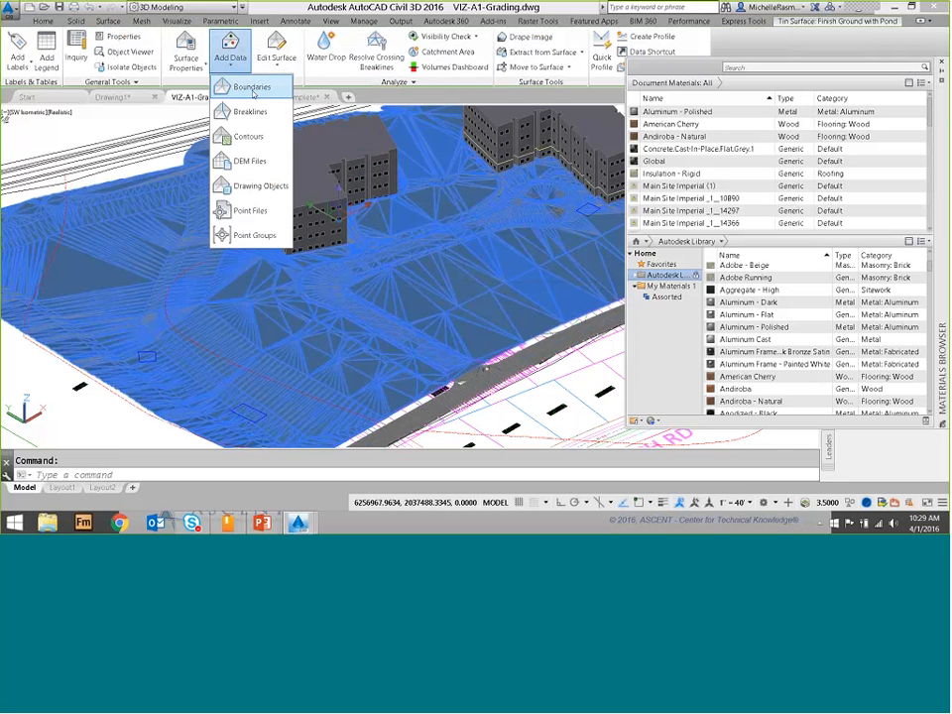
click(251, 88)
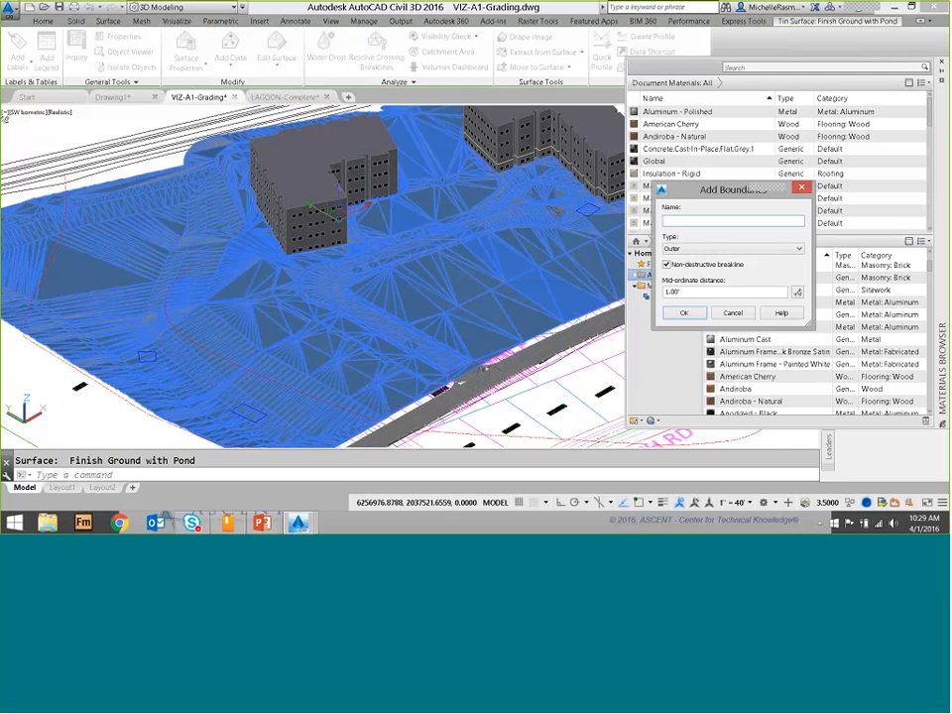
click(739, 248)
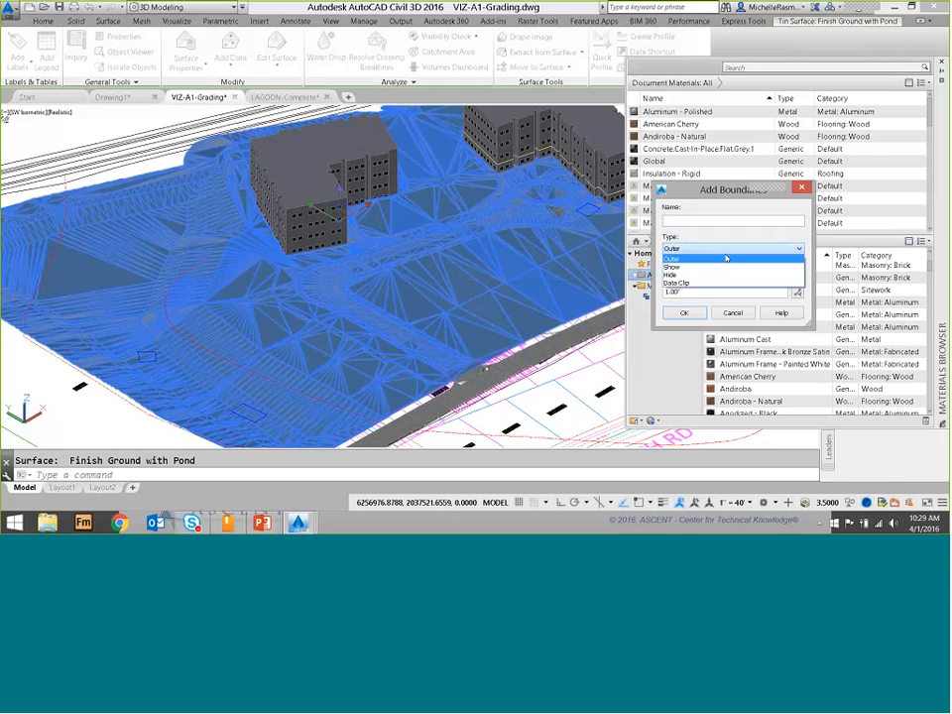
click(694, 275)
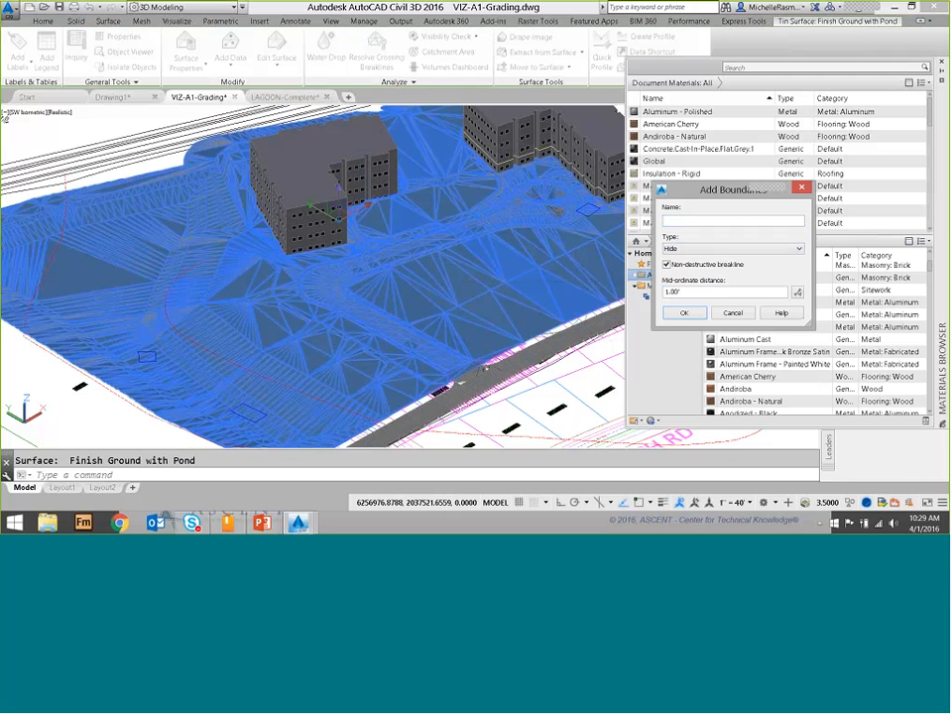
click(692, 222)
text(AscentPl)
click(684, 313)
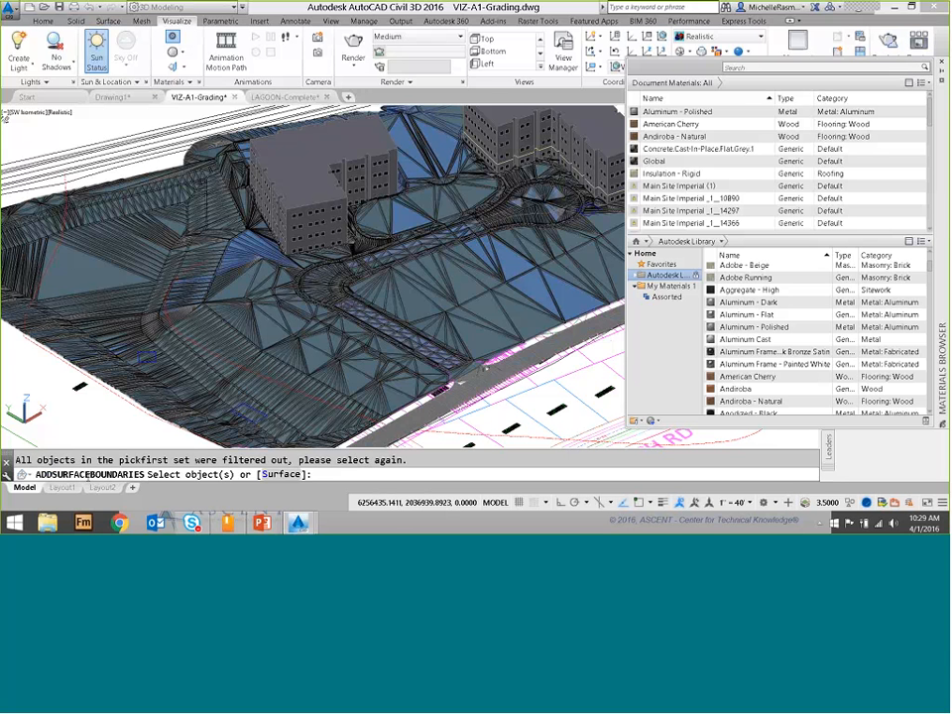
- Use the access road surface as the outline of the hide boundary, and close the event list and Materials Browser
click(279, 474)
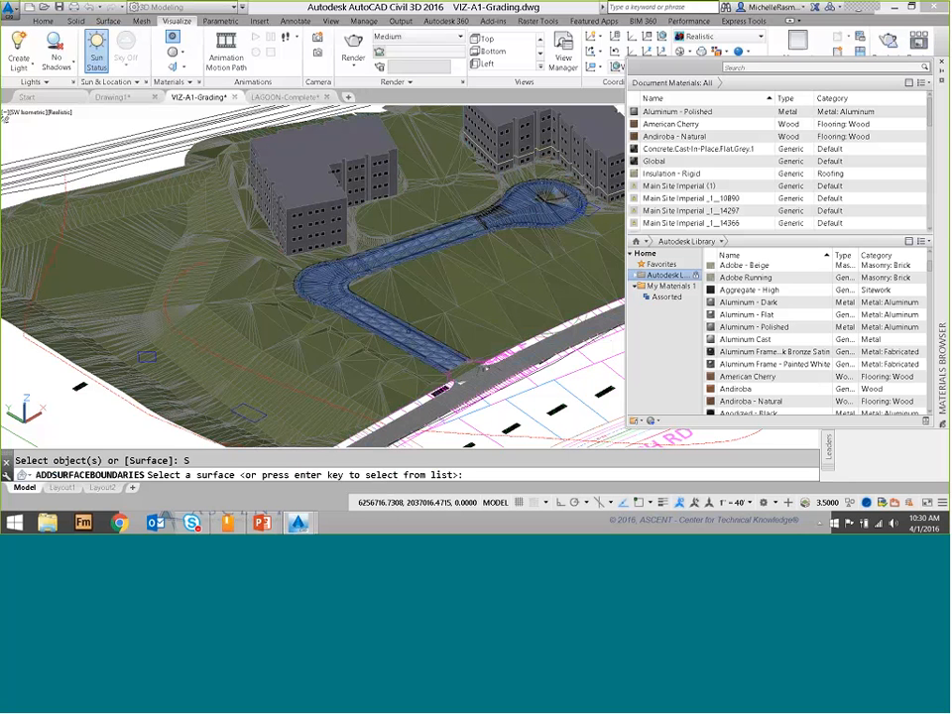
click(484, 366)
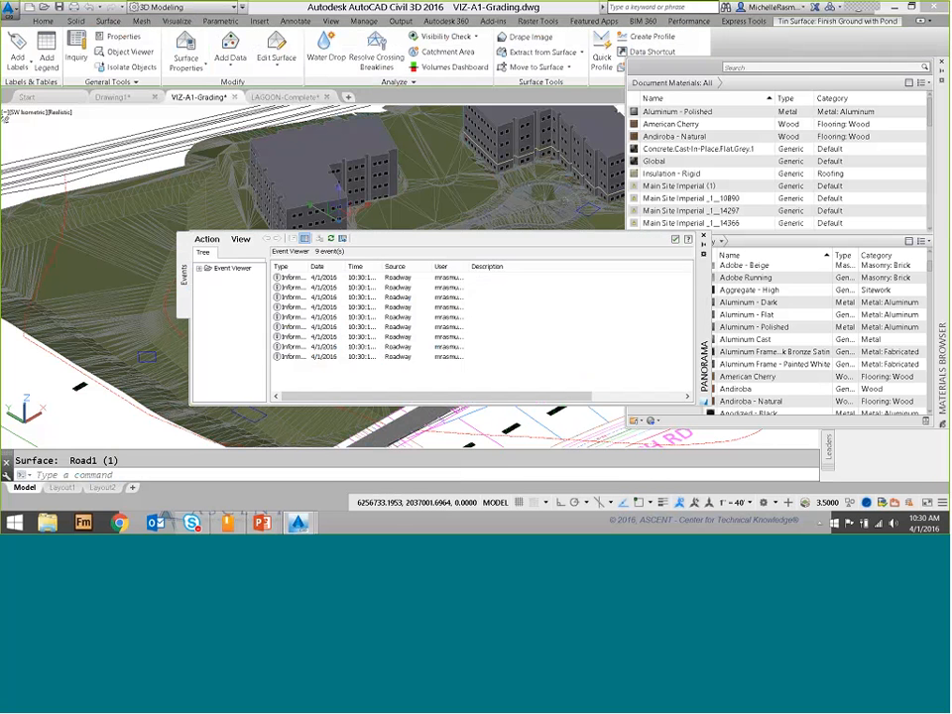
click(676, 240)
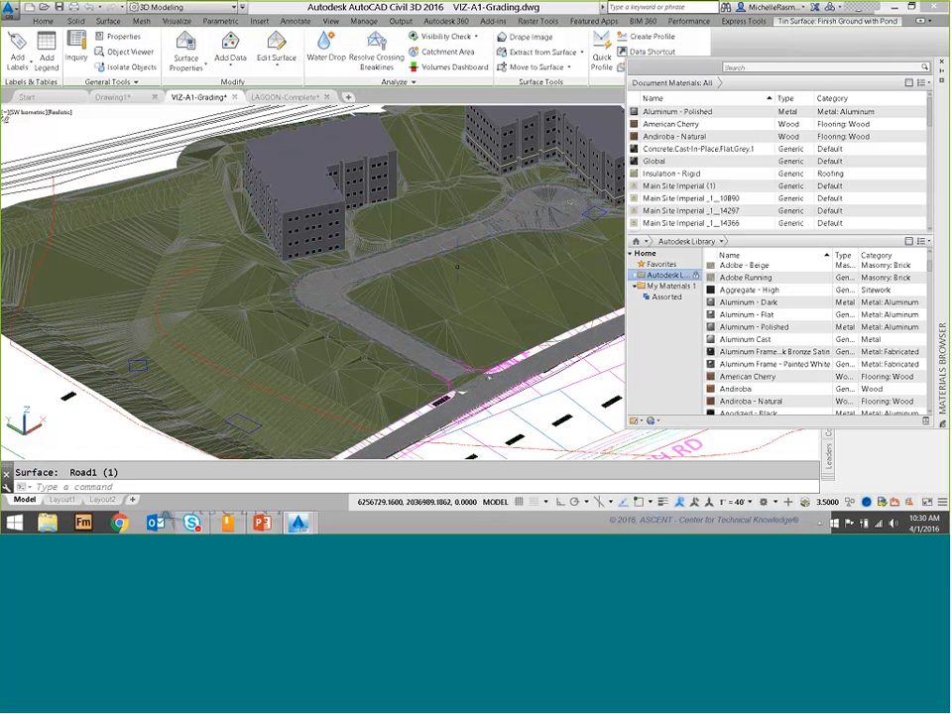
key(Escape)
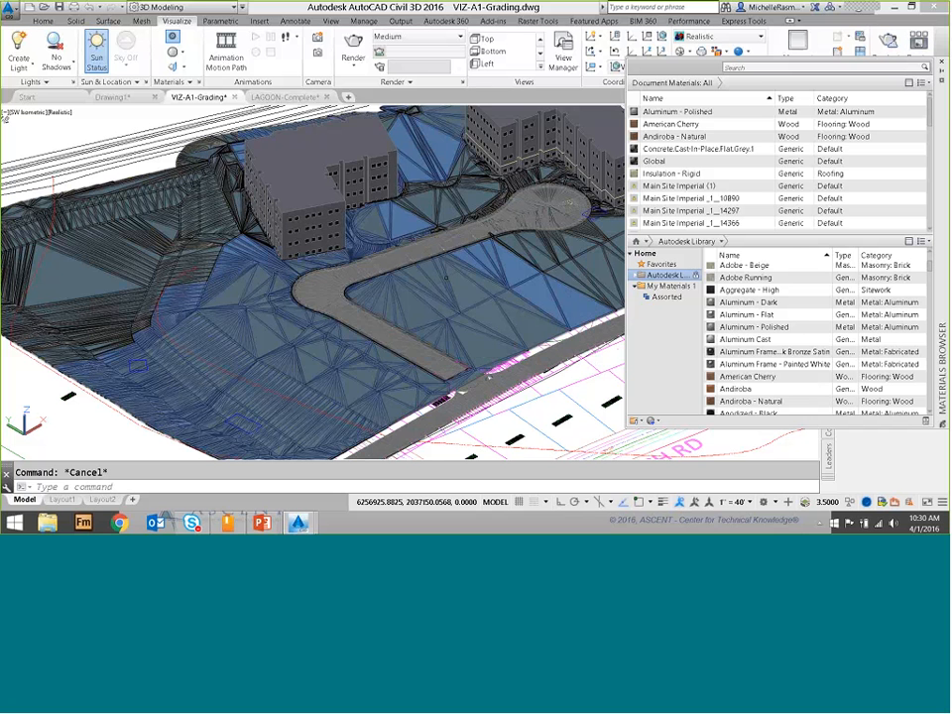
middle_drag(445, 279, 349, 324)
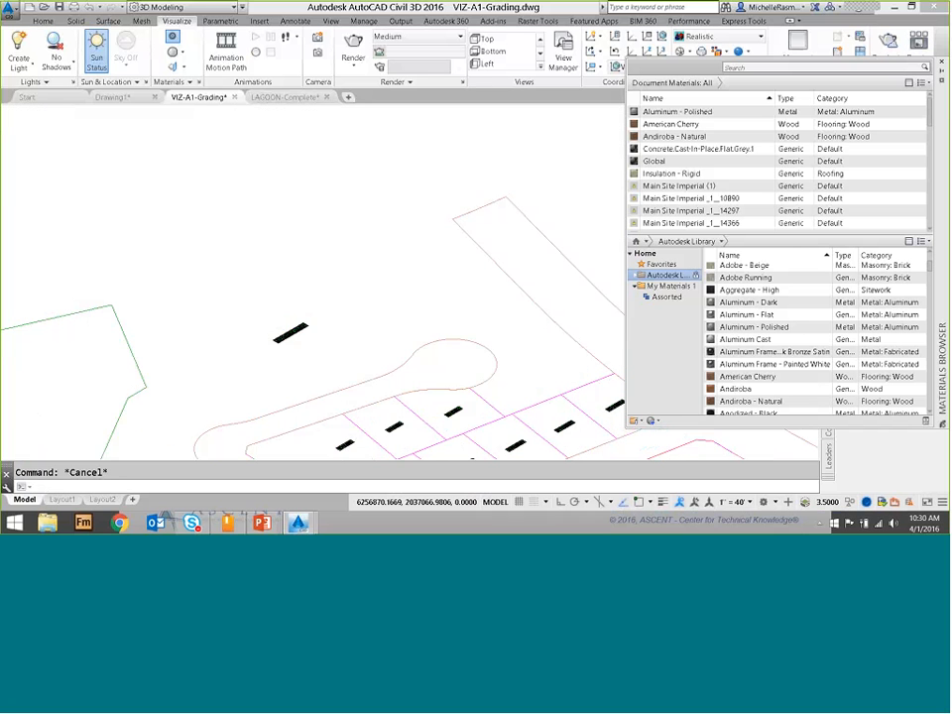
click(941, 66)
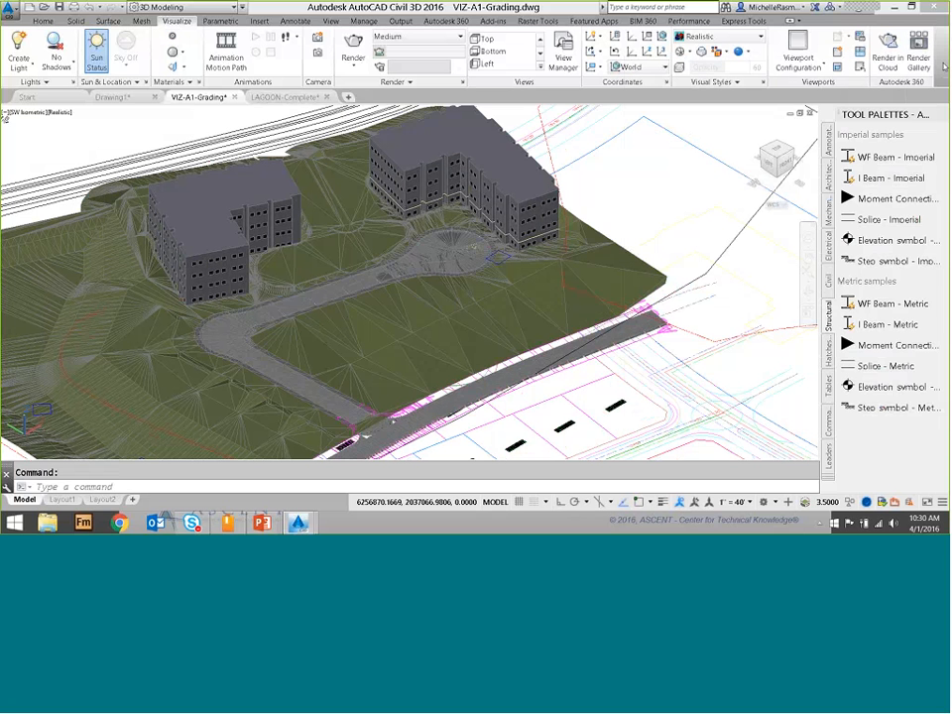
- Switch to the PowerPoint slide show and advance to the Specifying Light Sources slide
key(alt+Tab)
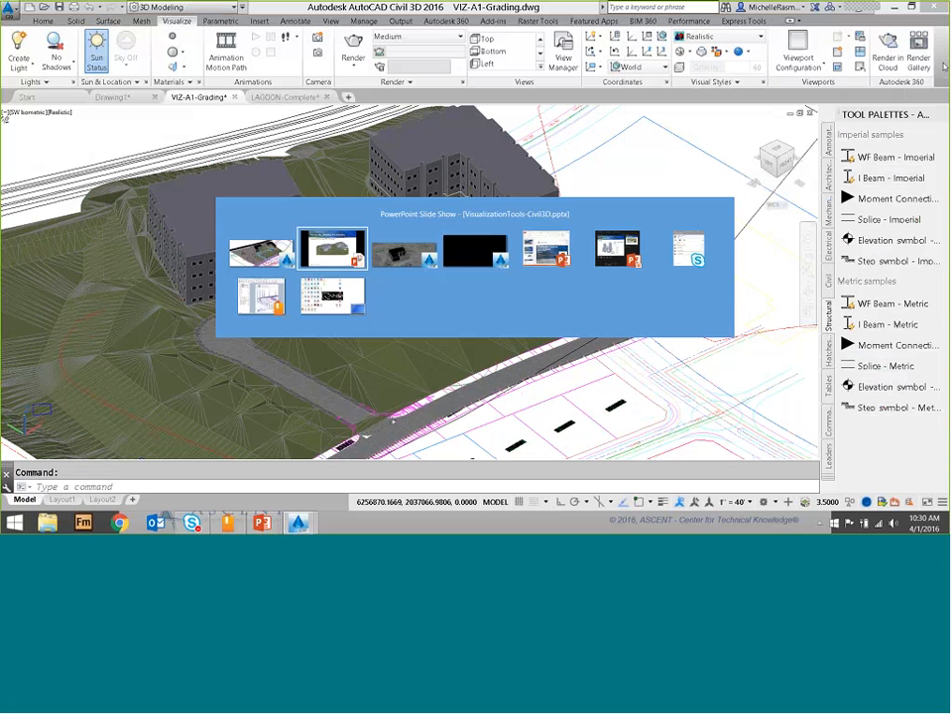
key(alt+Tab)
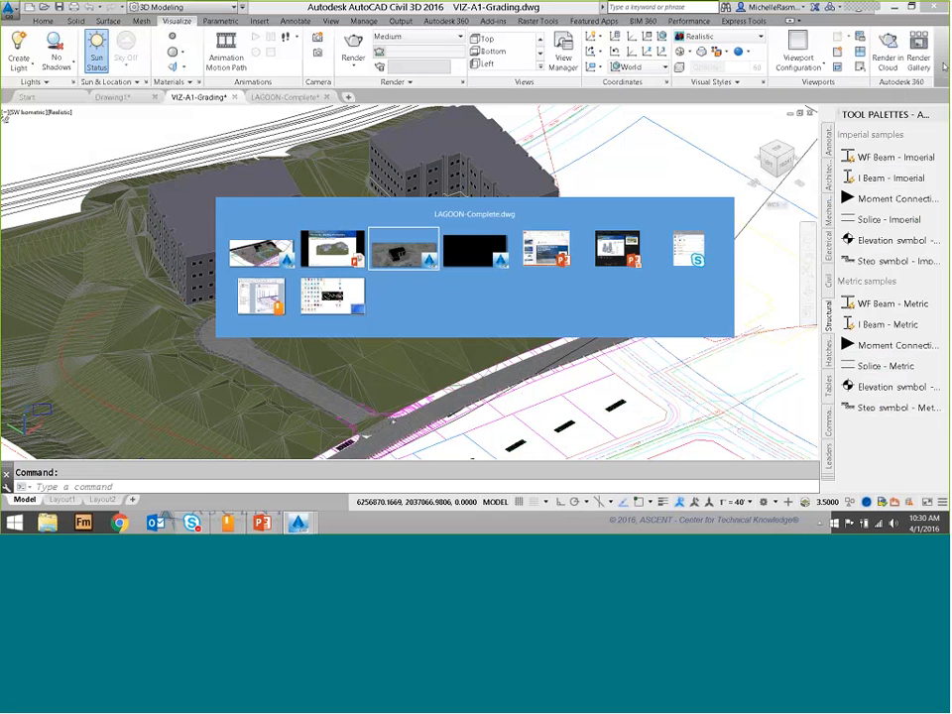
key(alt+Tab)
key(alt+Tab)
key(alt+Tab)
key(alt+Tab)
key(alt+Tab)
key(alt+Tab)
key(alt+Tab)
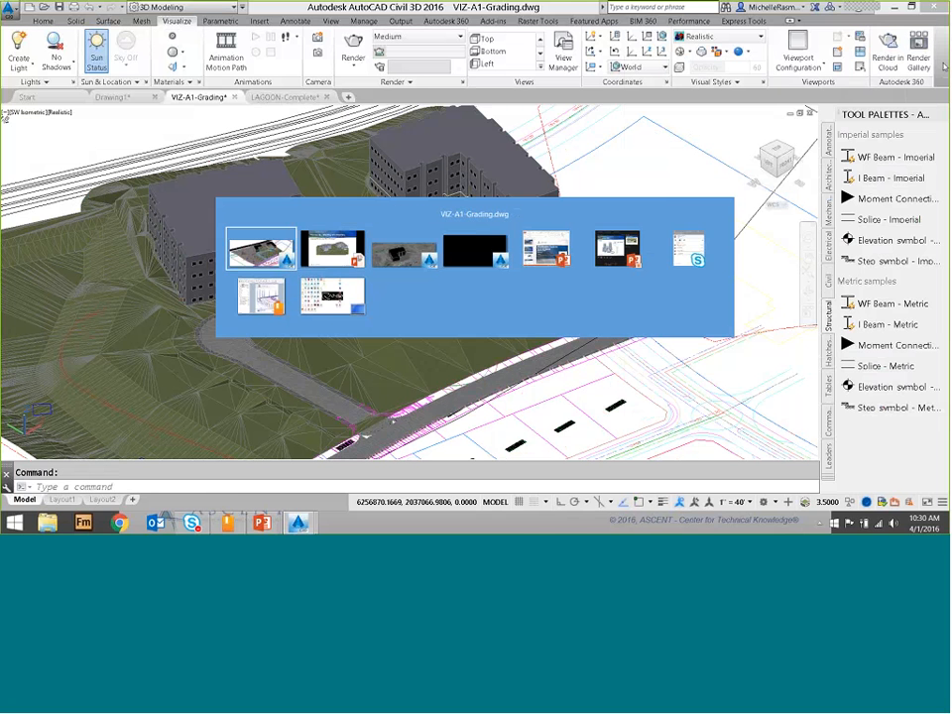
key(alt+Tab)
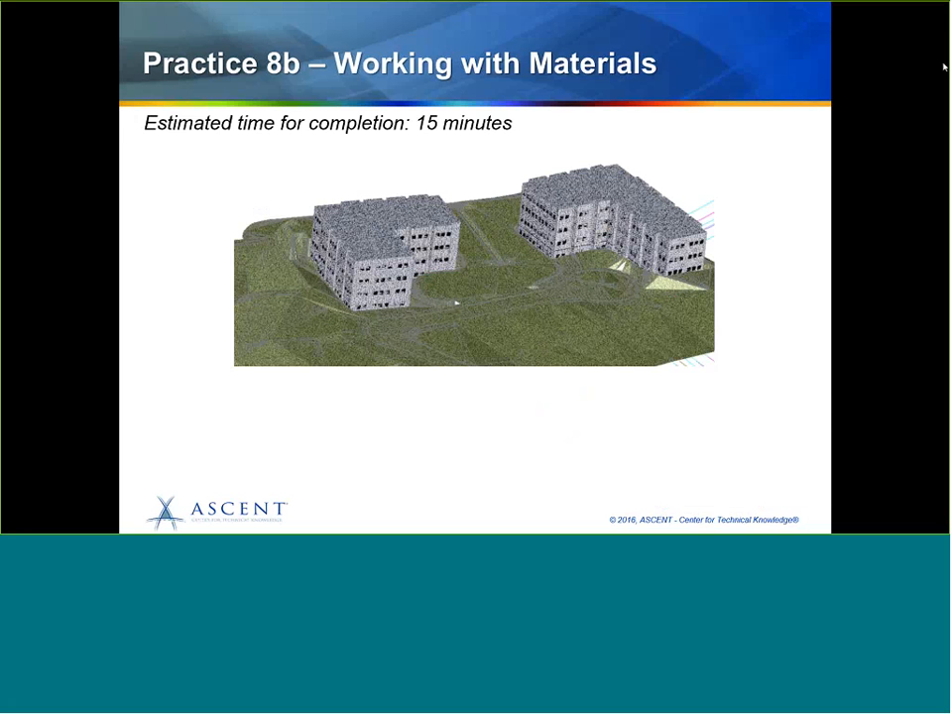
key(Right)
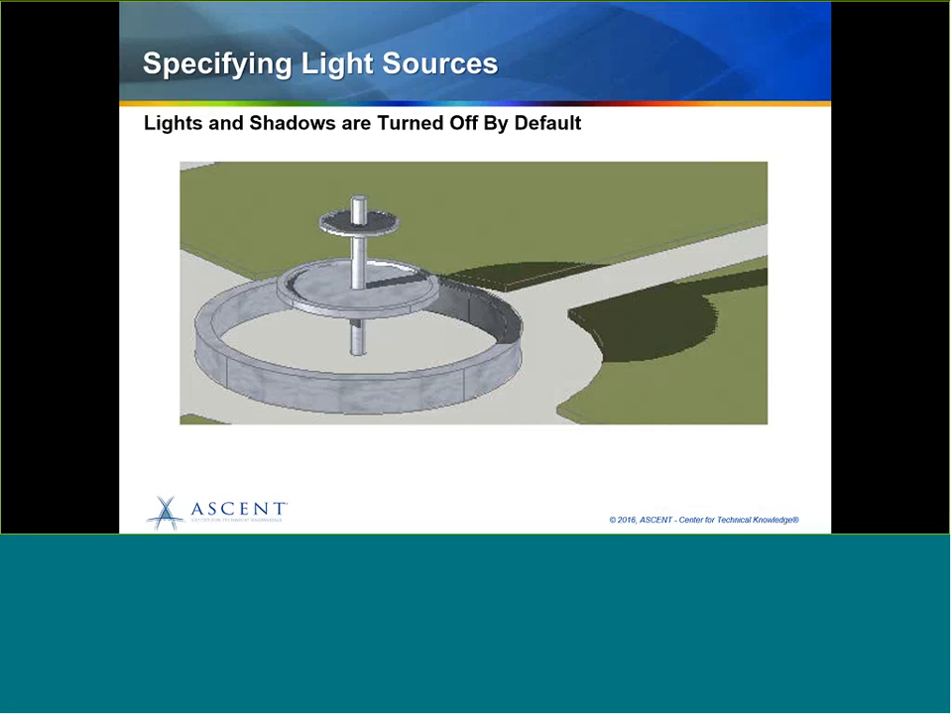
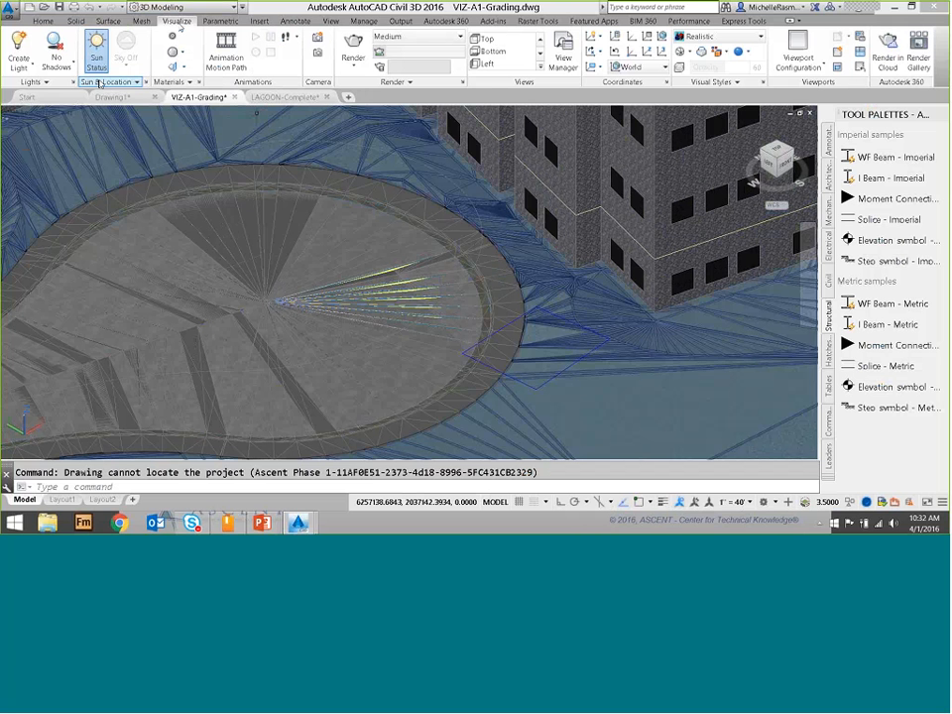
- Show the options for setting the drawing's geographic location, and set the sun's date to 12/22/2016
click(121, 83)
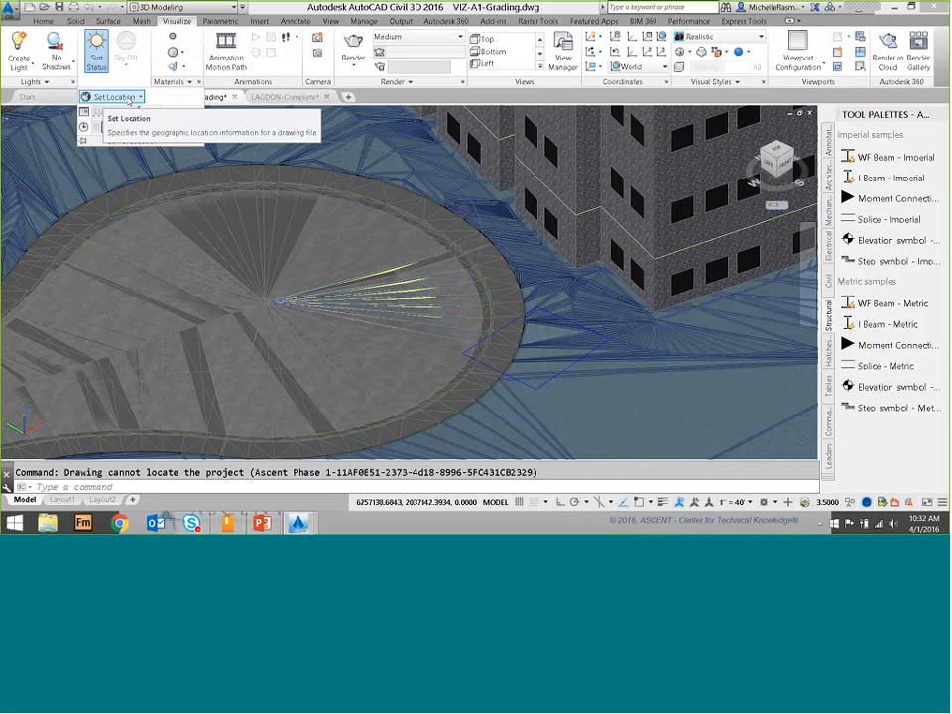
click(129, 100)
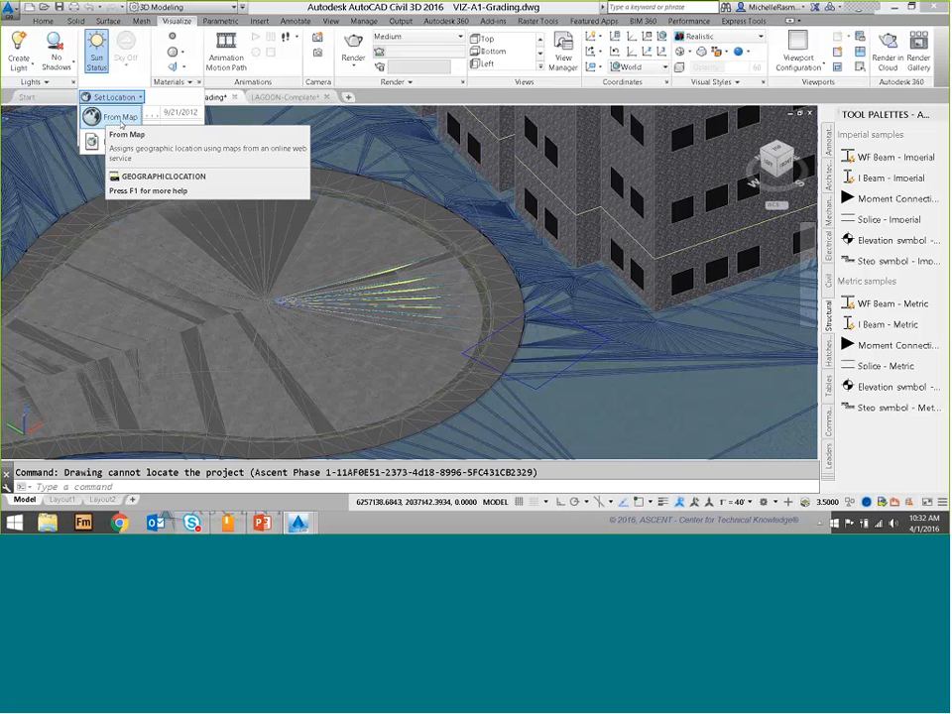
click(120, 118)
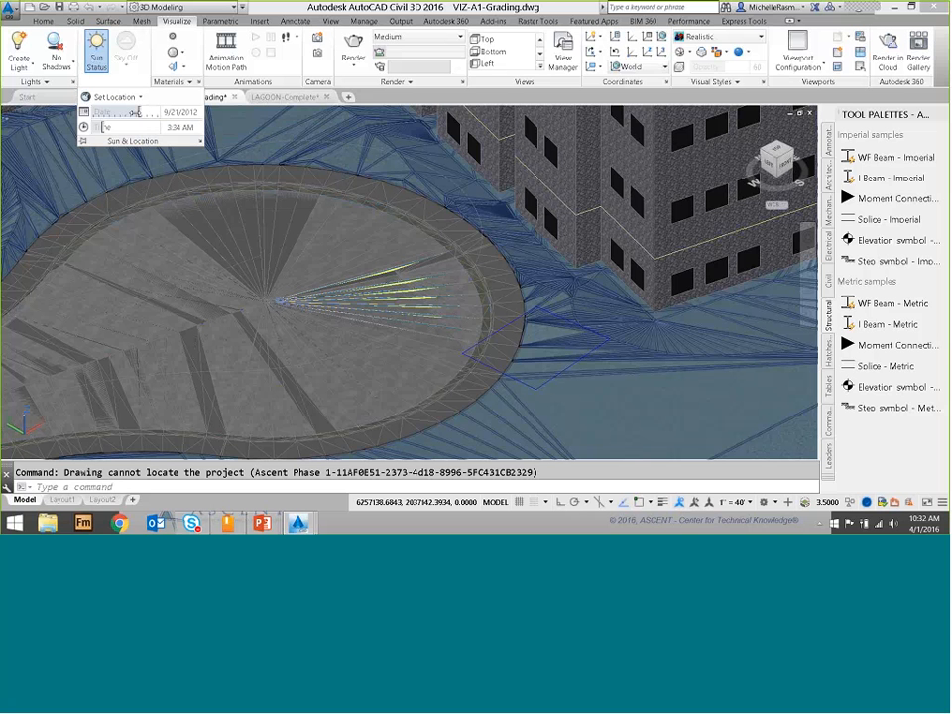
drag(139, 112, 115, 114)
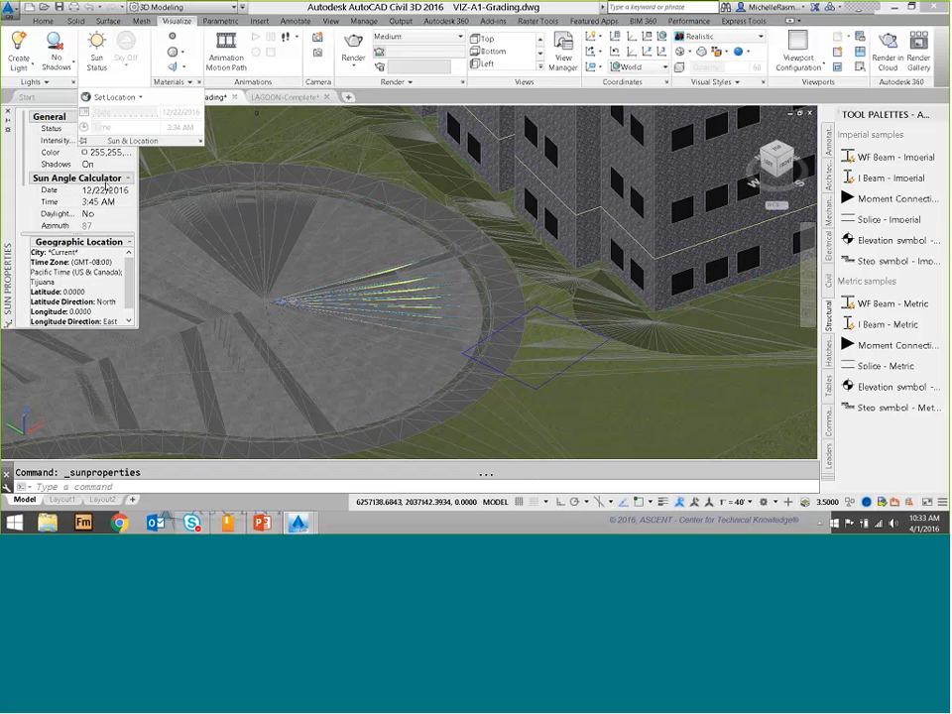
- Turn the sun on with default lighting off and exposure settings kept, and close the sun properties
click(96, 69)
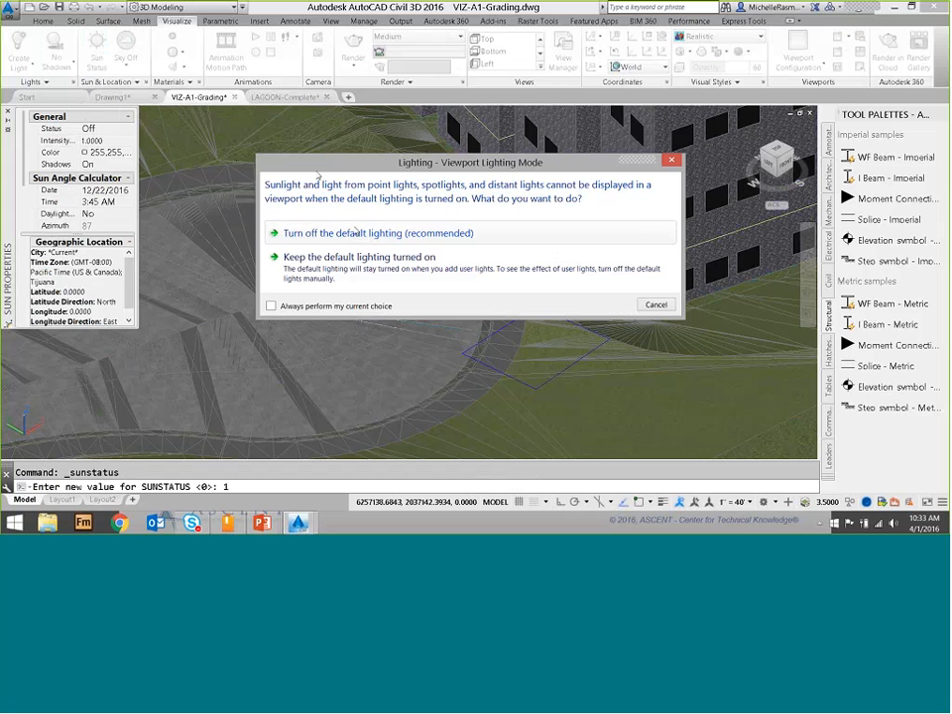
click(355, 232)
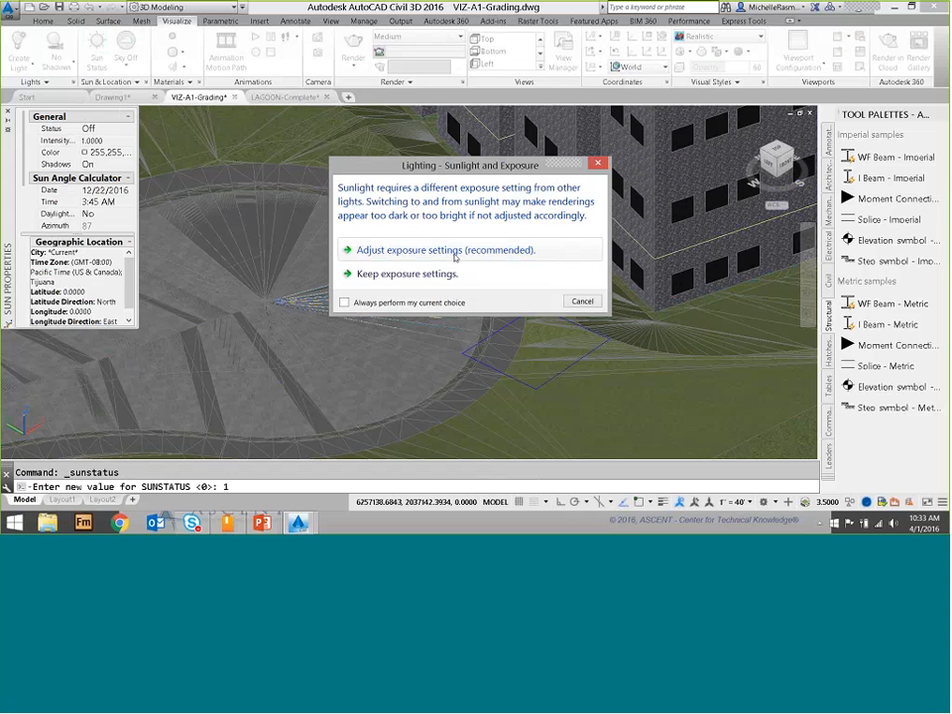
click(417, 273)
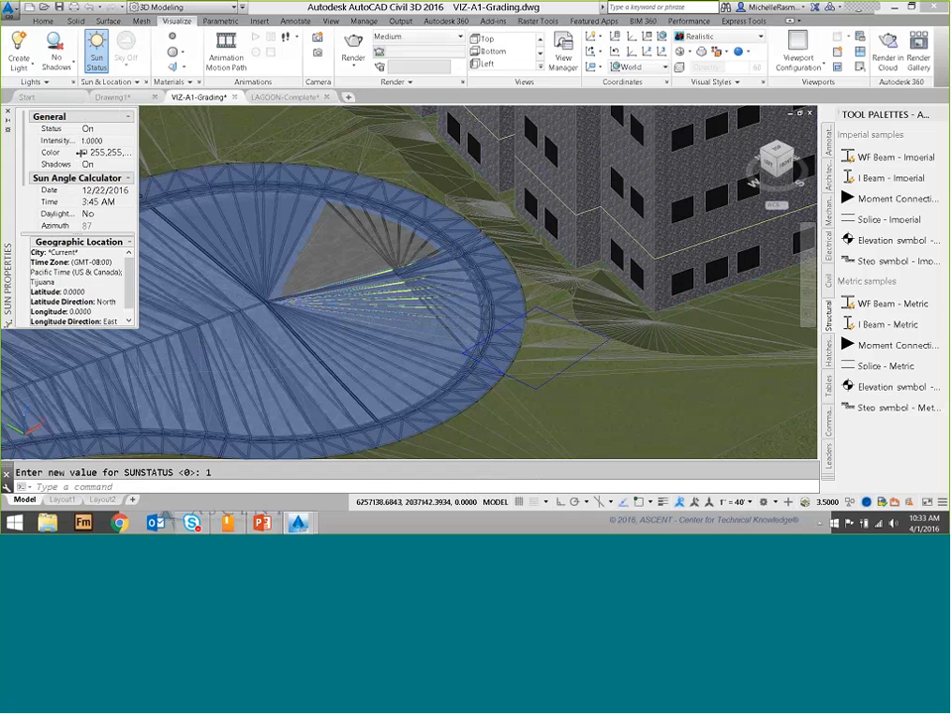
click(7, 107)
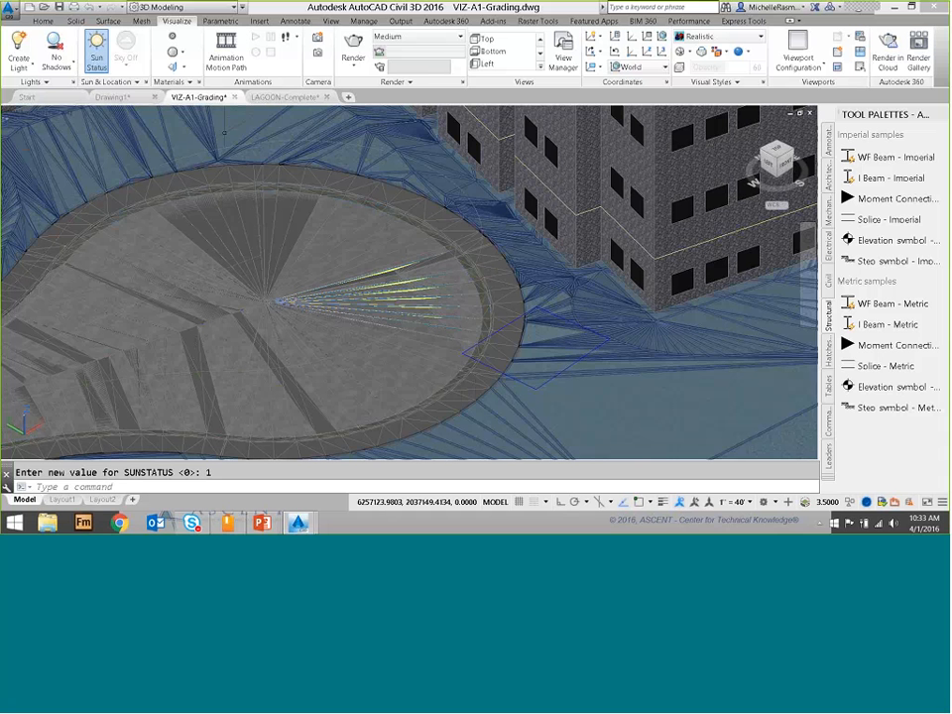
- Create a point light by the apartment building beside the cul-de-sac, keeping its intensity at 1
click(19, 39)
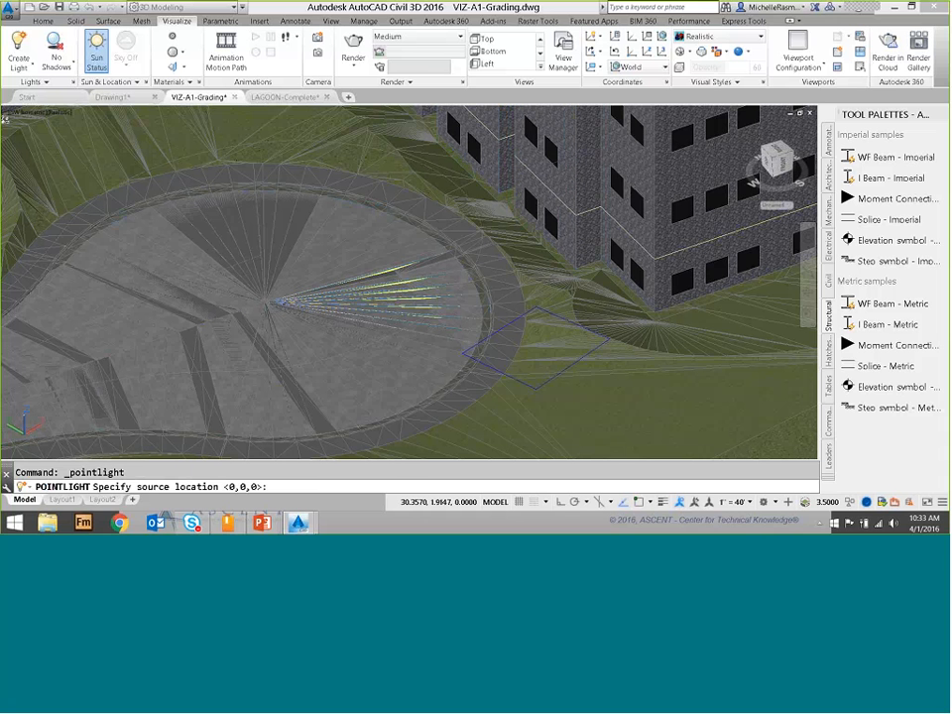
key(Return)
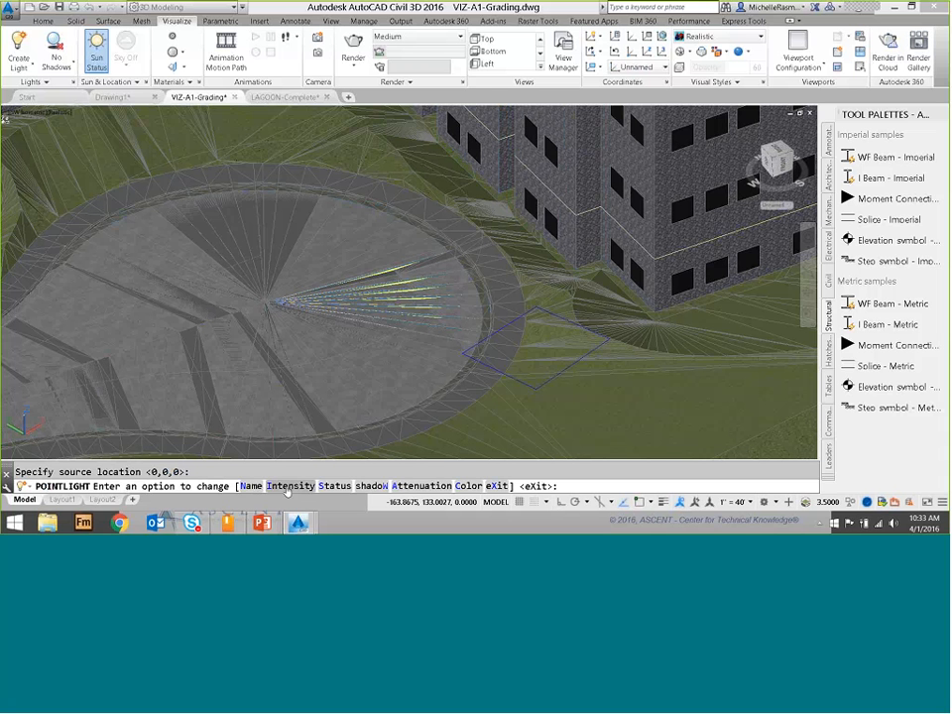
click(289, 485)
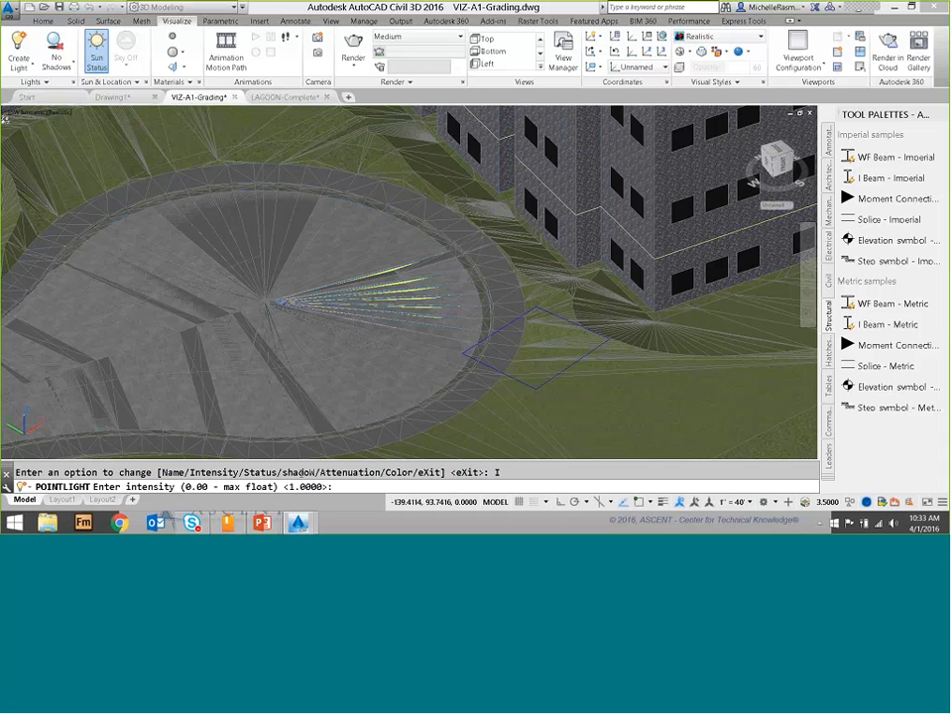
key(Return)
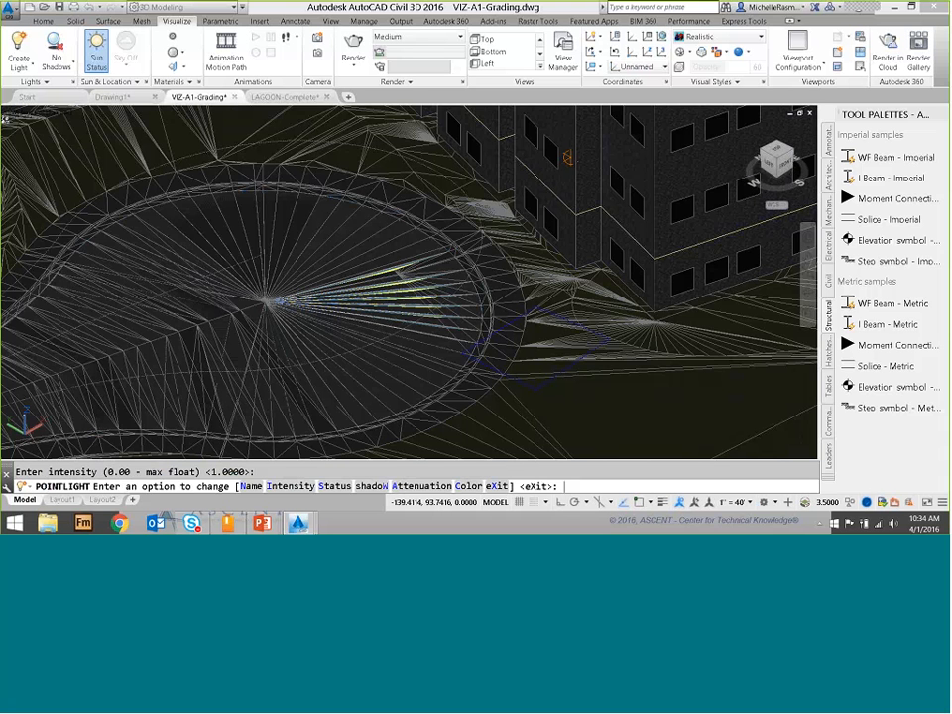
key(Return)
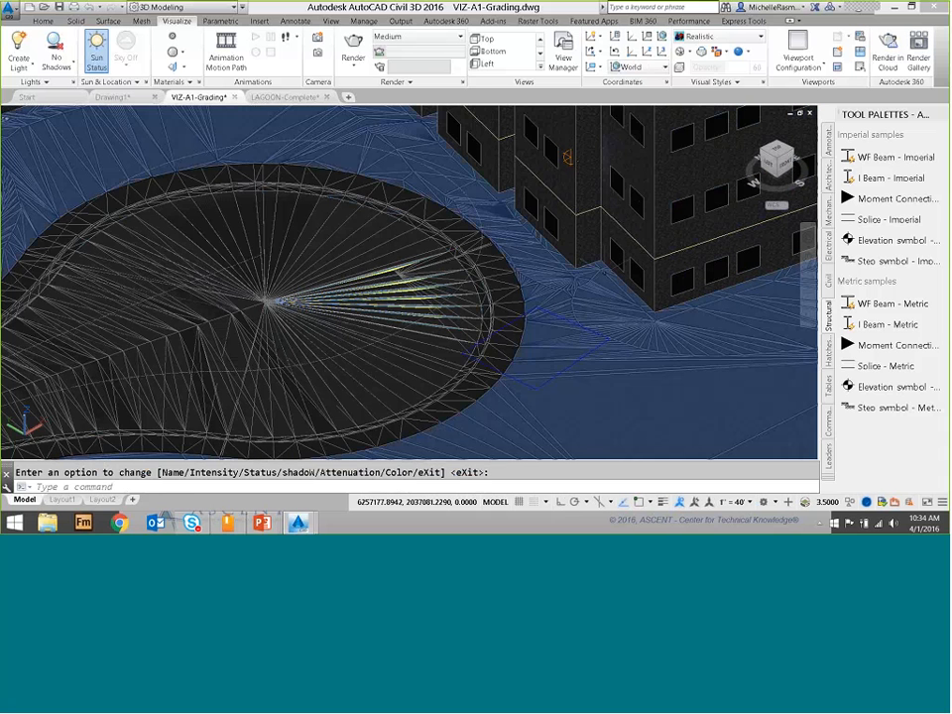
- Review the available render quality presets and leave Medium in use
scroll(564, 242, down, 2)
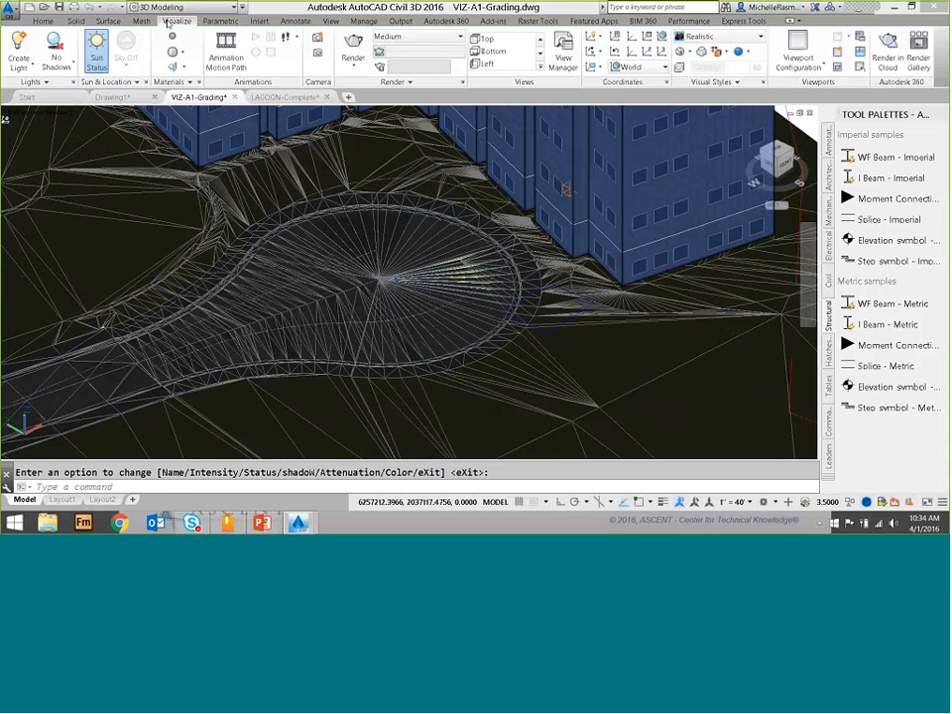
click(434, 40)
click(435, 41)
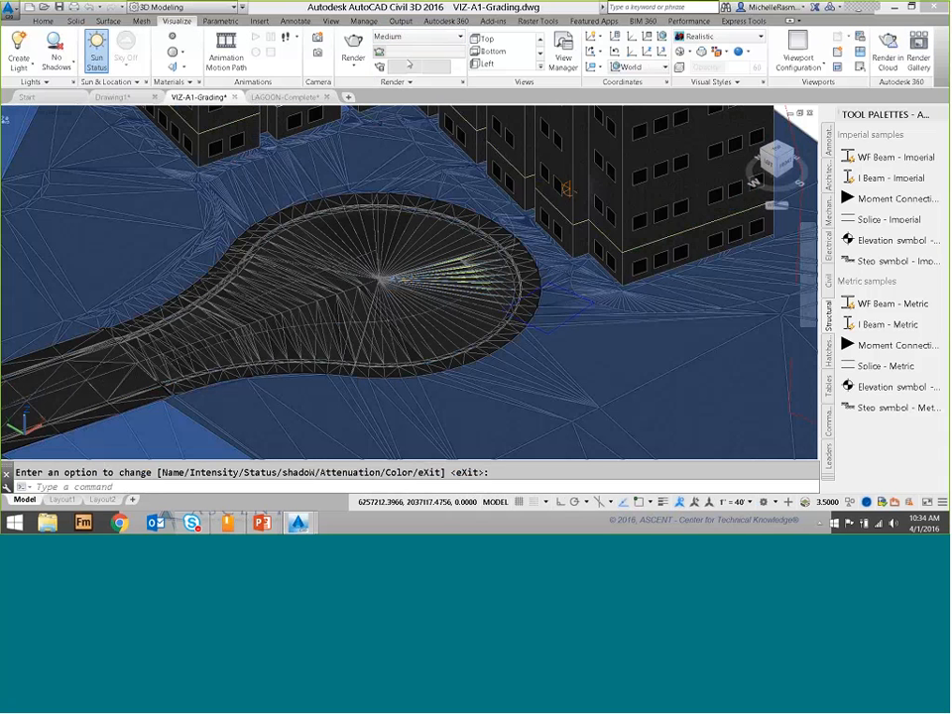
click(418, 41)
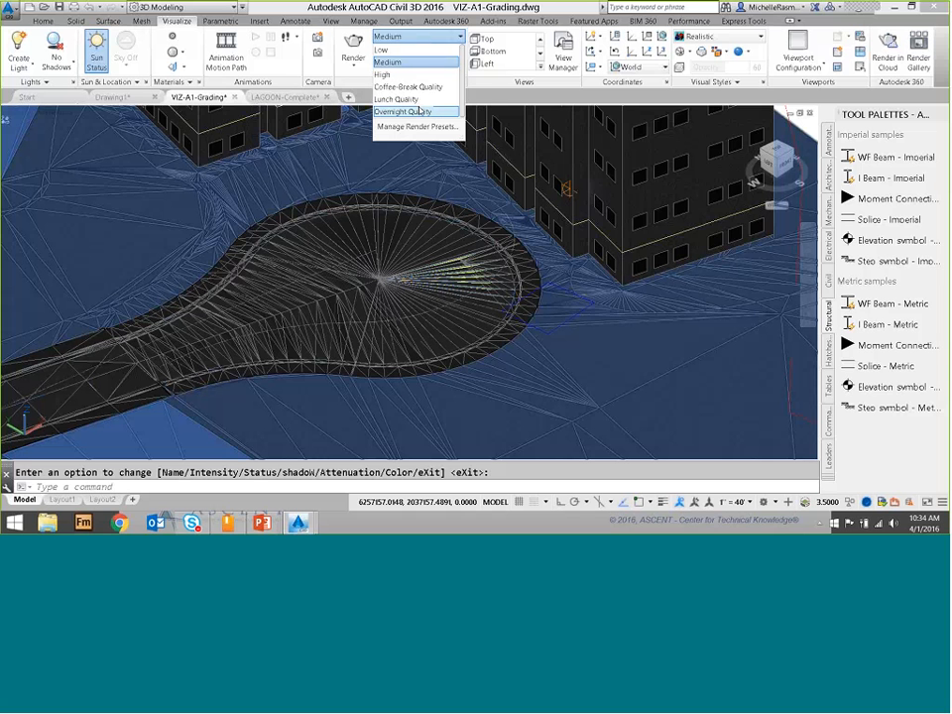
click(345, 86)
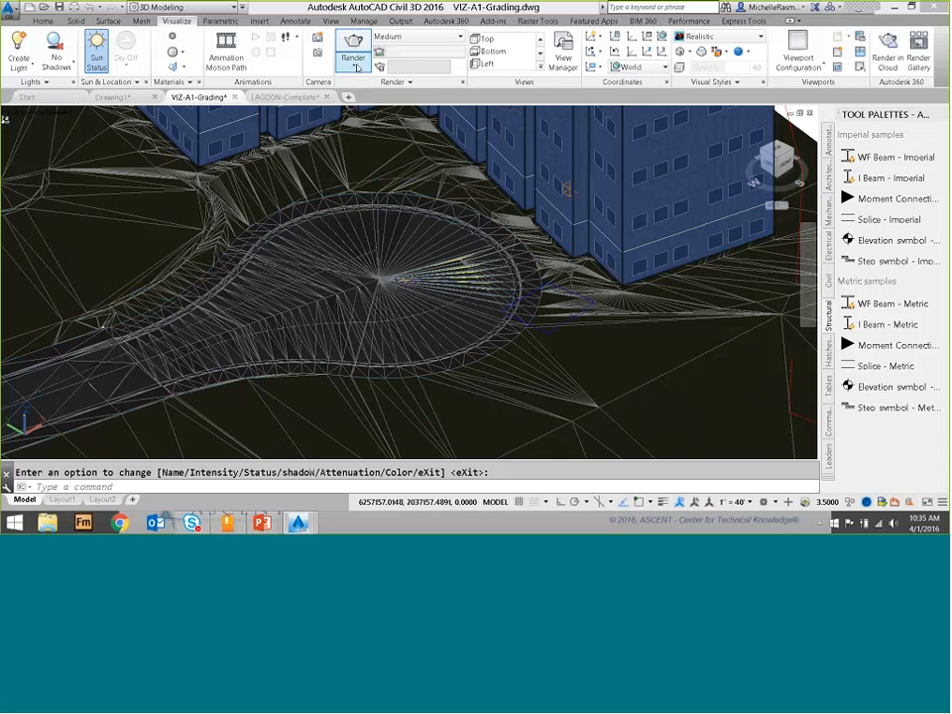
- Render a cropped region covering the cul-de-sac's edge and the adjacent building corner, continuing past the lighting and missing-asset notices
click(353, 66)
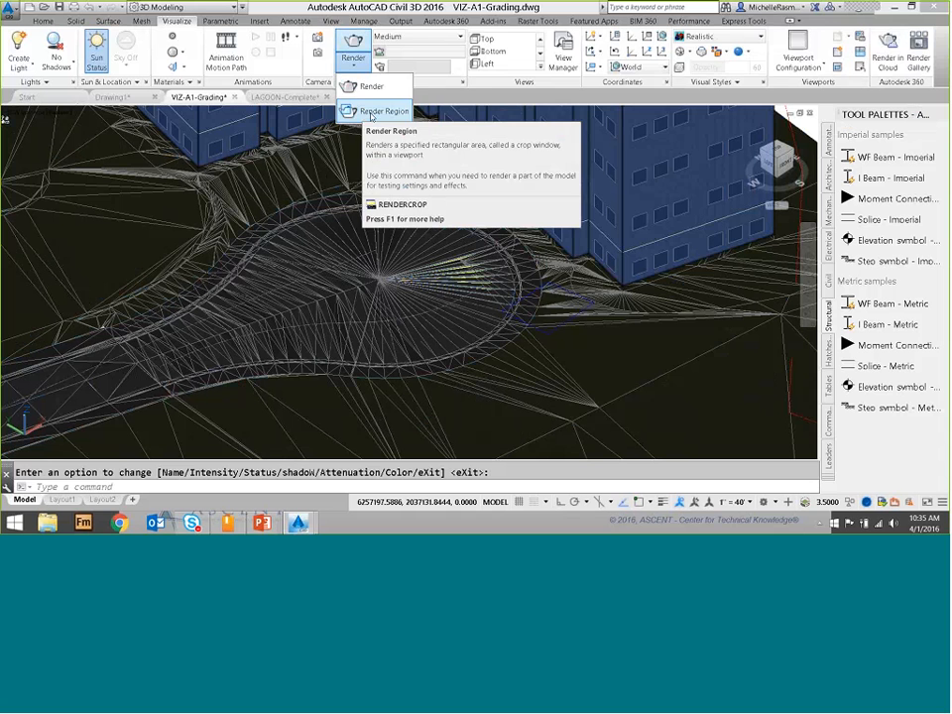
click(372, 115)
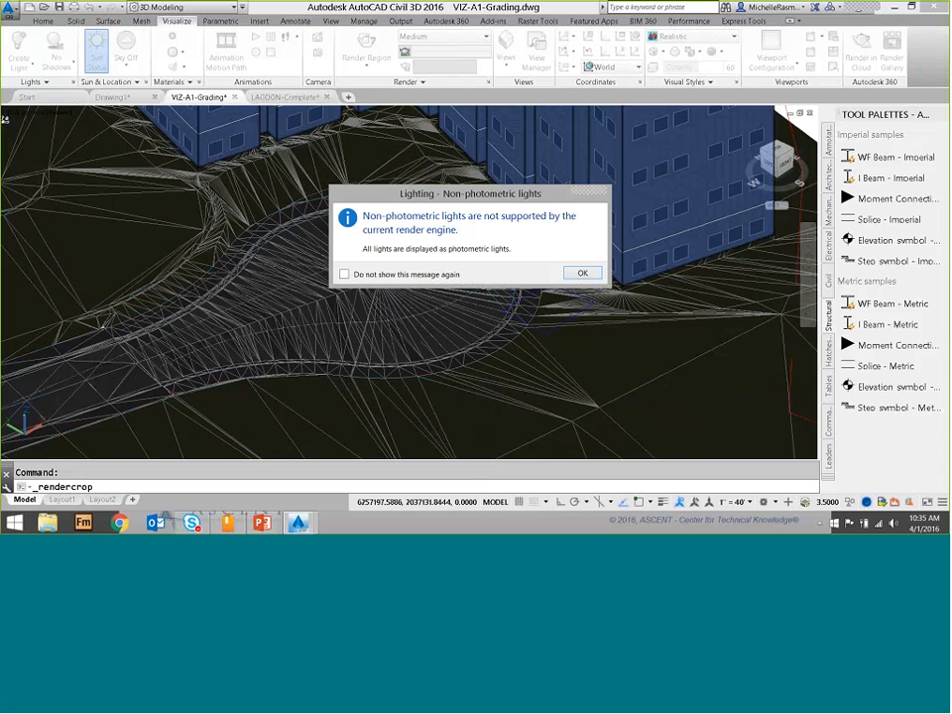
click(595, 276)
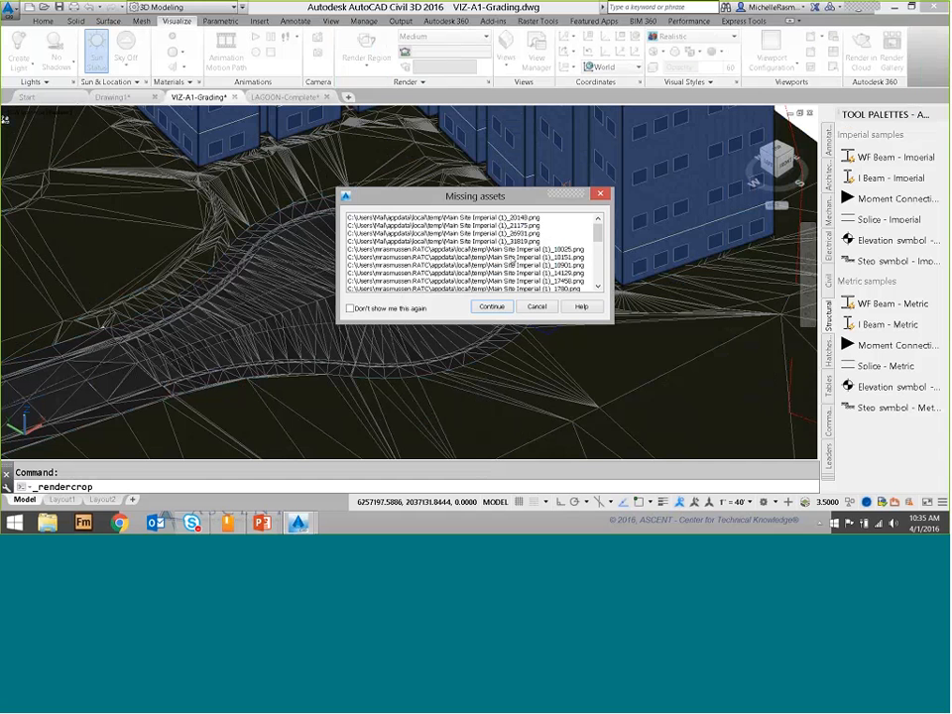
click(492, 307)
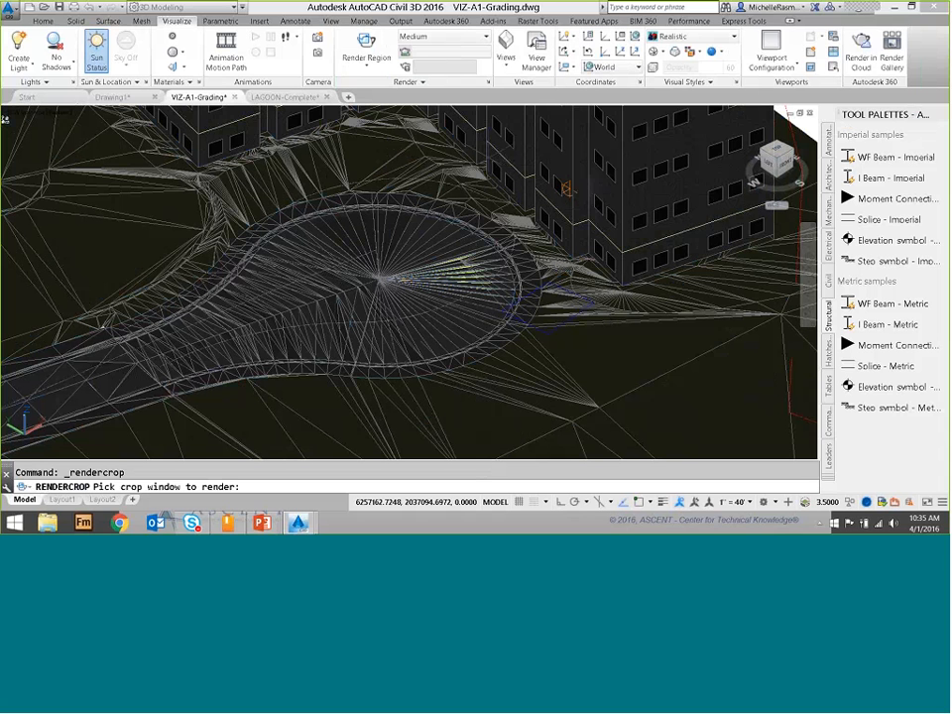
click(474, 152)
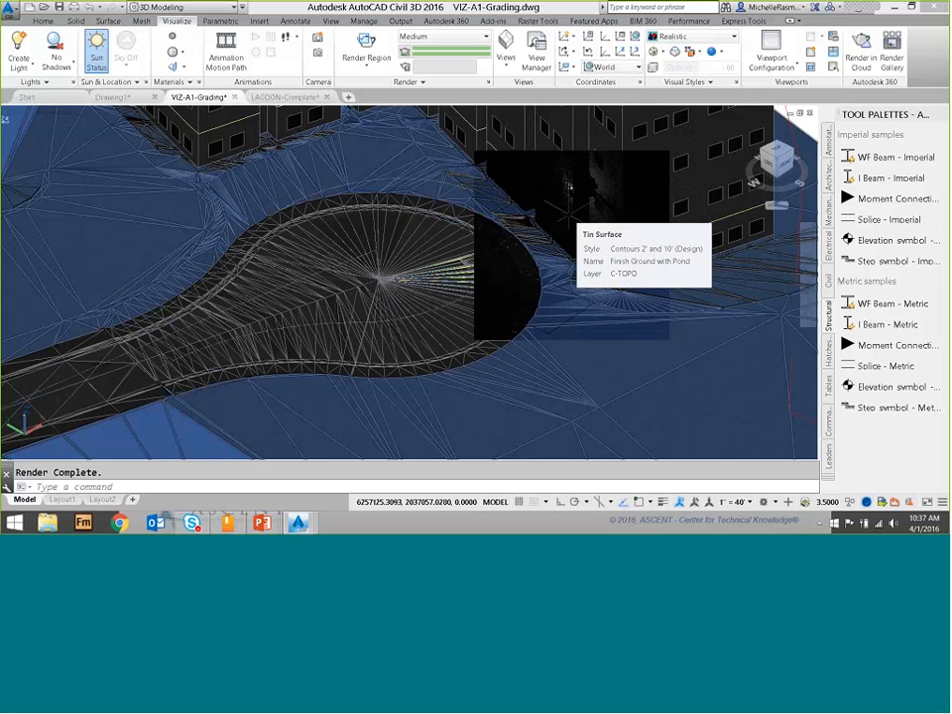
- Start setting the drawing's geographic location from a map, accepting the use of Online Map Data
scroll(559, 214, down, 2)
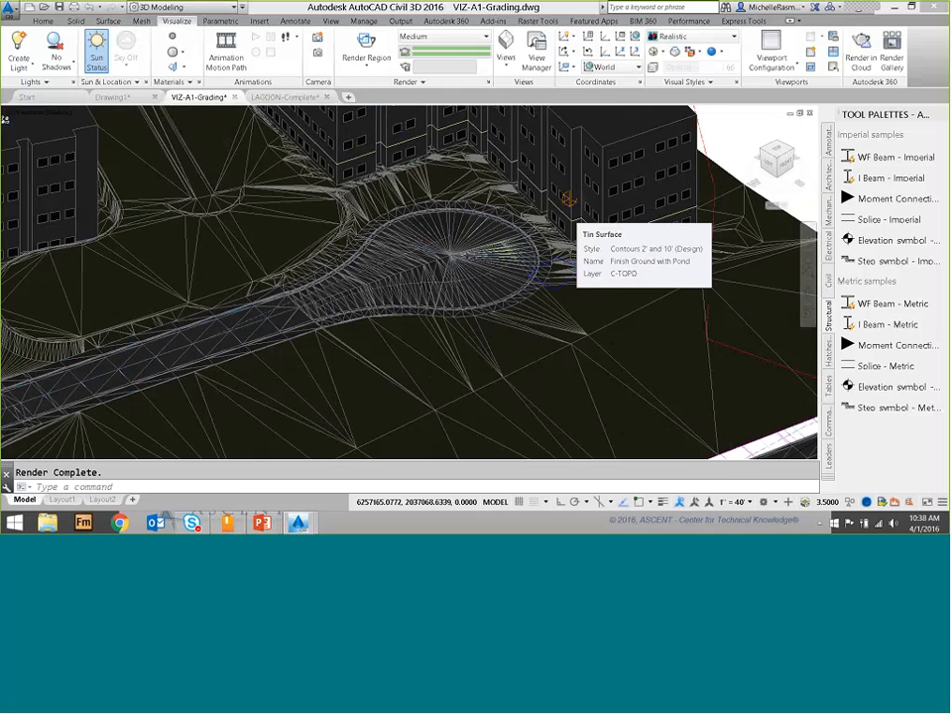
scroll(567, 199, down, 2)
scroll(566, 206, down, 2)
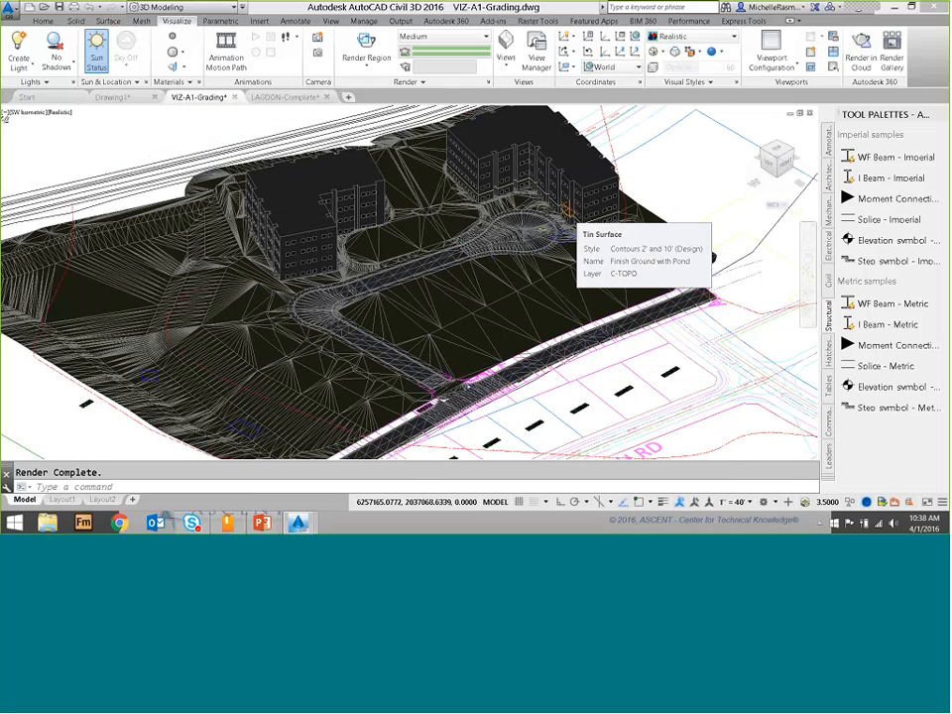
scroll(565, 210, down, 2)
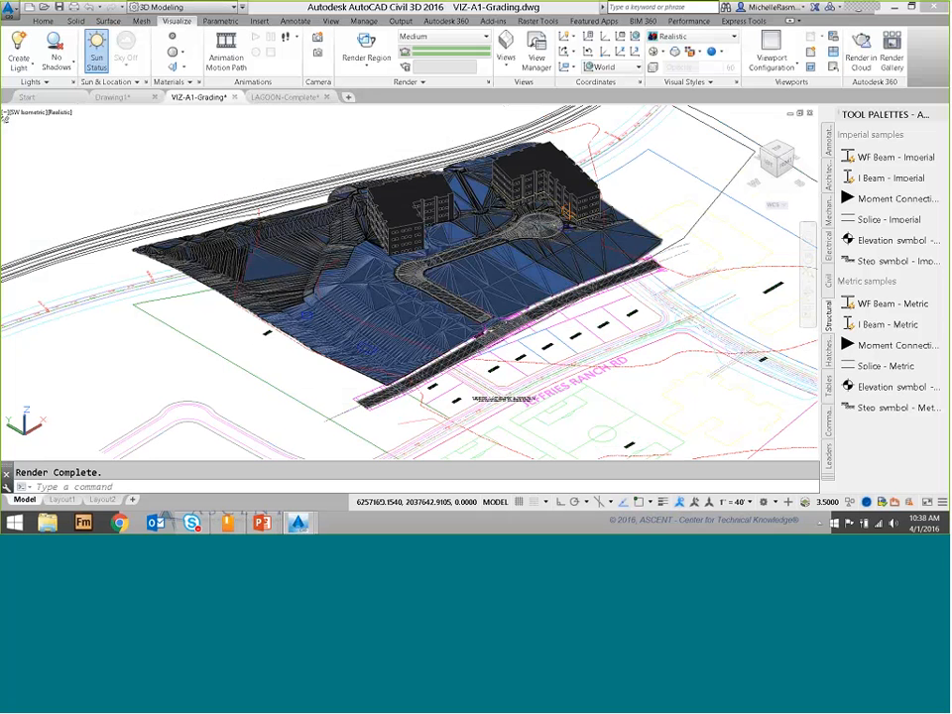
click(106, 83)
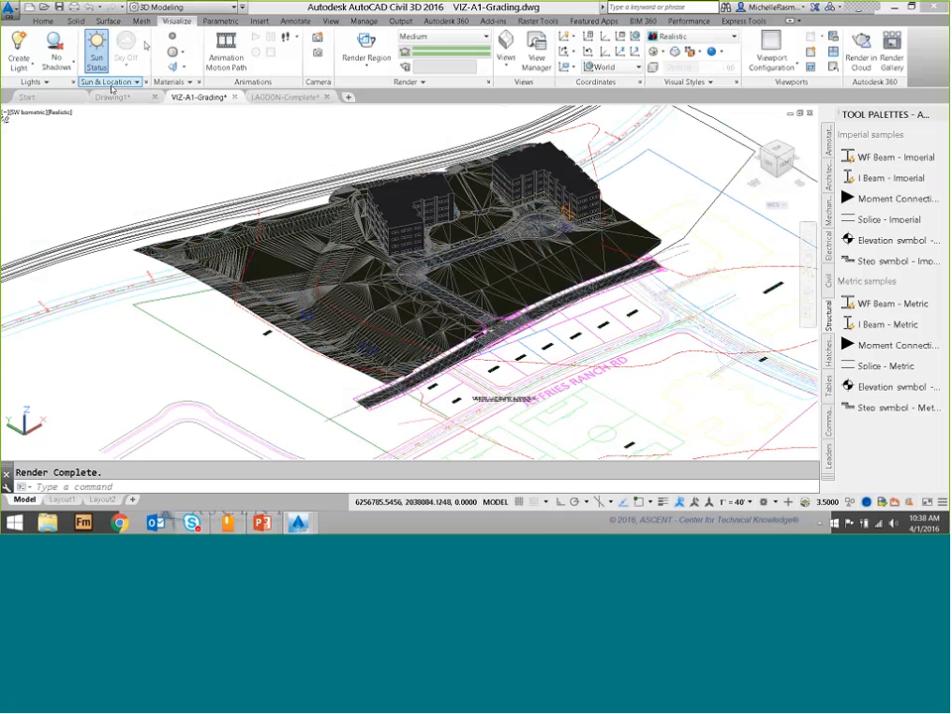
click(112, 85)
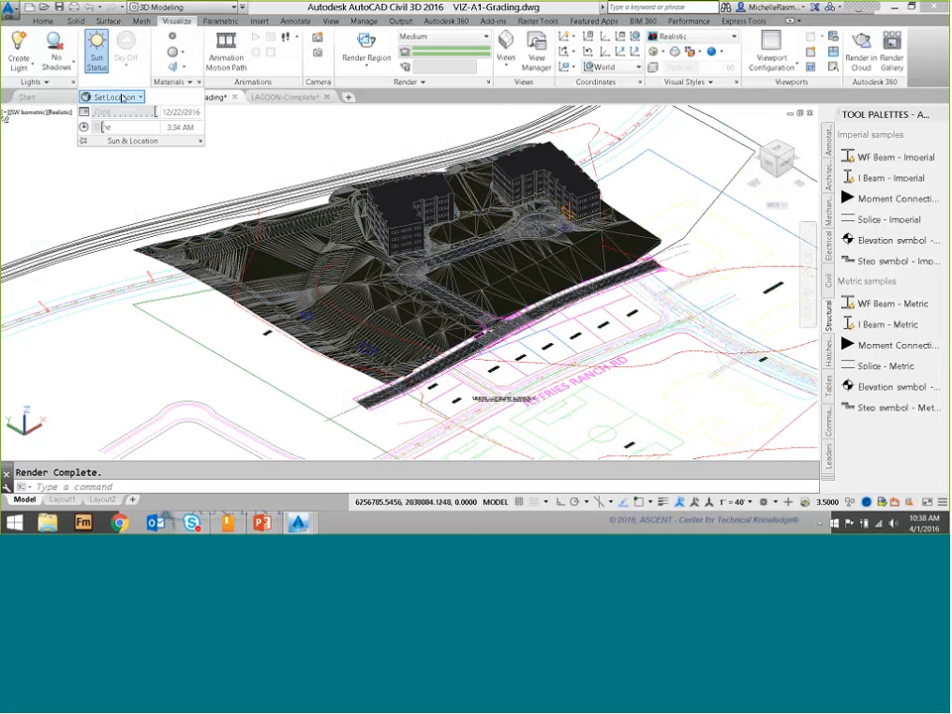
click(122, 97)
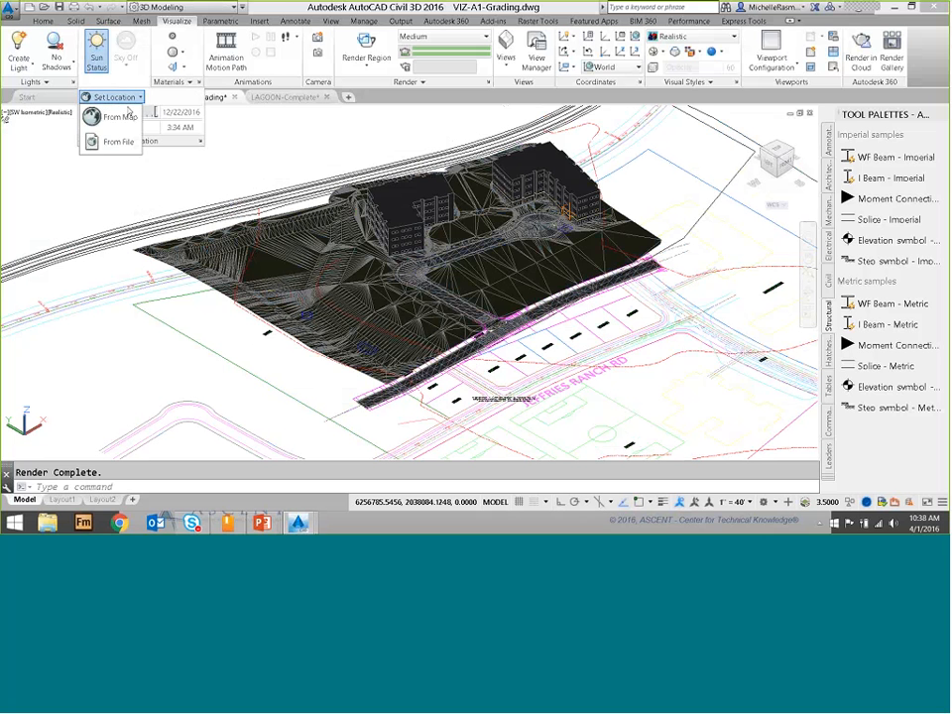
click(123, 117)
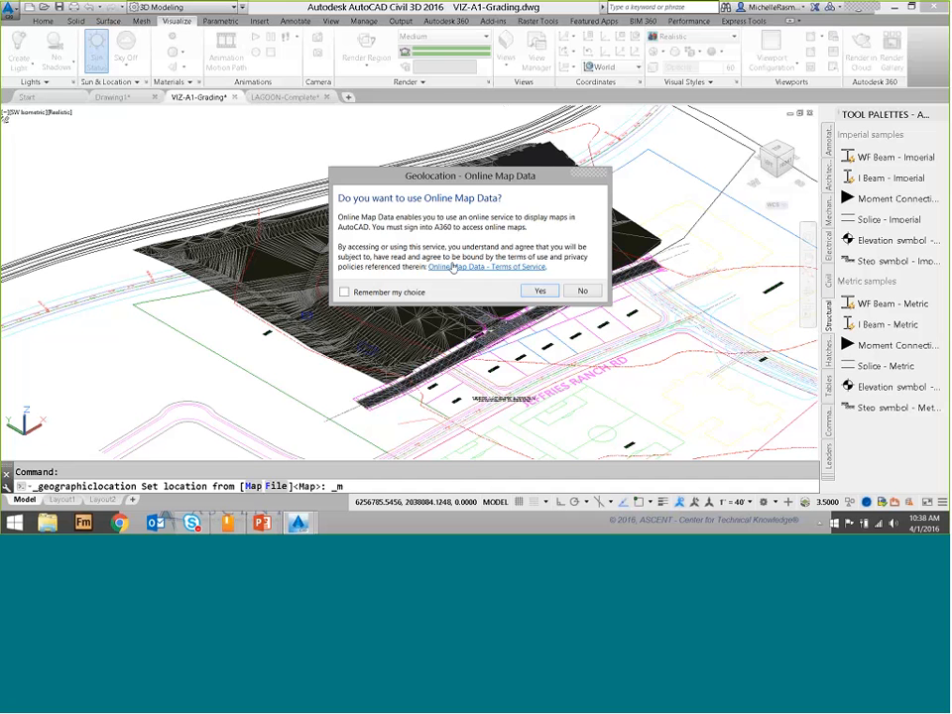
click(539, 291)
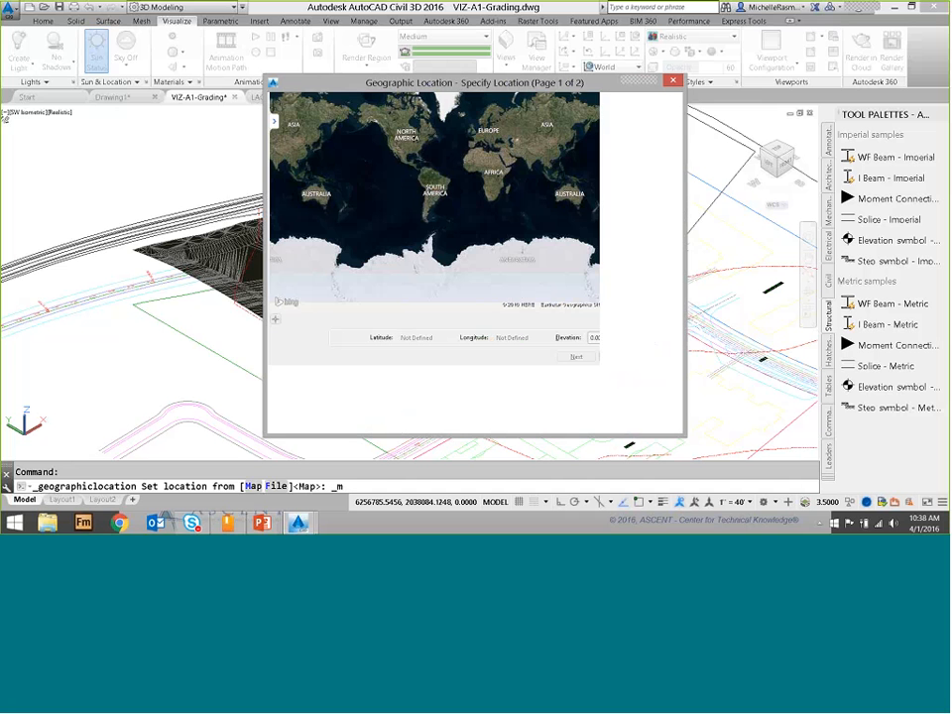
- Find the southern Oregon coast around Bandon on the geographic location map
scroll(429, 203, up, 5)
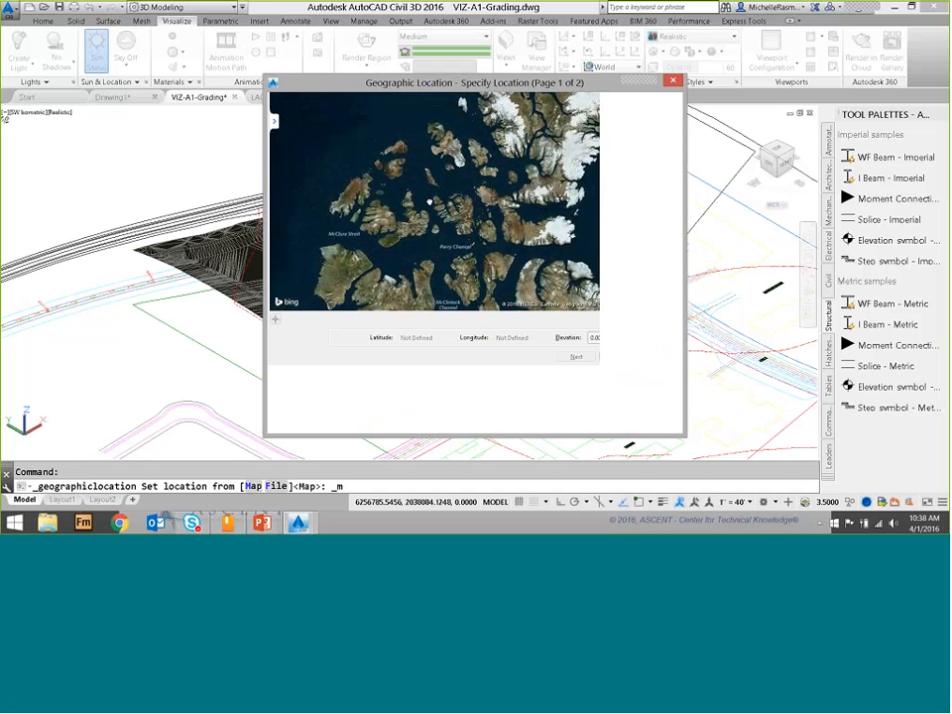
drag(429, 202, 437, 97)
drag(433, 271, 438, 160)
drag(437, 228, 452, 145)
drag(426, 298, 420, 175)
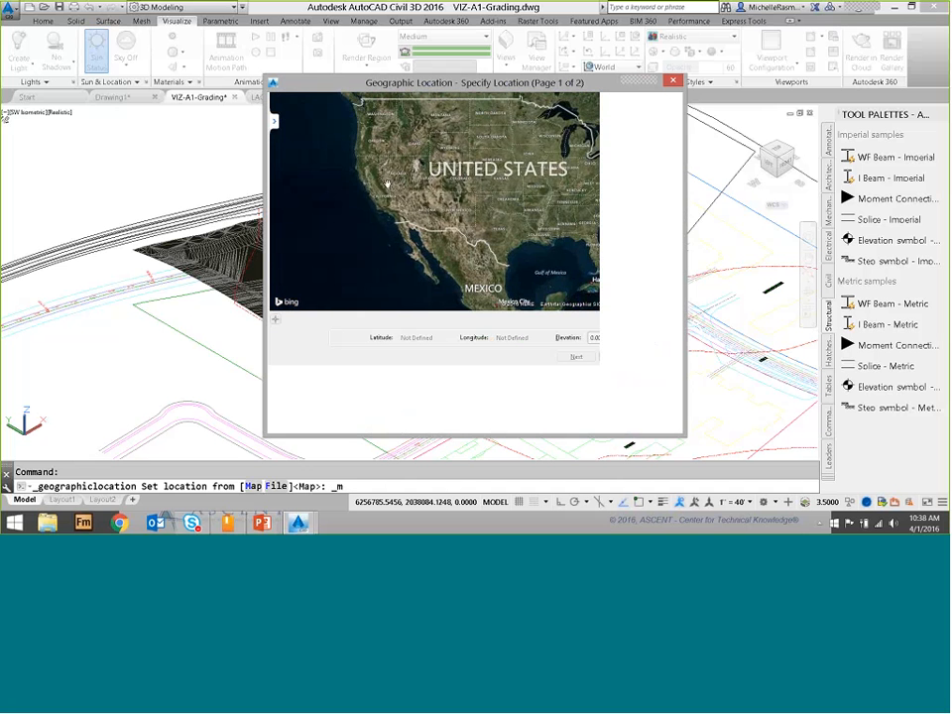
scroll(388, 227, up, 10)
drag(403, 173, 428, 151)
drag(345, 236, 389, 162)
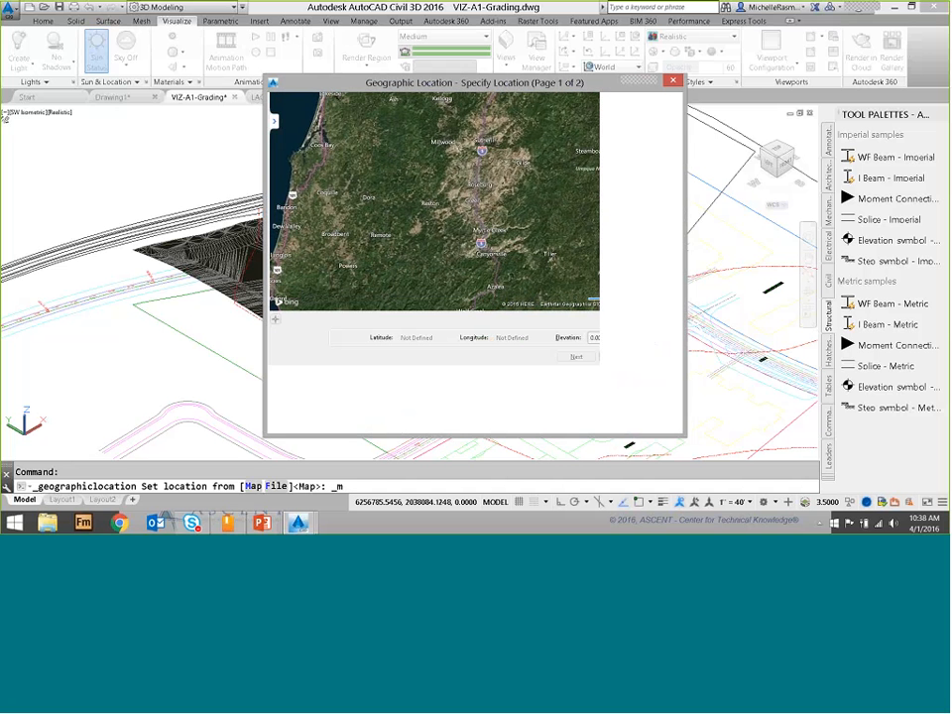
drag(332, 229, 344, 190)
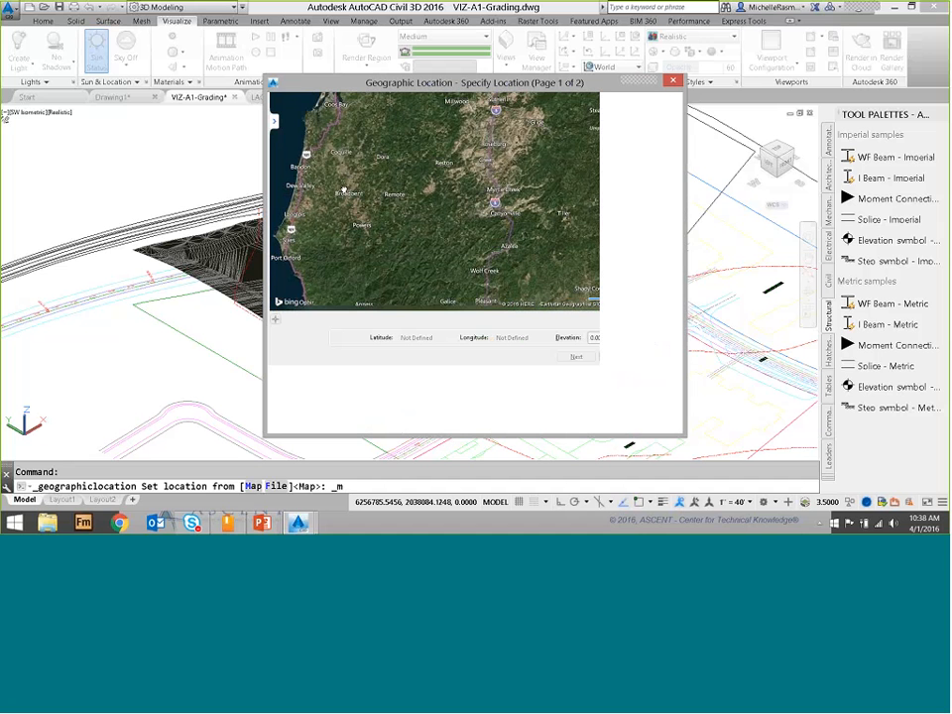
- Try to drop a location marker in western Oregon, and close the geographic location map
right_click(322, 196)
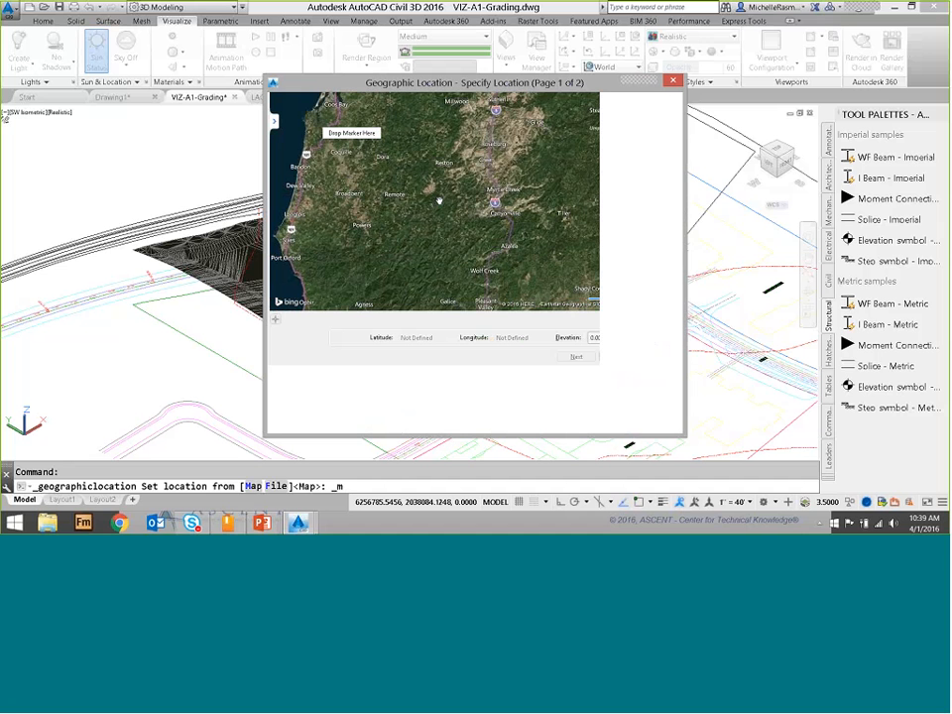
scroll(351, 137, down, 4)
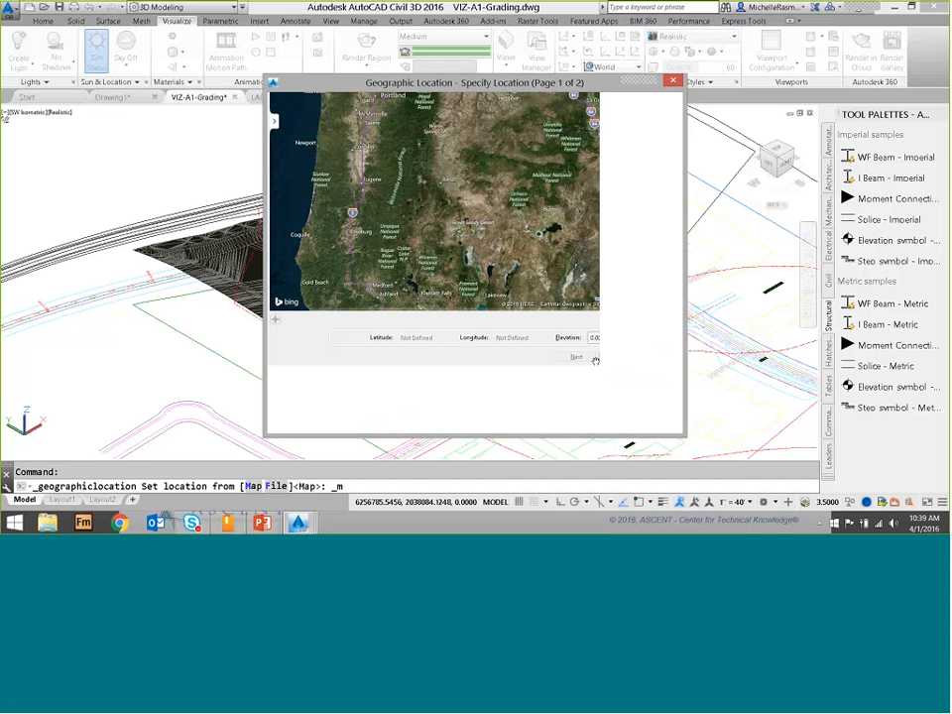
right_click(335, 208)
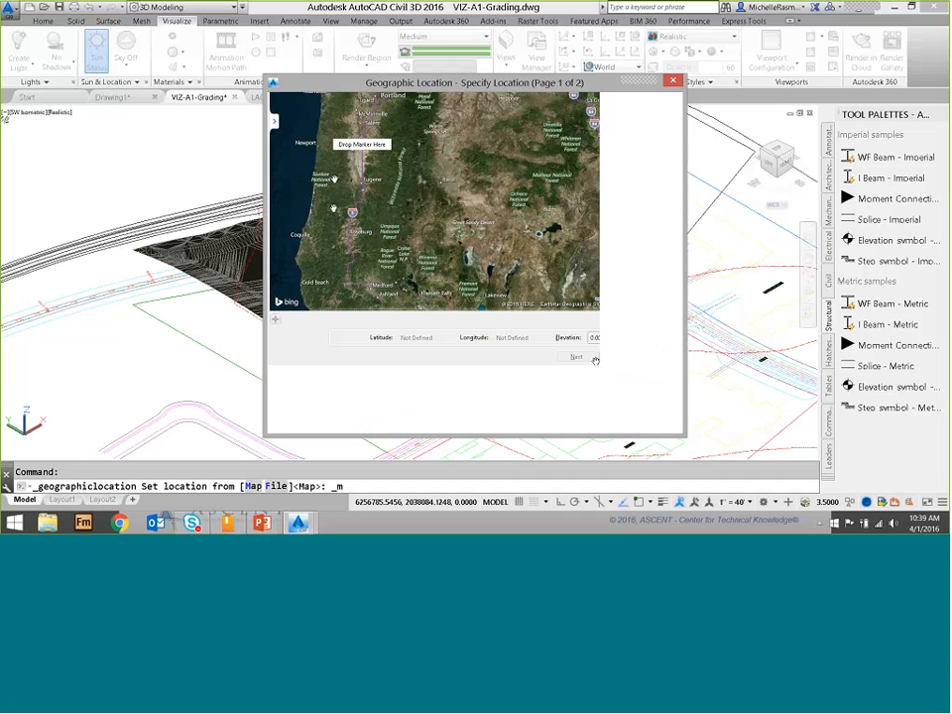
click(354, 147)
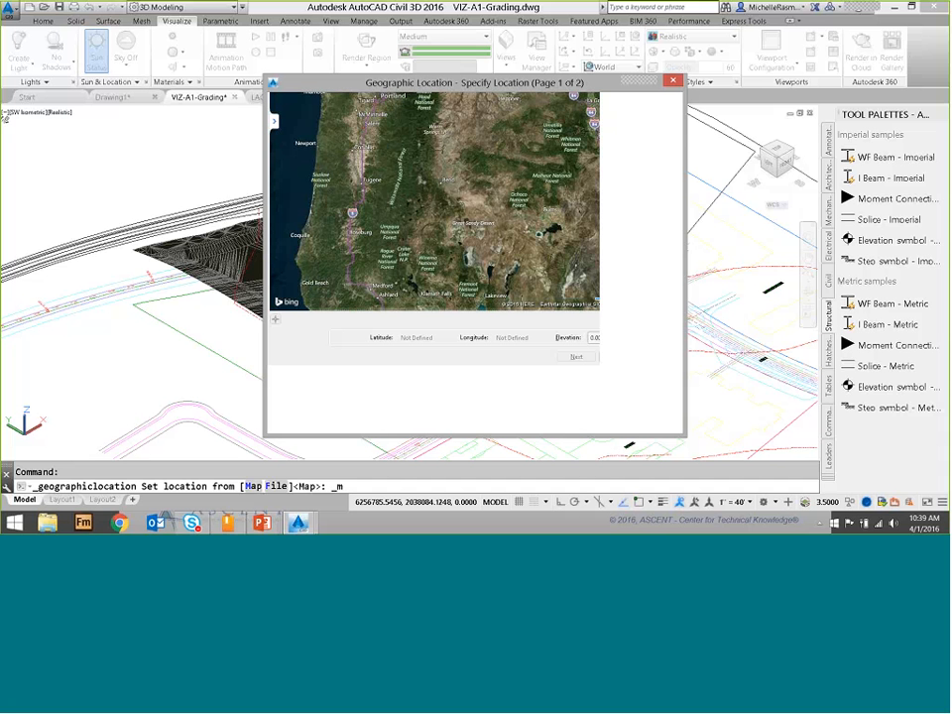
click(673, 81)
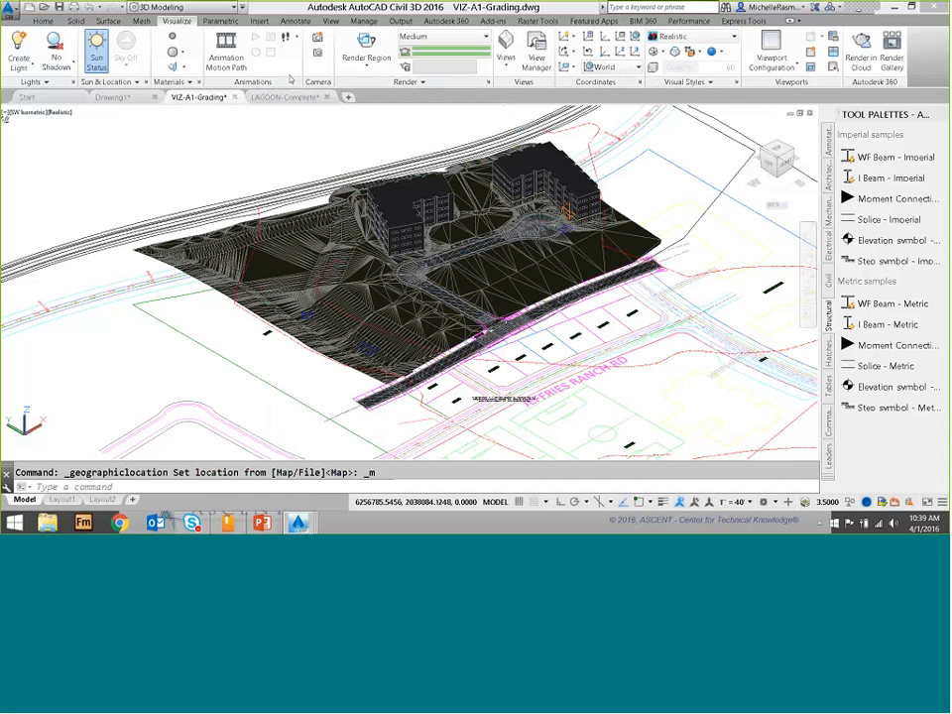
- Turn the sun off and back on, keeping the exposure settings
click(142, 82)
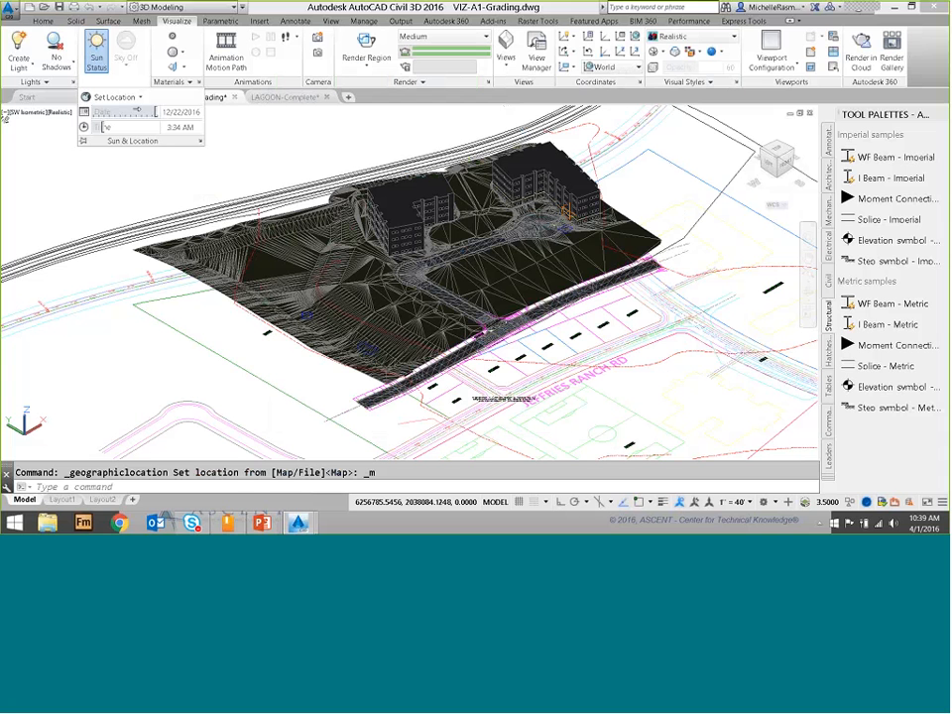
click(99, 56)
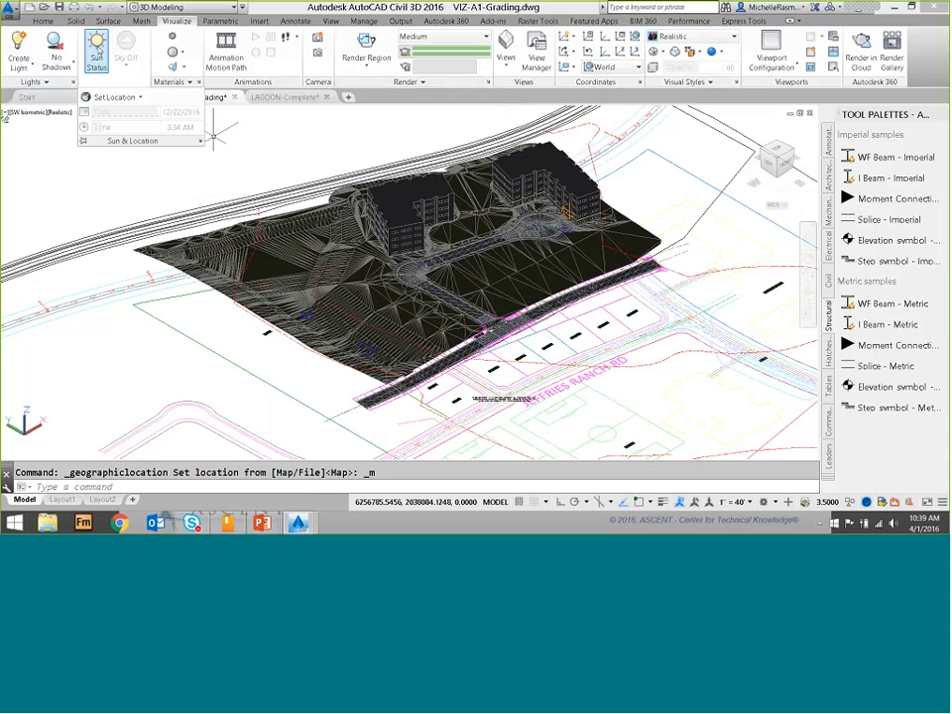
click(96, 55)
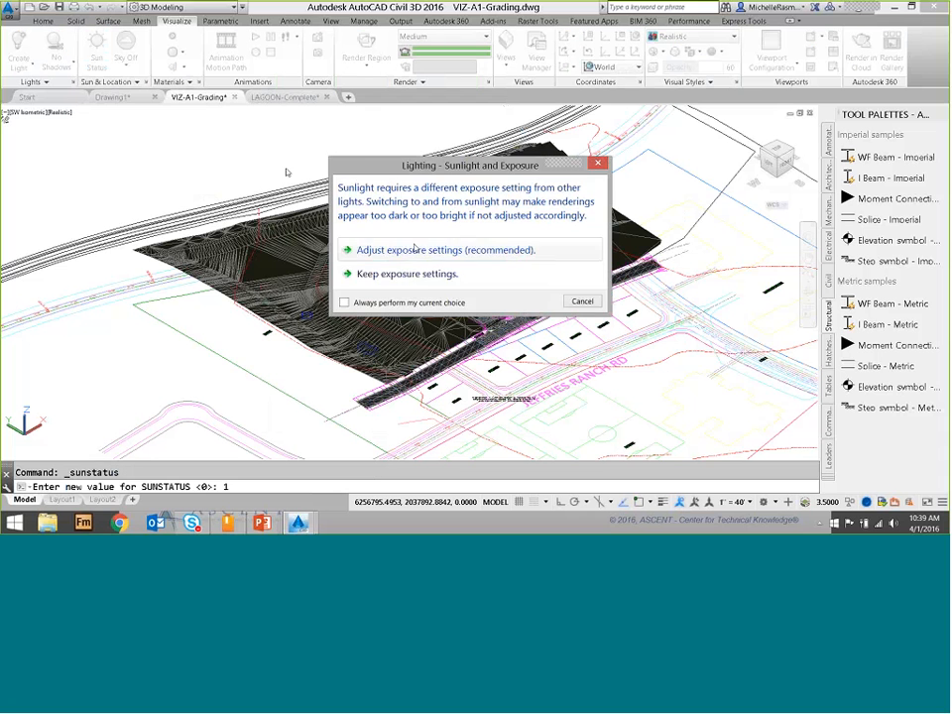
click(455, 272)
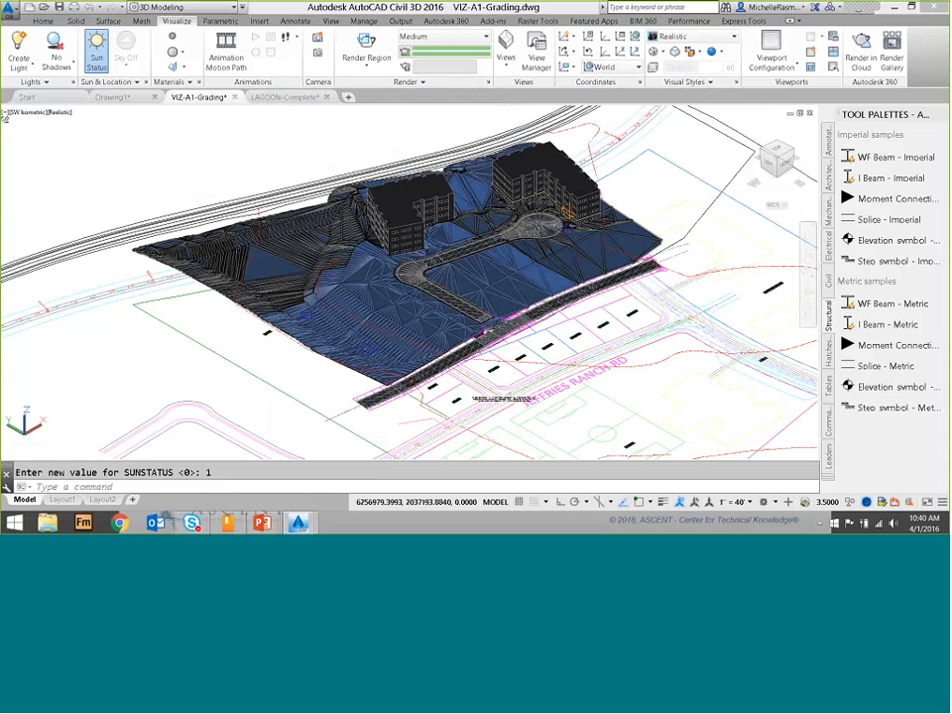
- Render a close-up of the building beside the road bend at Medium quality, accepting the non-photometric lights notice, and close the render window
scroll(492, 219, up, 3)
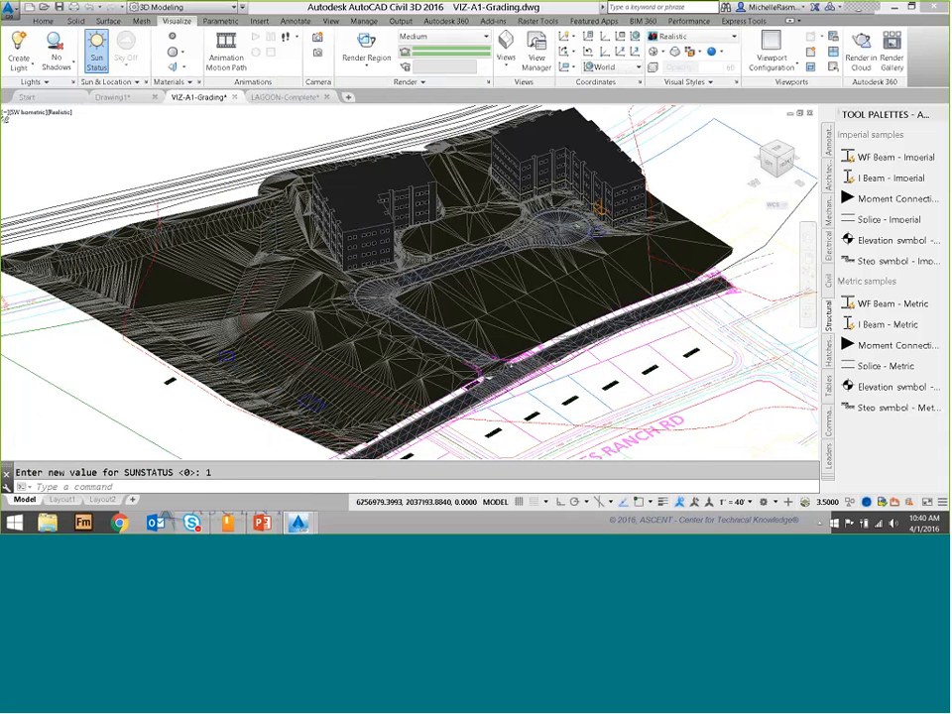
scroll(476, 248, up, 3)
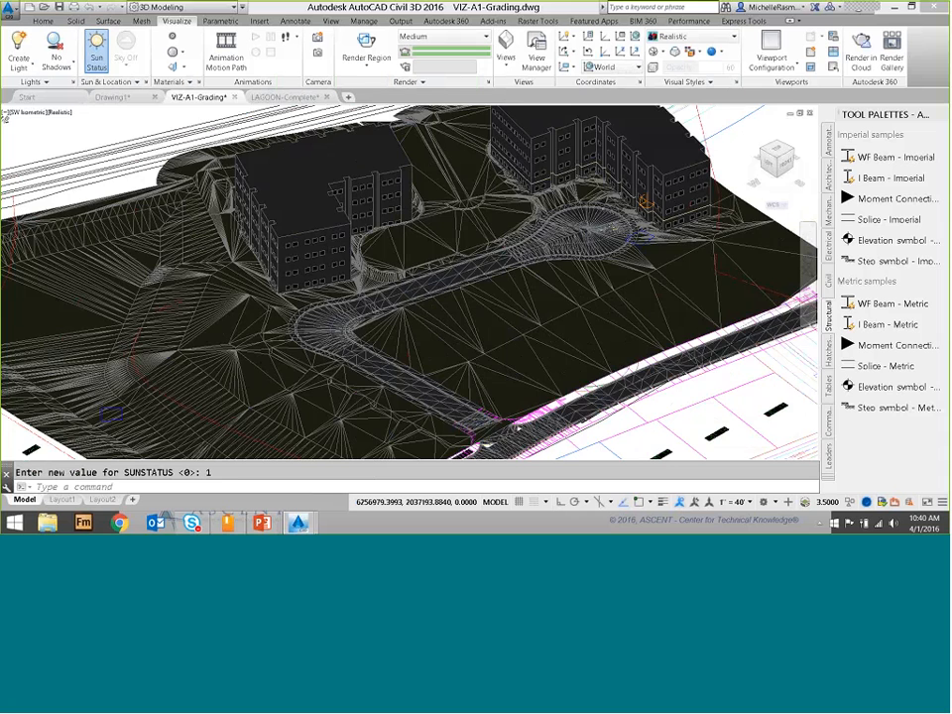
scroll(496, 228, up, 3)
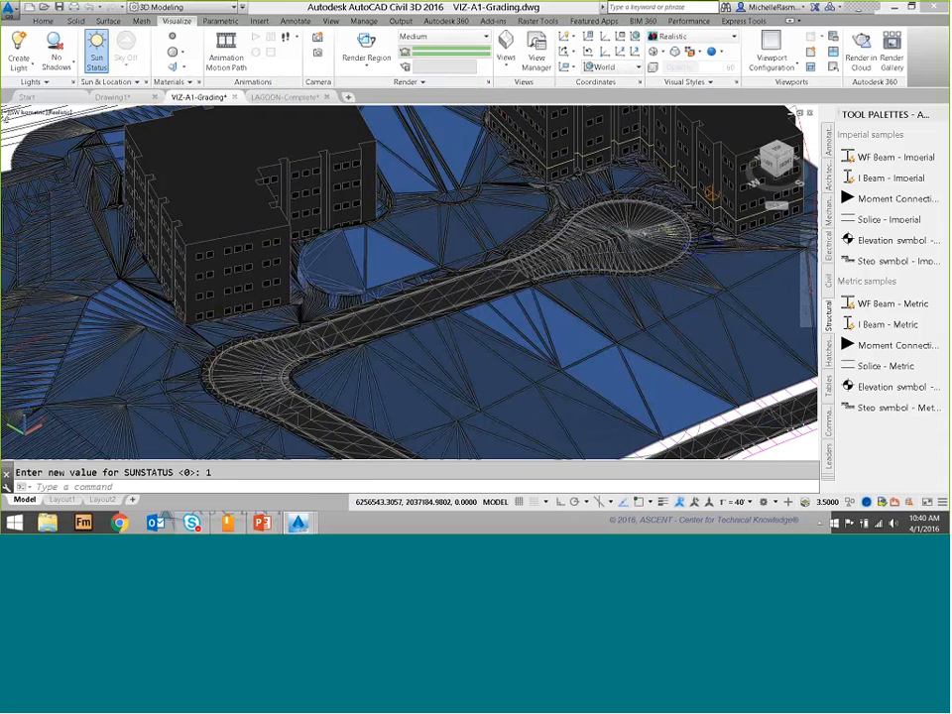
middle_drag(189, 284, 266, 259)
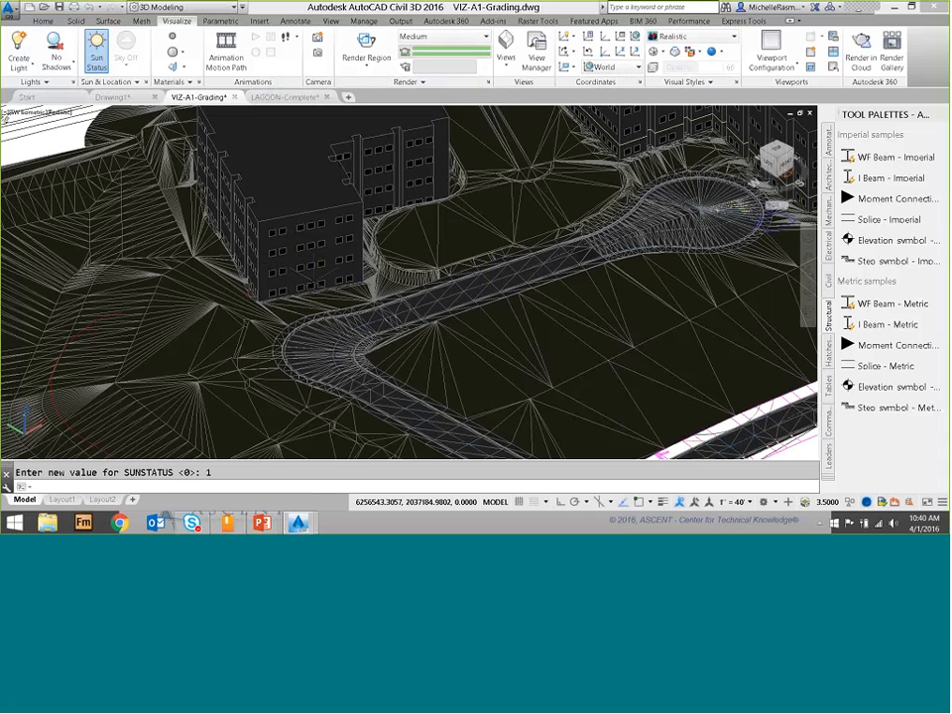
scroll(307, 264, up, 2)
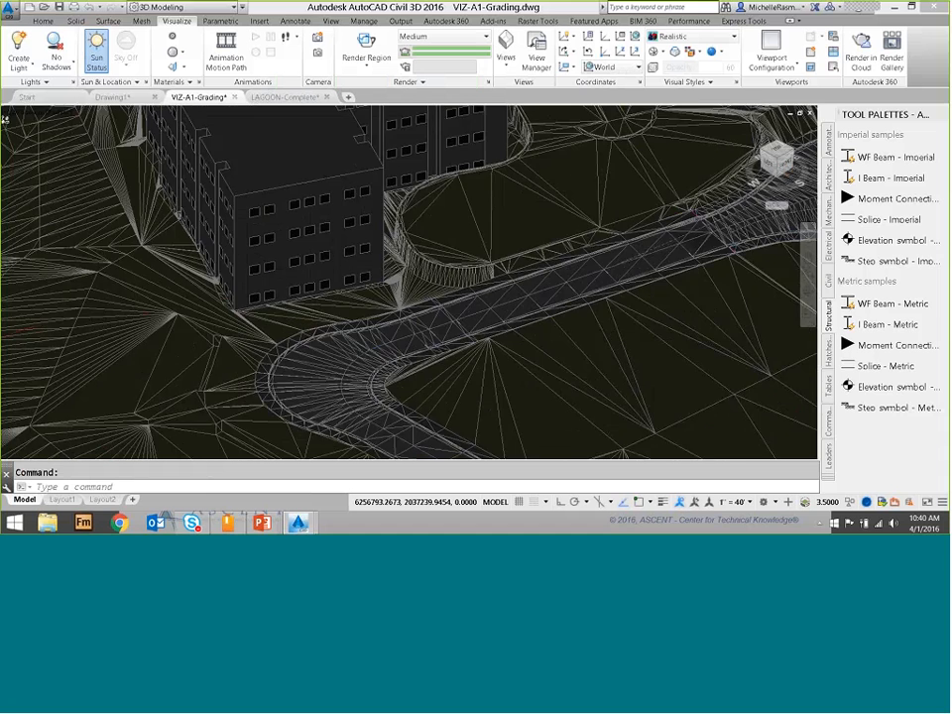
scroll(307, 264, up, 2)
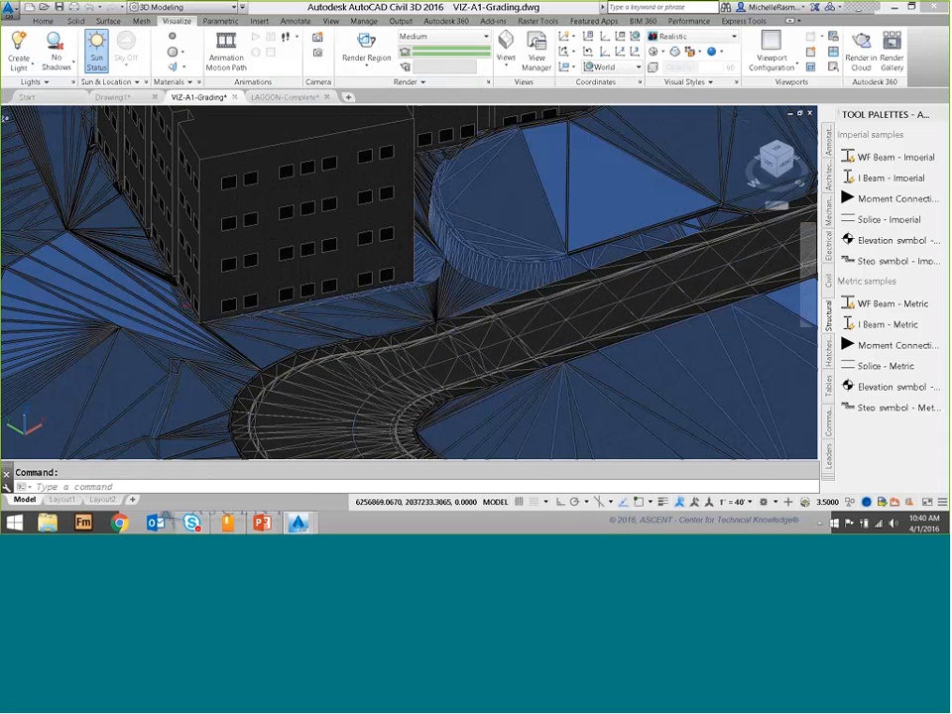
click(367, 65)
click(372, 88)
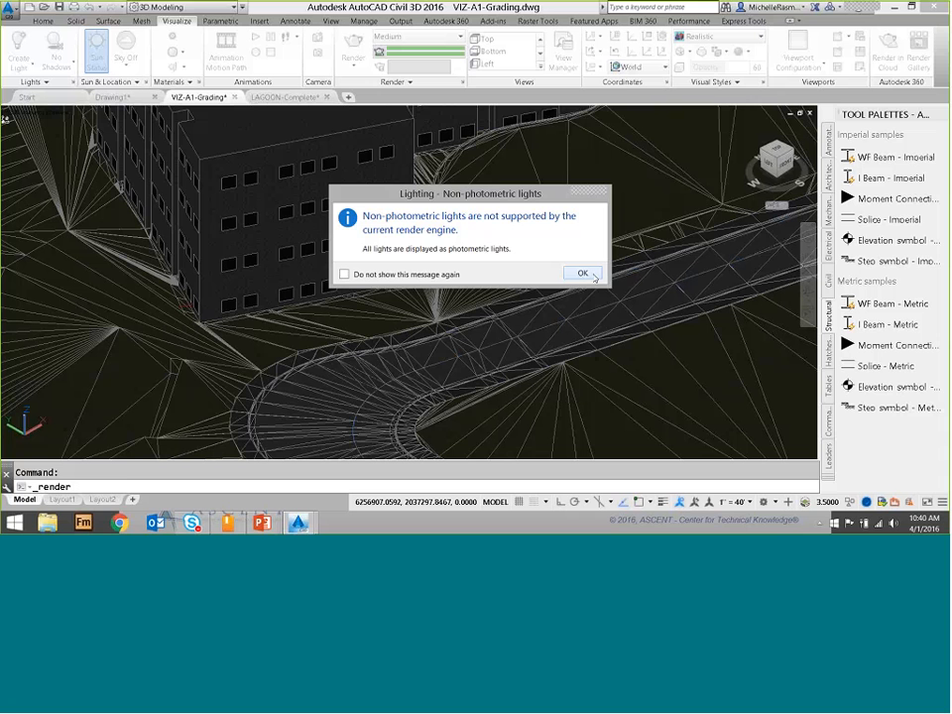
click(583, 275)
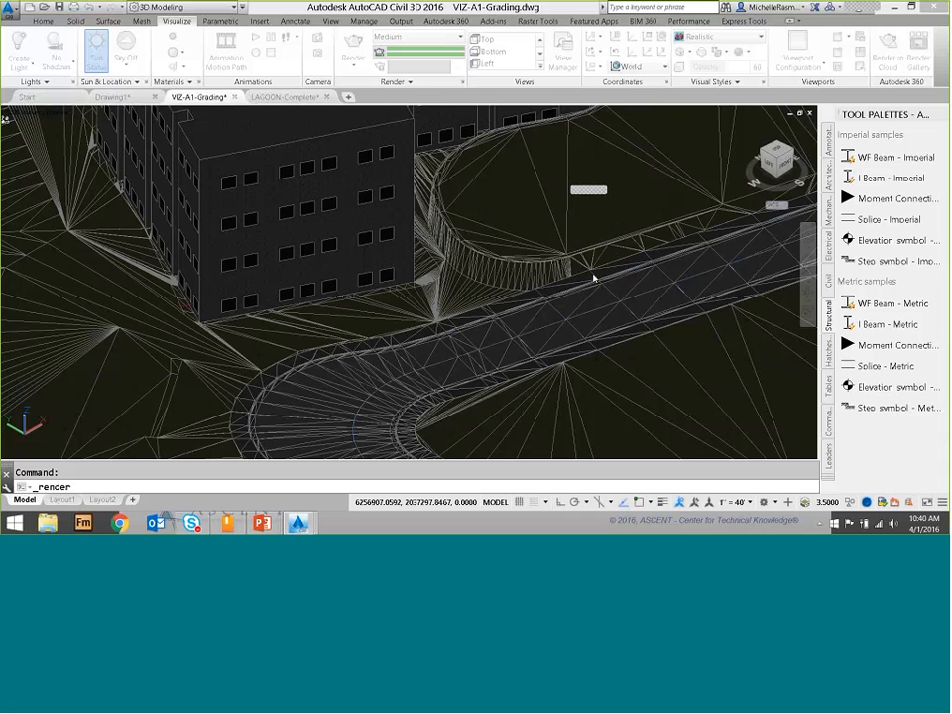
click(493, 308)
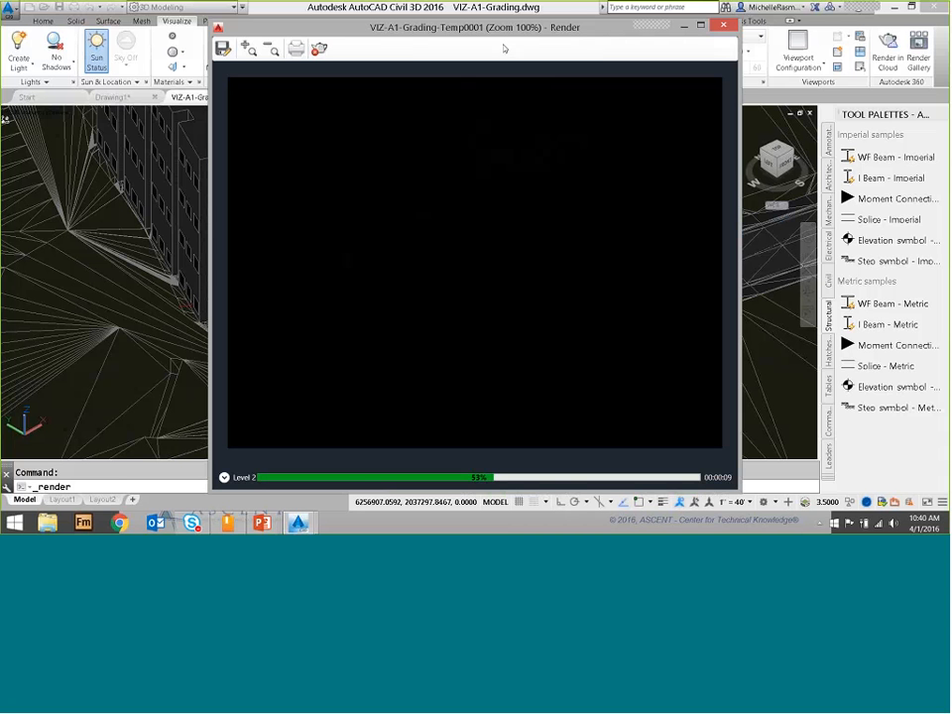
drag(503, 29, 518, 59)
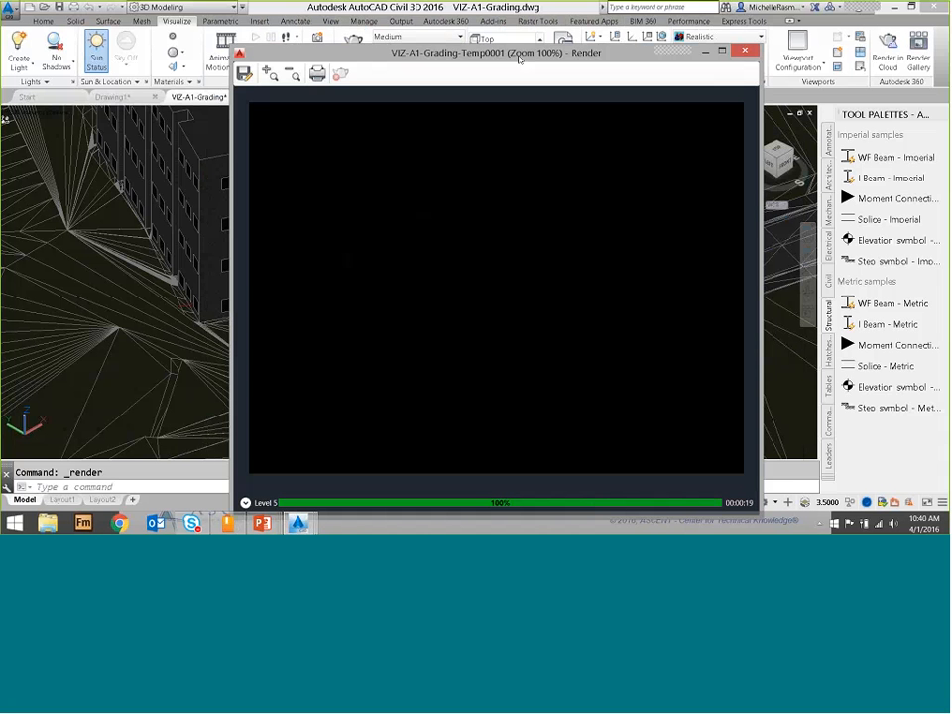
click(743, 51)
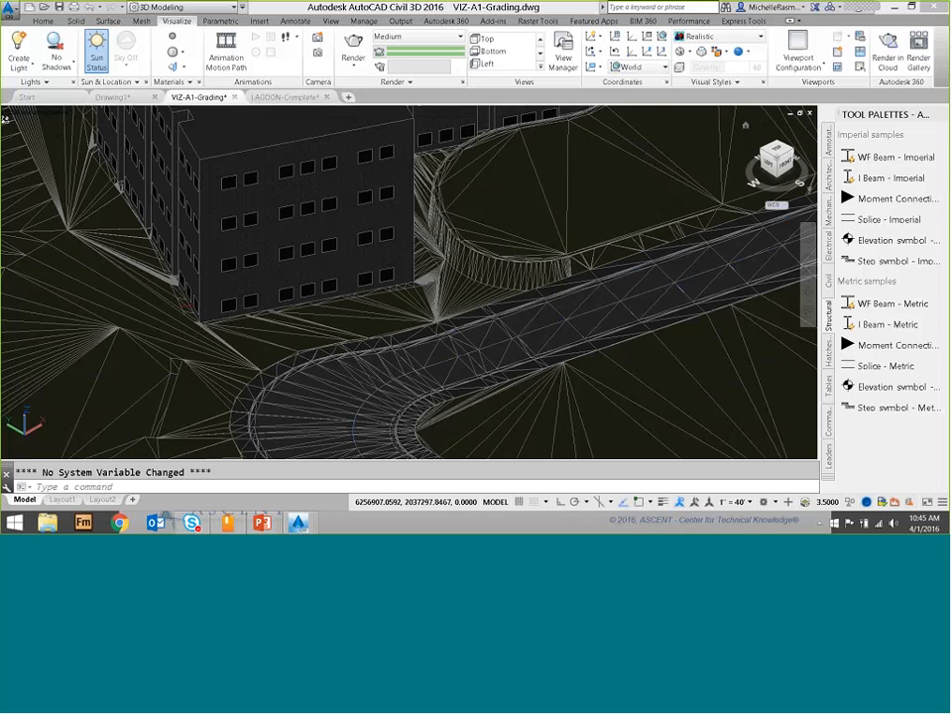
- Switch to the PowerPoint slide show and advance past Rendering Concepts to the Product Formats slide
key(alt+Tab)
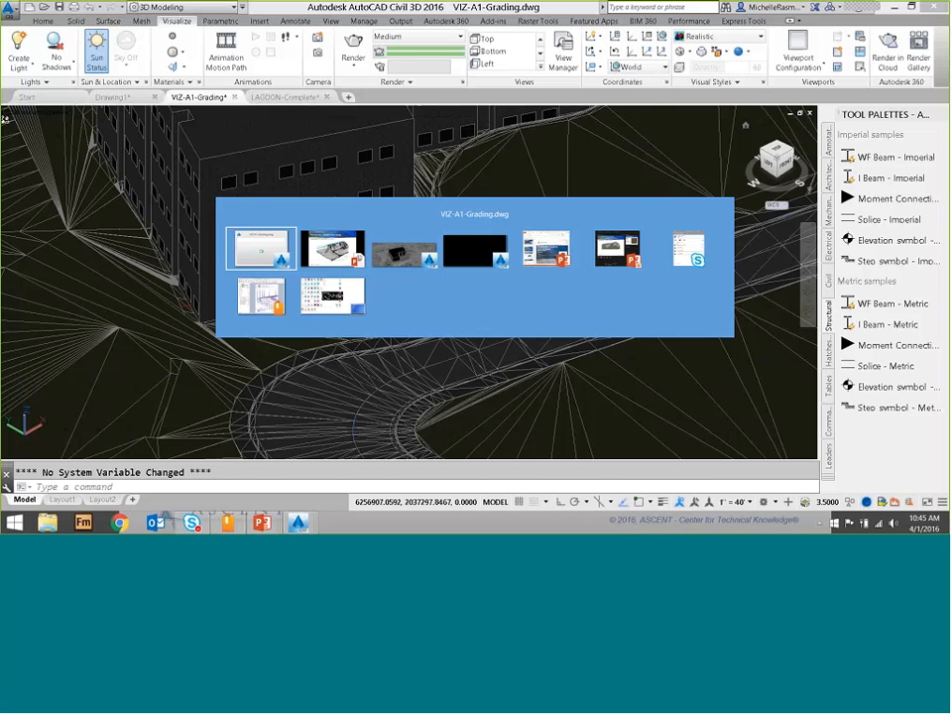
key(Tab)
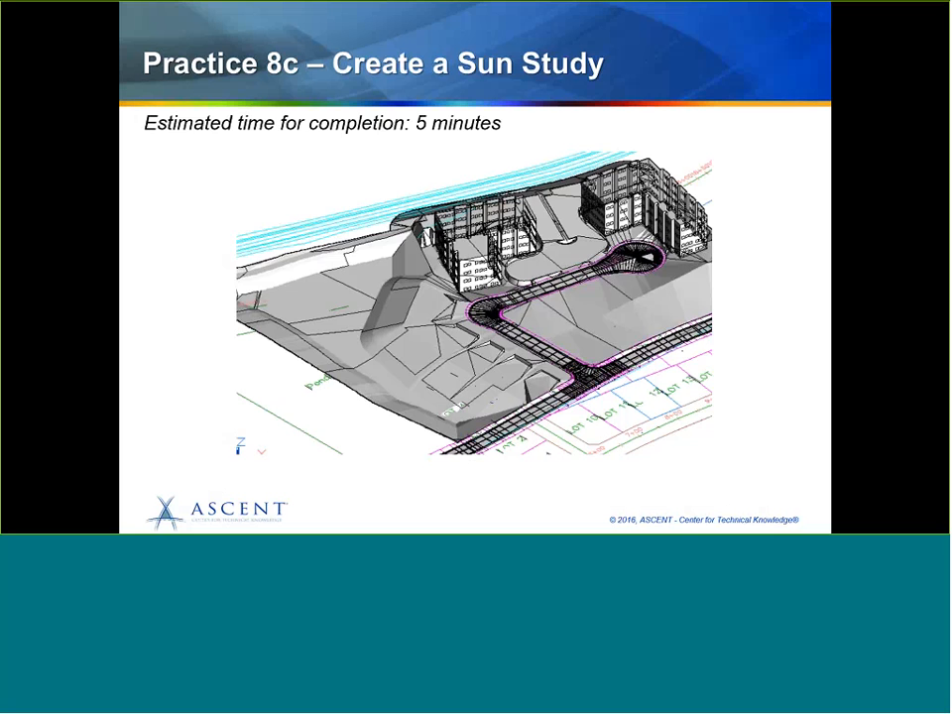
key(Right)
key(Right)
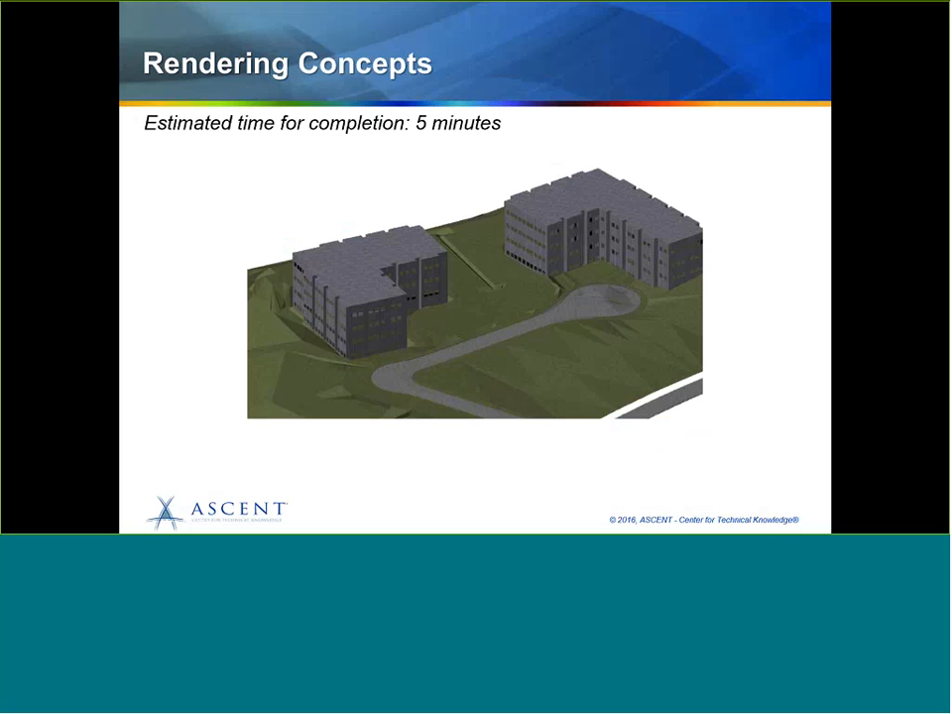
key(Right)
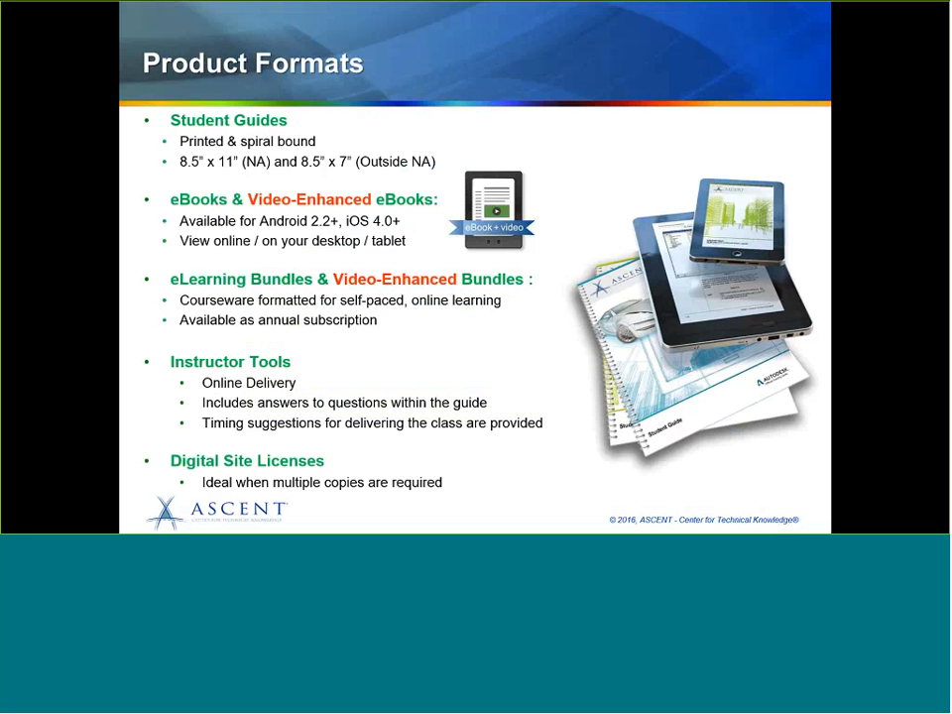